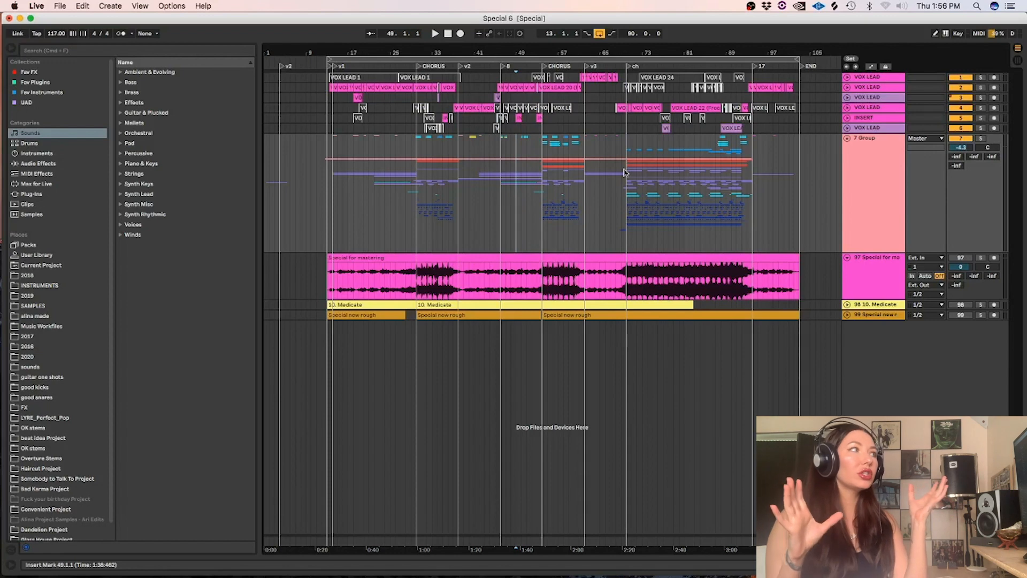
Select the six vocal tracks above the group and increase their height together.
left_click(853, 77)
left_click(853, 127, "shift")
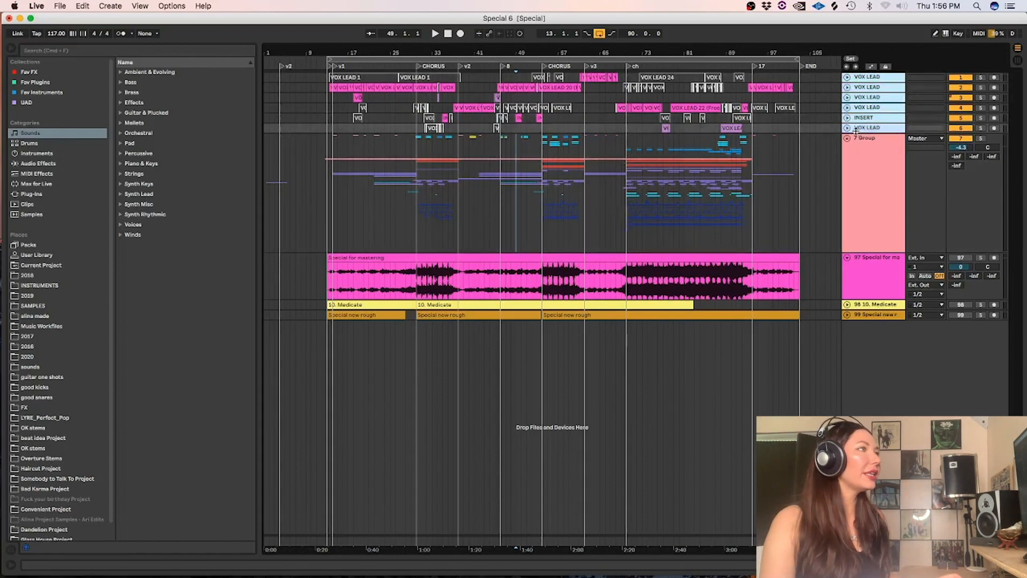
left_click_drag(856, 133, 854, 143)
Solo the second VOX LEAD track and audition the start of verse 1 from bar 13, stopping playback after a few bars.
left_click(329, 107)
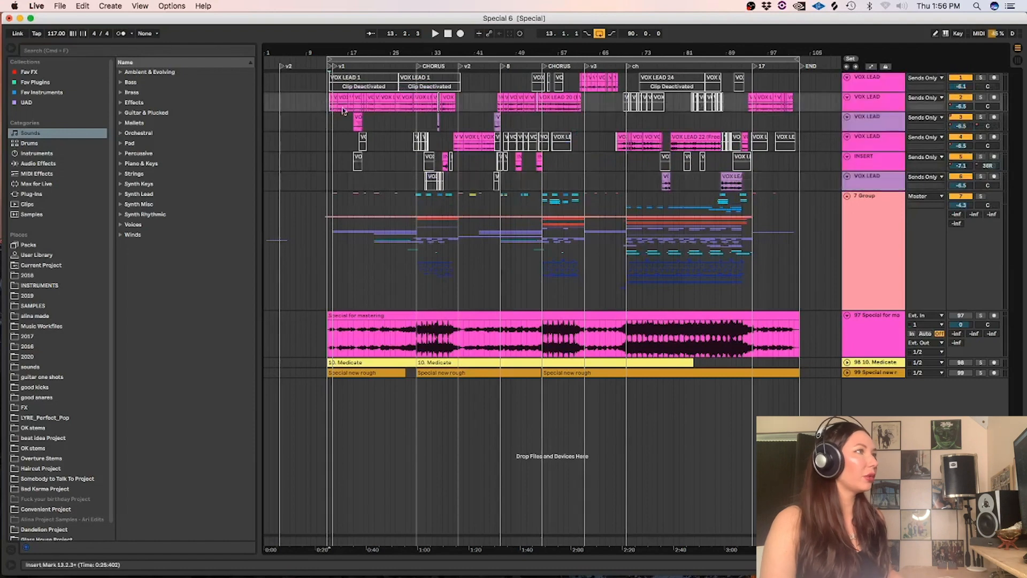
left_click(981, 98)
key("space")
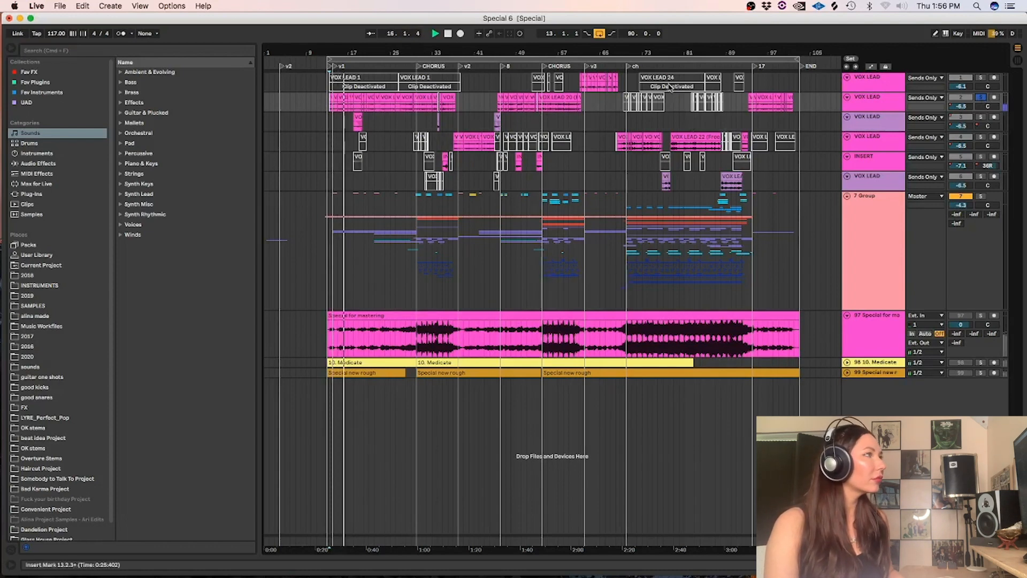
key("space")
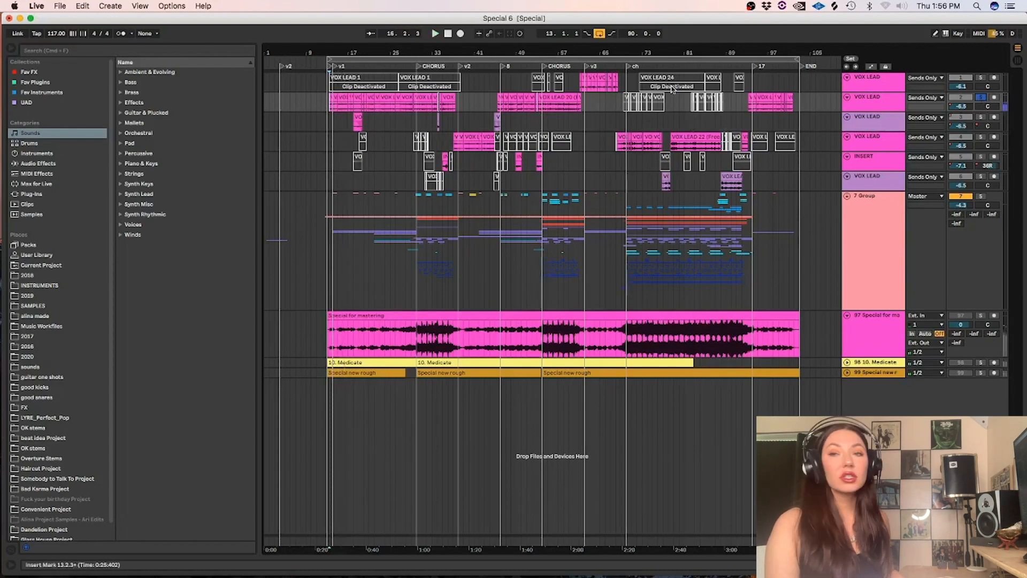
Switch the solo to the fourth VOX LEAD track, audition its VOX LEAD 22 clip in the last chorus, and unsolo it.
left_click(698, 139)
left_click(982, 97)
left_click(980, 137)
key("space")
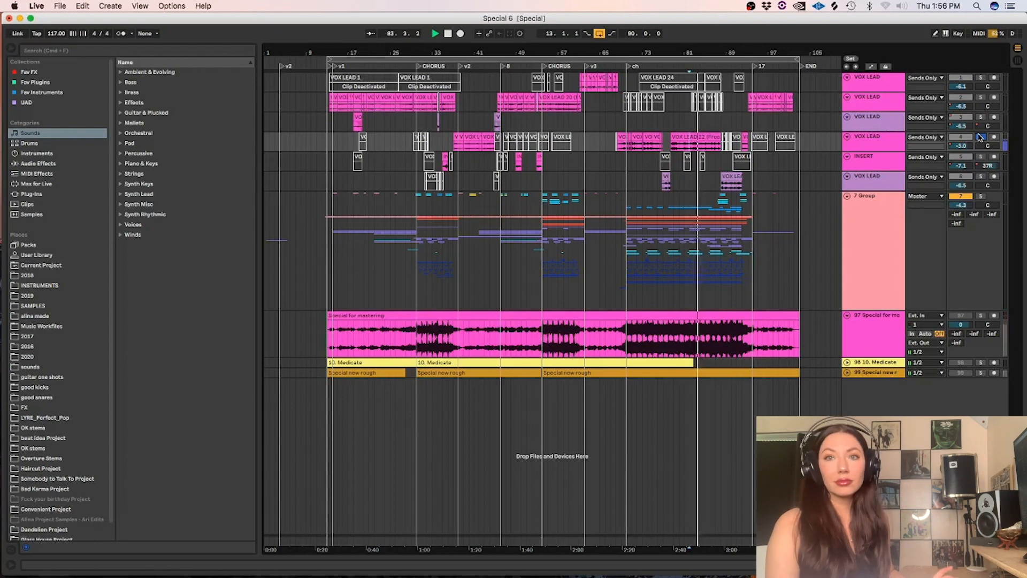
left_click(981, 138)
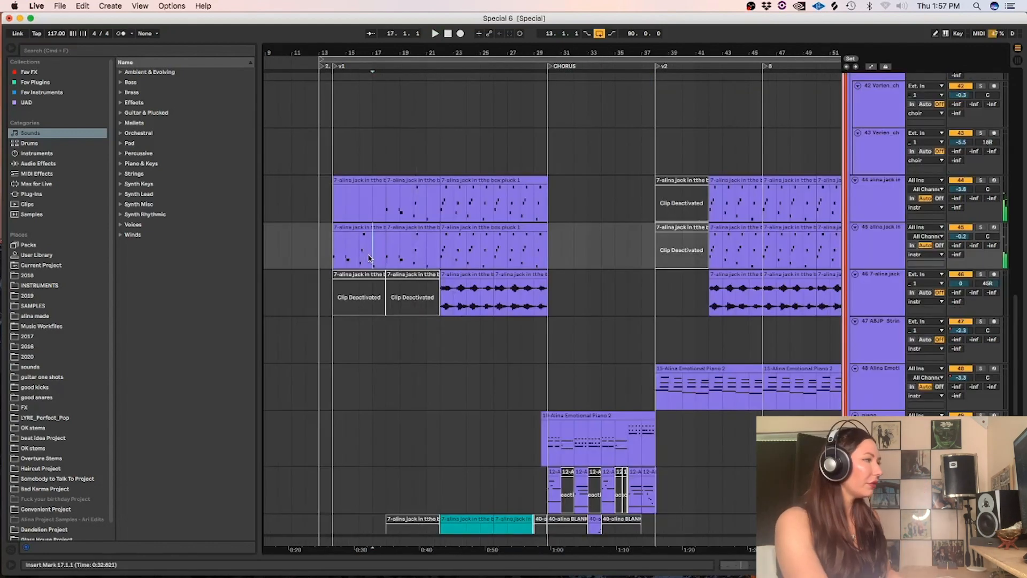
Audition the verse 1 pluck clips from bar 18, soloing track 45 first and track 44 instead during playback.
key("plus")
key("plus")
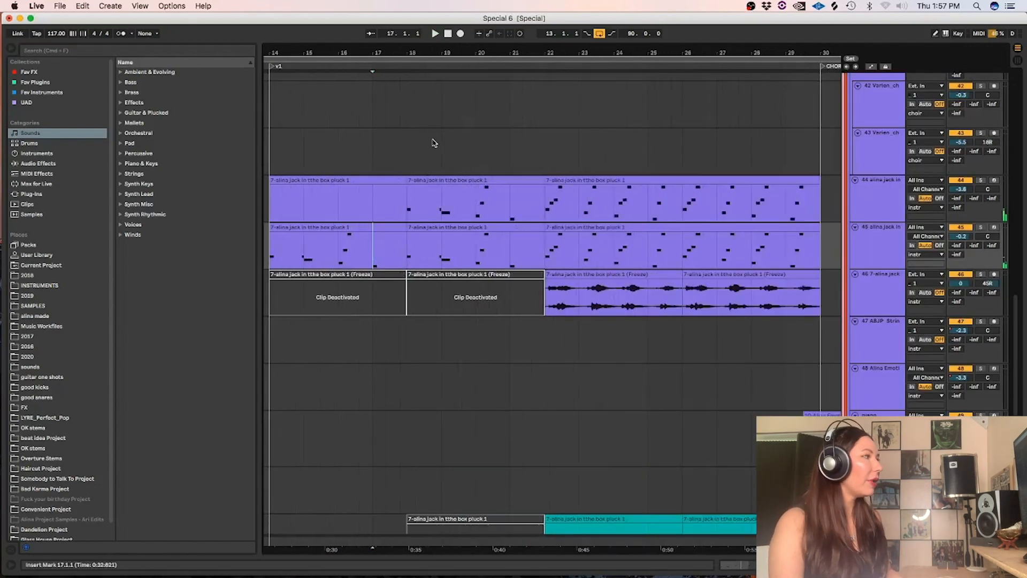
left_click(407, 247)
left_click(980, 227)
key("space")
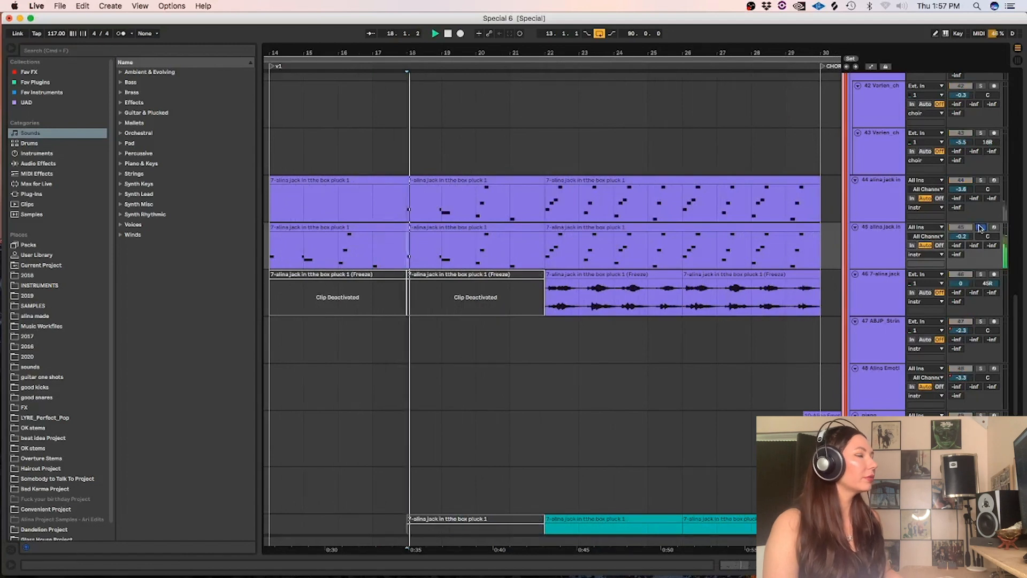
left_click(982, 181)
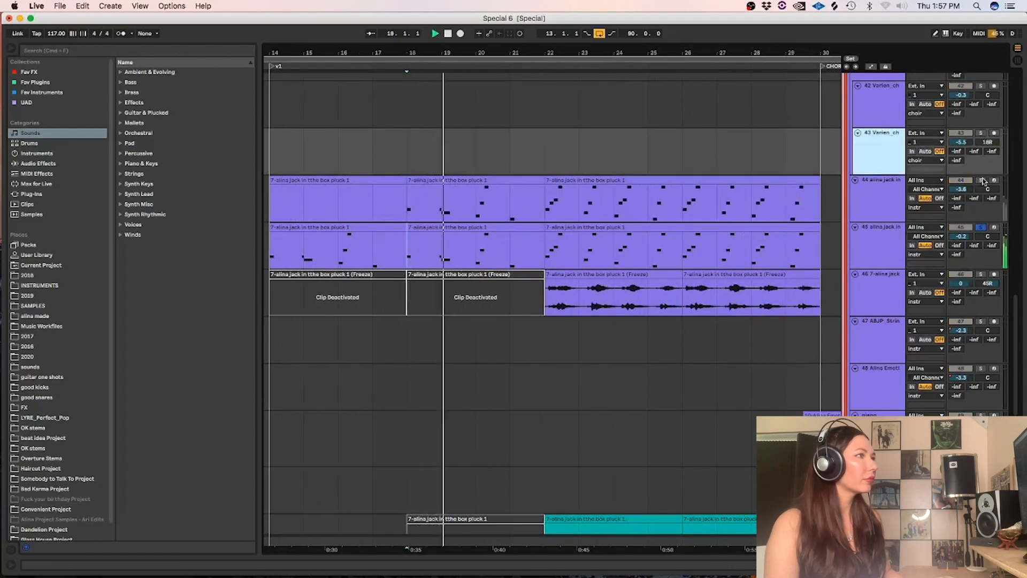
left_click(981, 228)
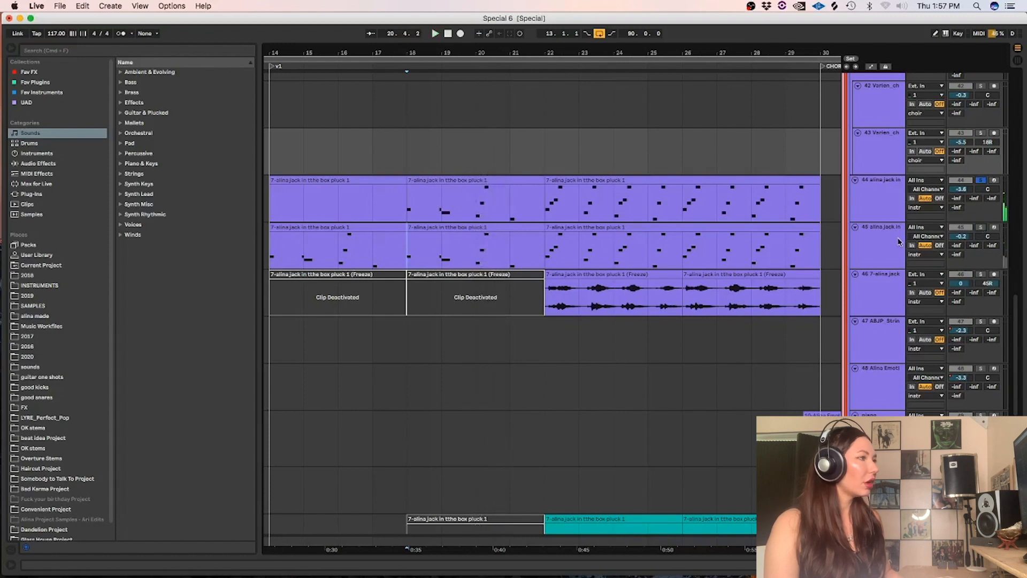
Inspect the Omnisphere patches loaded on pluck tracks 45 and 44, closing the plug-in window when done.
double_click(889, 245)
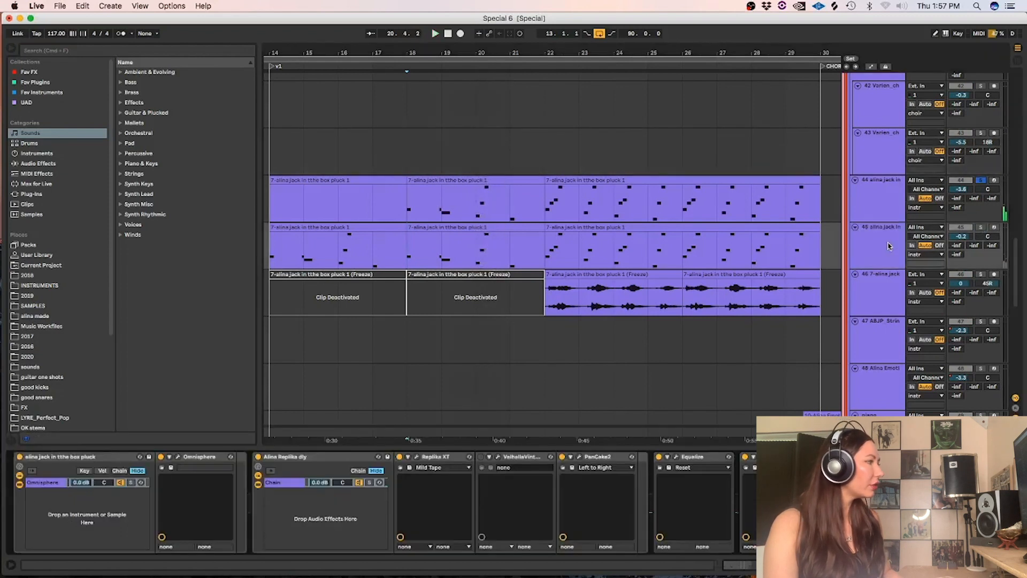
left_click(889, 194)
left_click(886, 241)
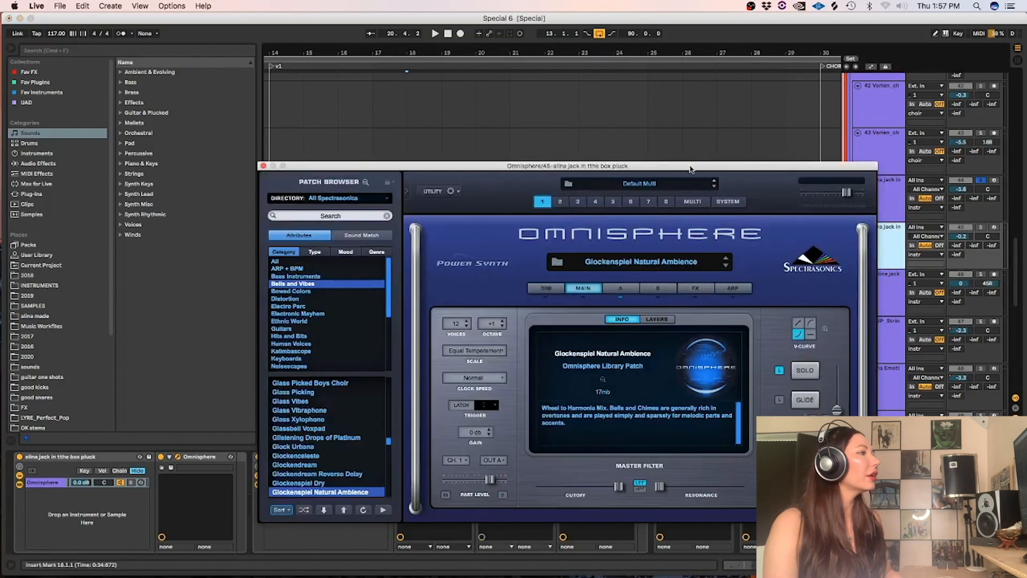
left_click_drag(690, 169, 699, 245)
left_click(879, 203)
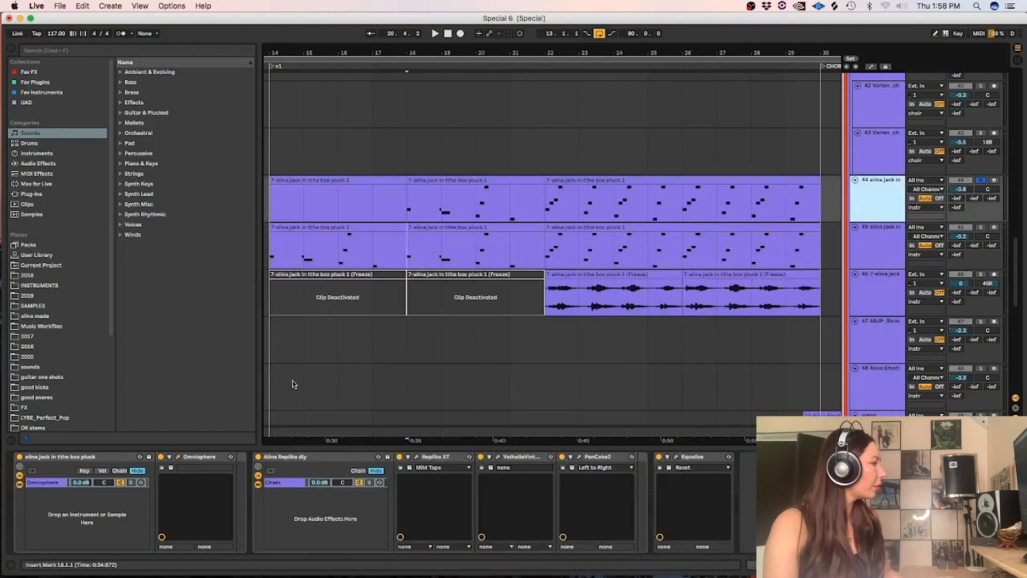
left_click(178, 456)
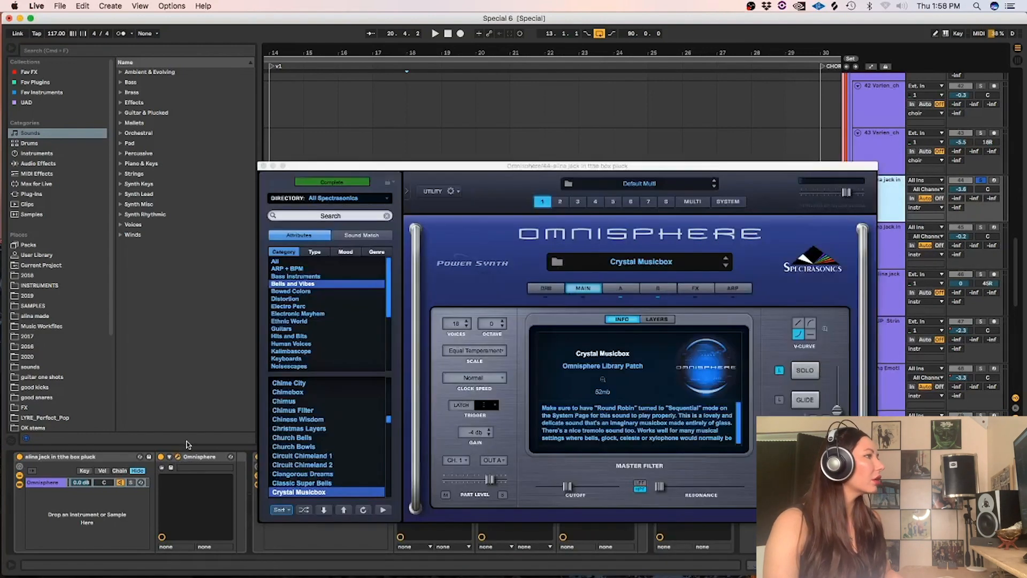
left_click(264, 166)
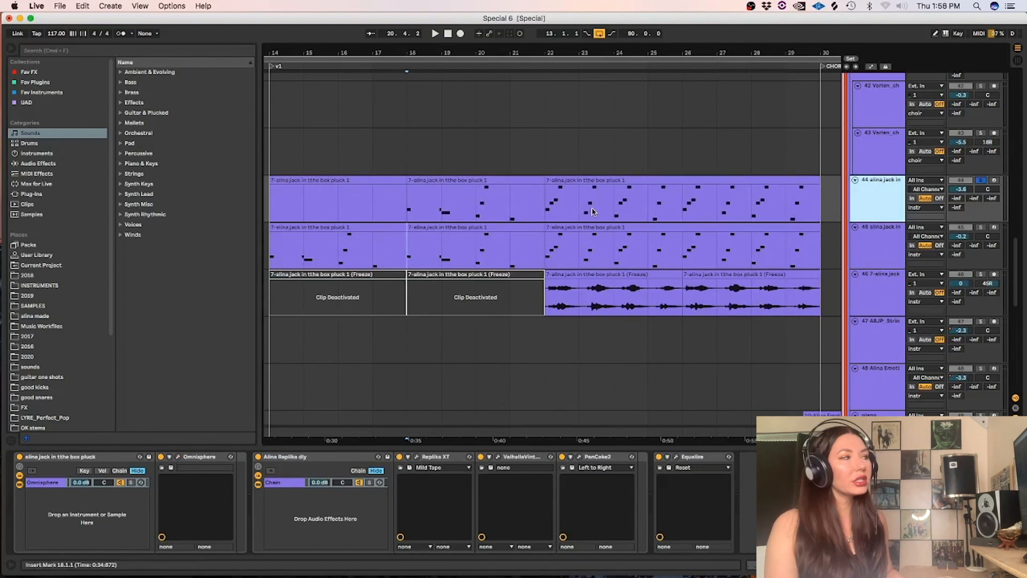
Recheck the Omnisphere patches on tracks 44 and 45, and close both plug-in windows.
left_click(542, 208)
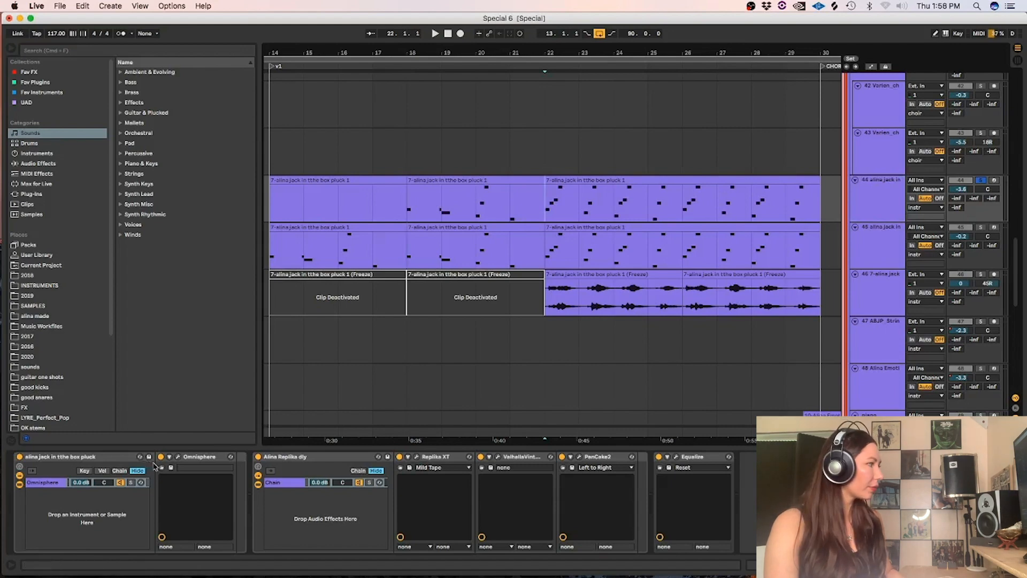
left_click(177, 457)
left_click(263, 170)
left_click(263, 166)
left_click(618, 257)
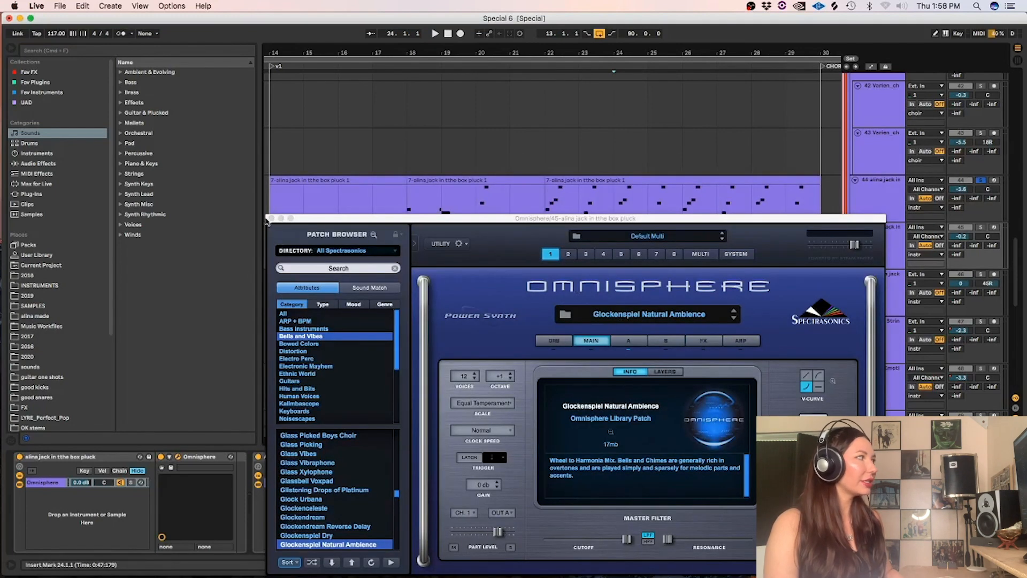
left_click(270, 218)
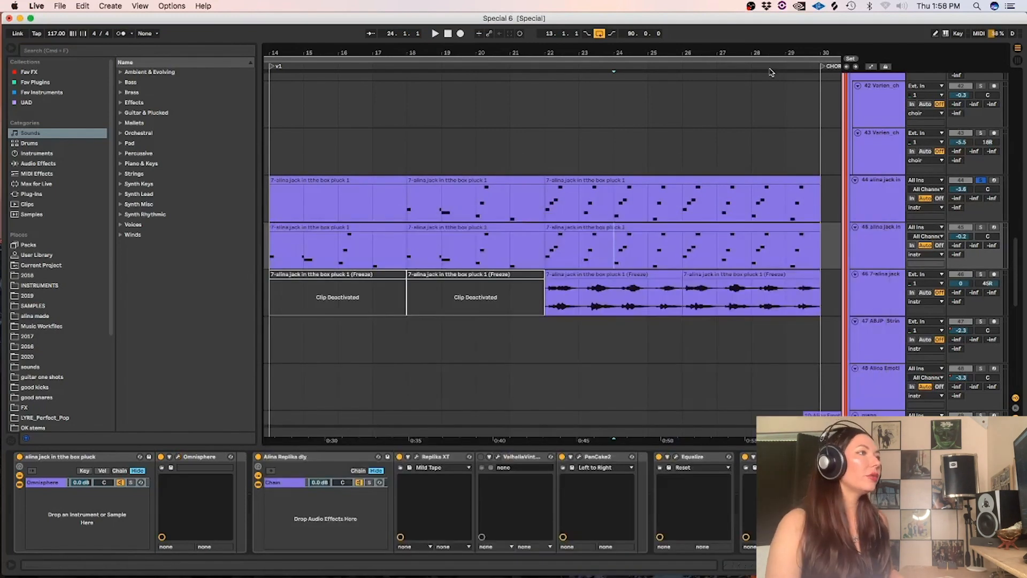
Play the pluck part from bar 22 with track 44 soloed, and switch the solo to track 45 for comparison.
left_click(543, 204)
key("space")
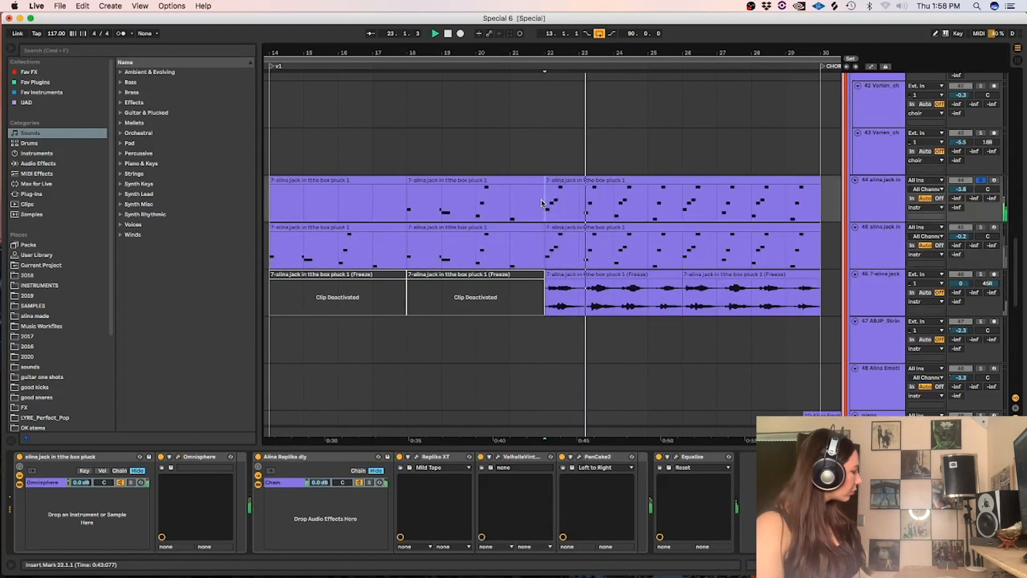
left_click(981, 180)
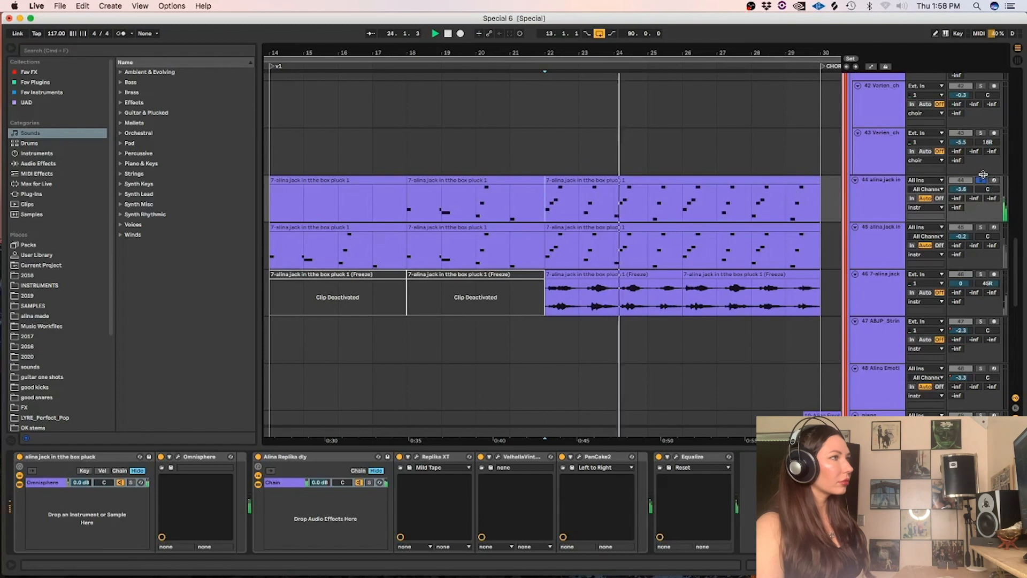
left_click(981, 227)
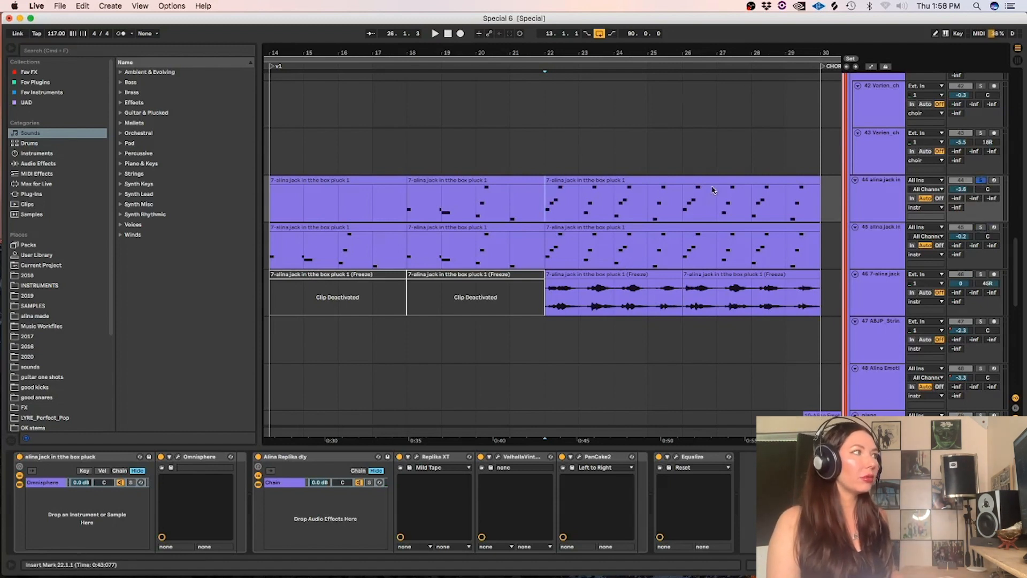
Audition track 44 from bar 26, solo frozen pluck track 46 from bar 22, and clear its solo.
left_click(682, 194)
key("space")
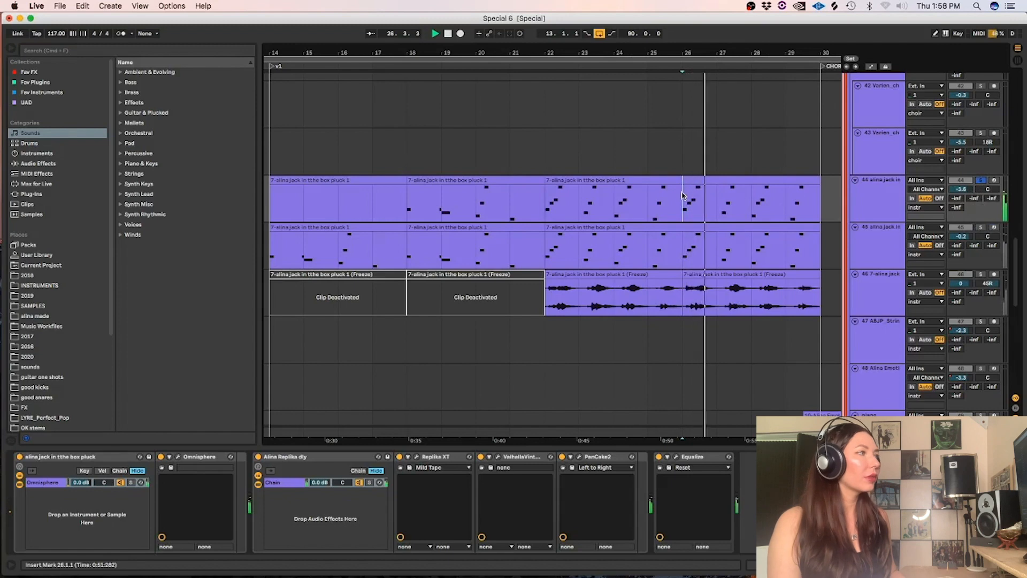
left_click(980, 274)
left_click(546, 293)
left_click(981, 274)
Play the full mix from bar 18, hide the device view, and locate the plucky track.
left_click(418, 245)
key("space")
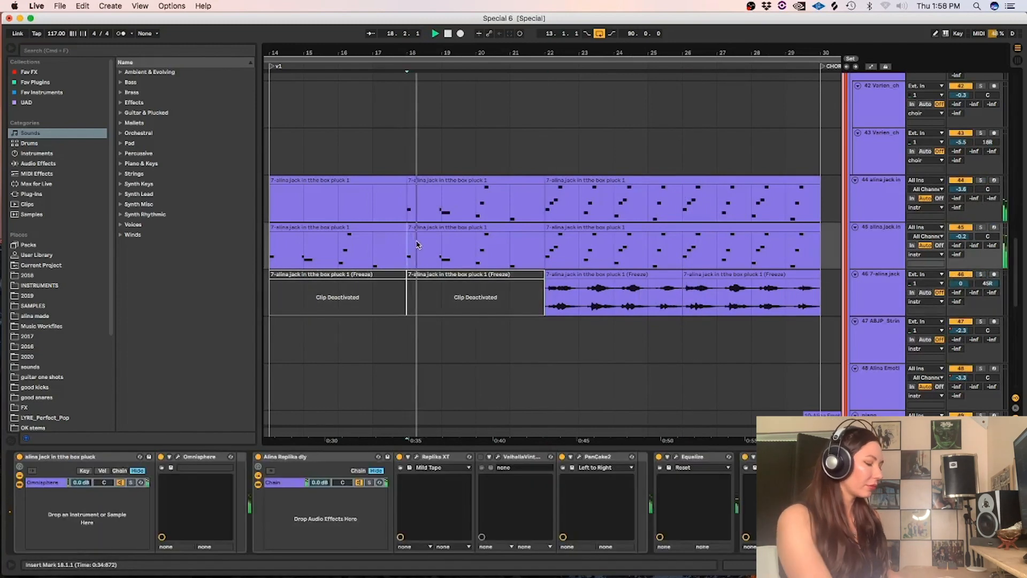
key("minus")
key("super+alt+l")
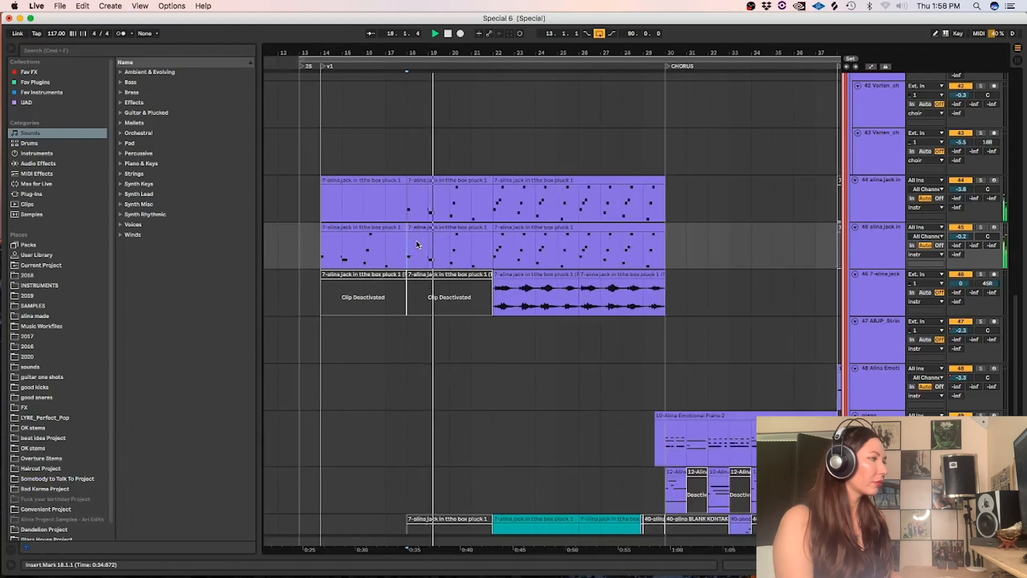
scroll(1010, 379, "down", 10)
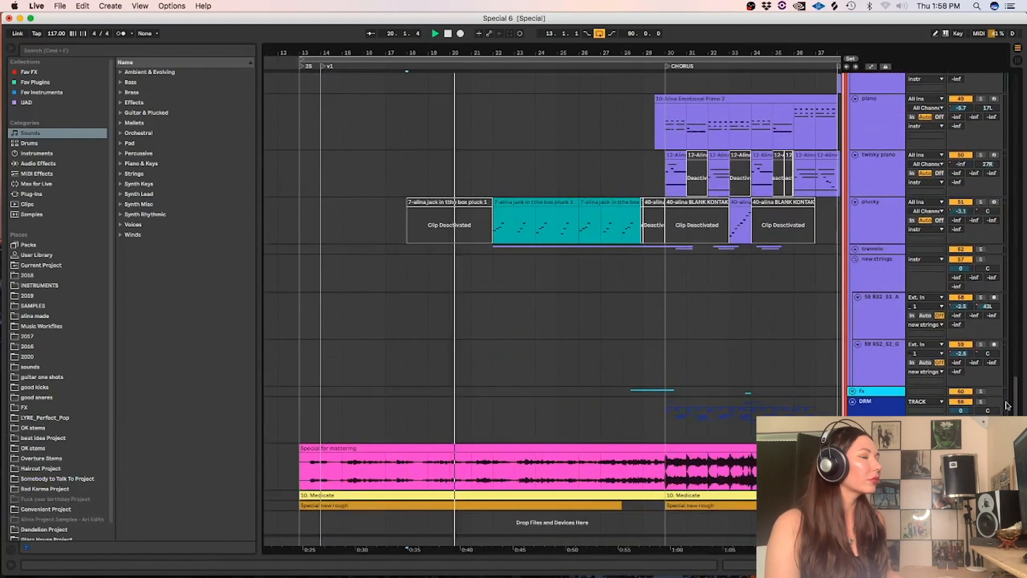
scroll(1010, 379, "up", 2)
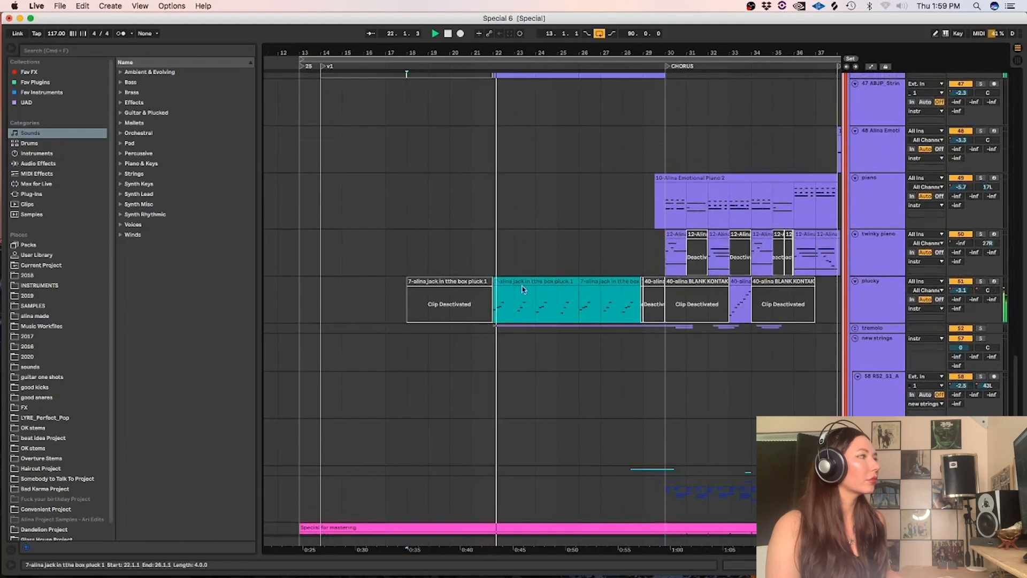
Solo the plucky track and place the insert marker at bar 22, where its teal clips begin.
left_click(918, 276)
left_click(982, 281)
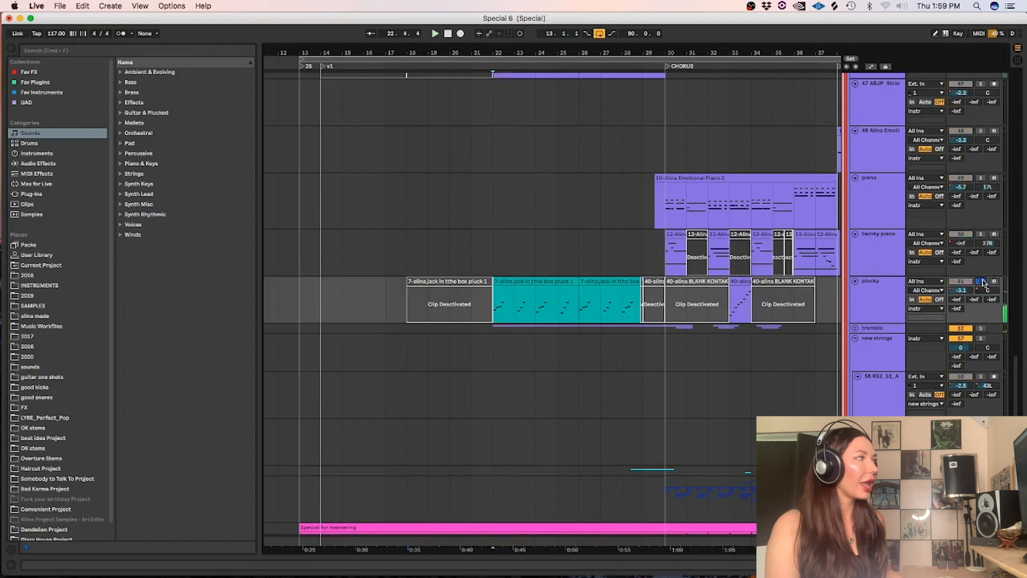
left_click(487, 241)
key("plus")
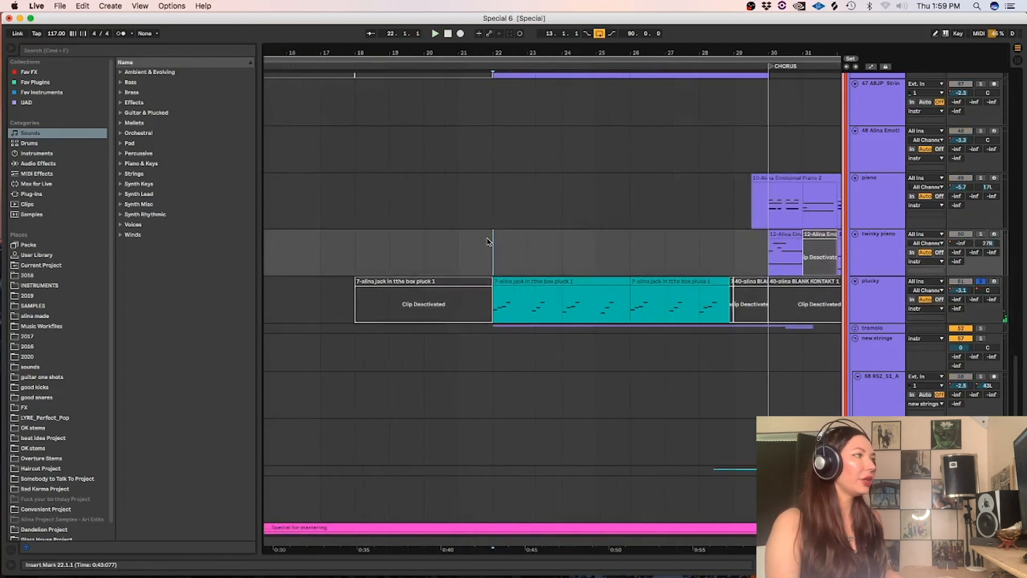
Open the plucky track's Kontakt instrument and audition its pizzicato violins, closing the plug-in and stopping playback.
double_click(878, 294)
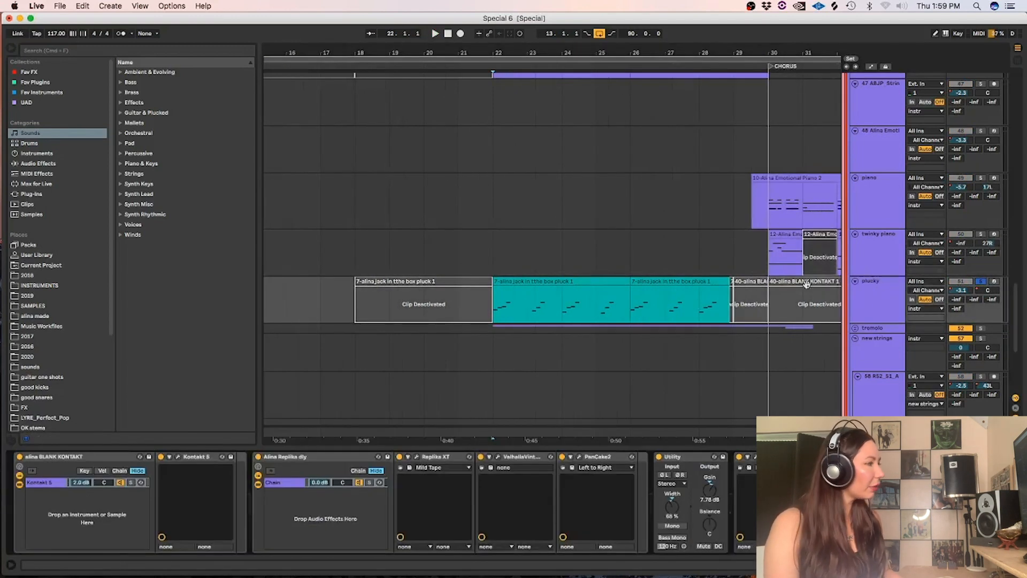
left_click(178, 457)
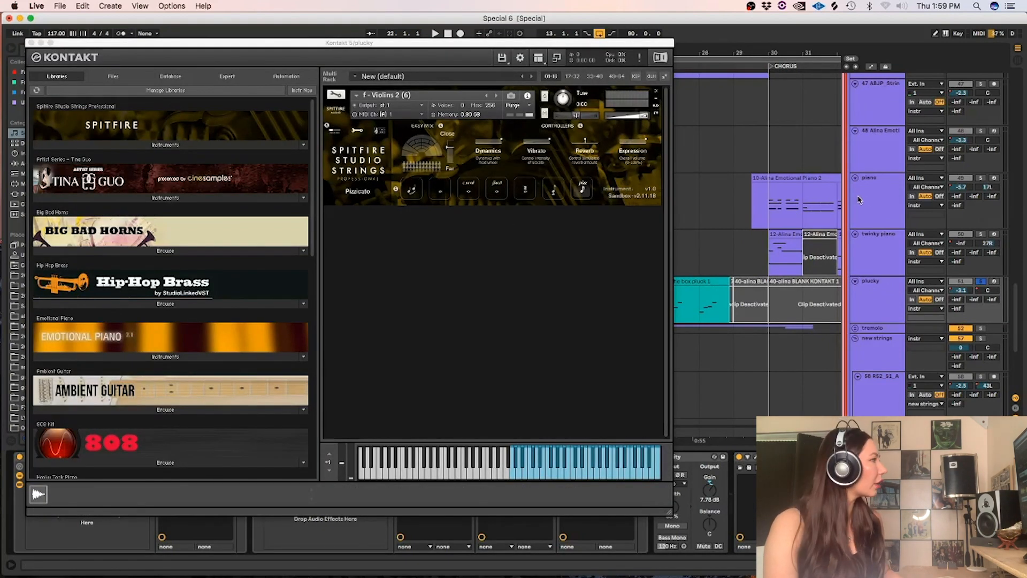
key("space")
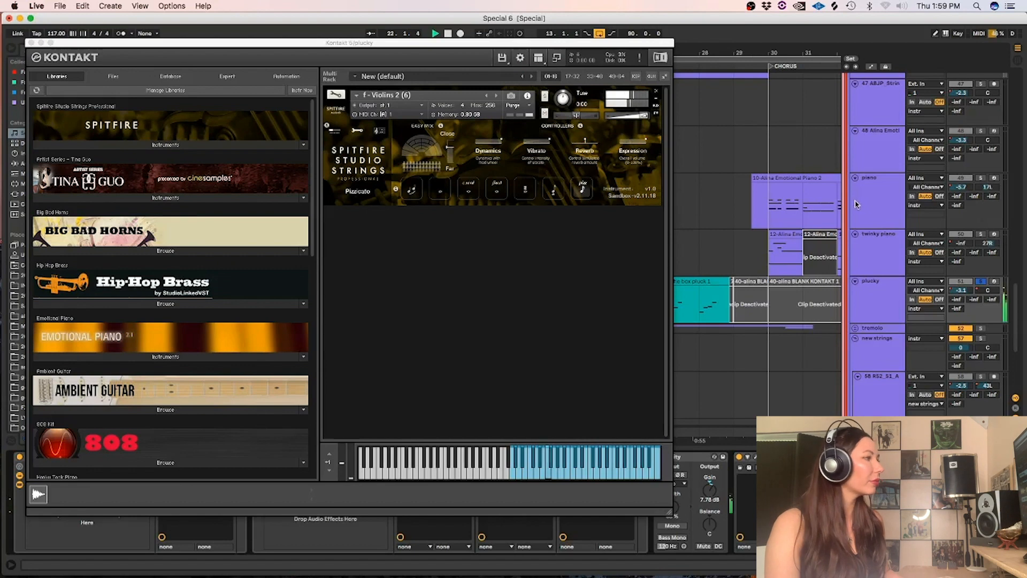
left_click(31, 43)
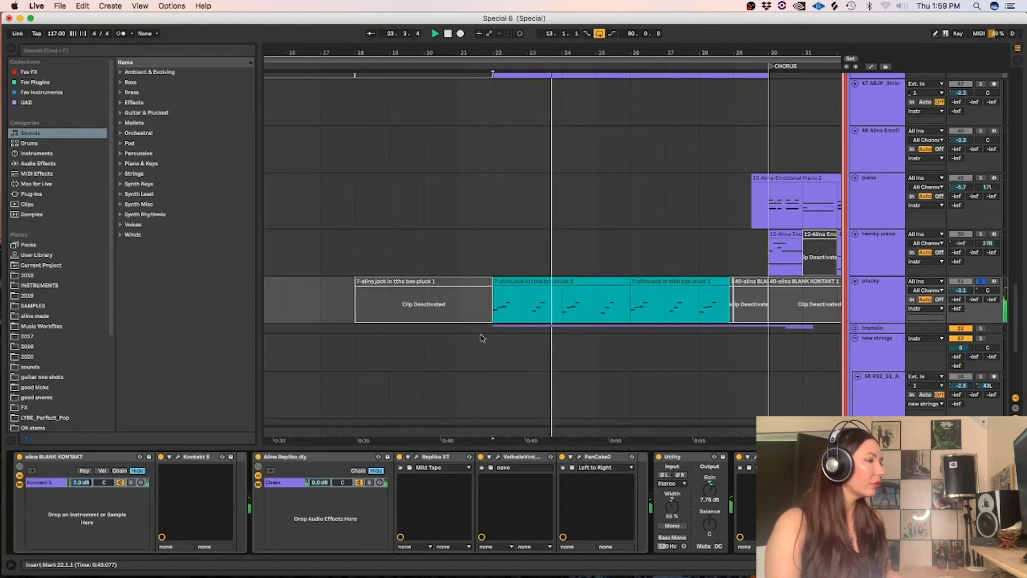
key("space")
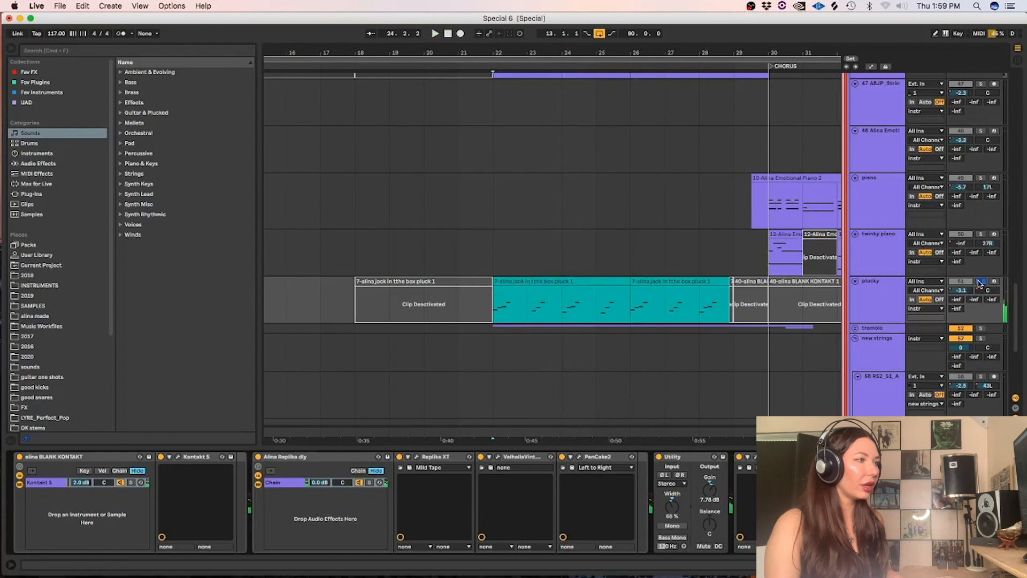
Inspect the PanCake2 panning curve on the plucky track, close the plug-in, and unsolo the track.
left_click(755, 457)
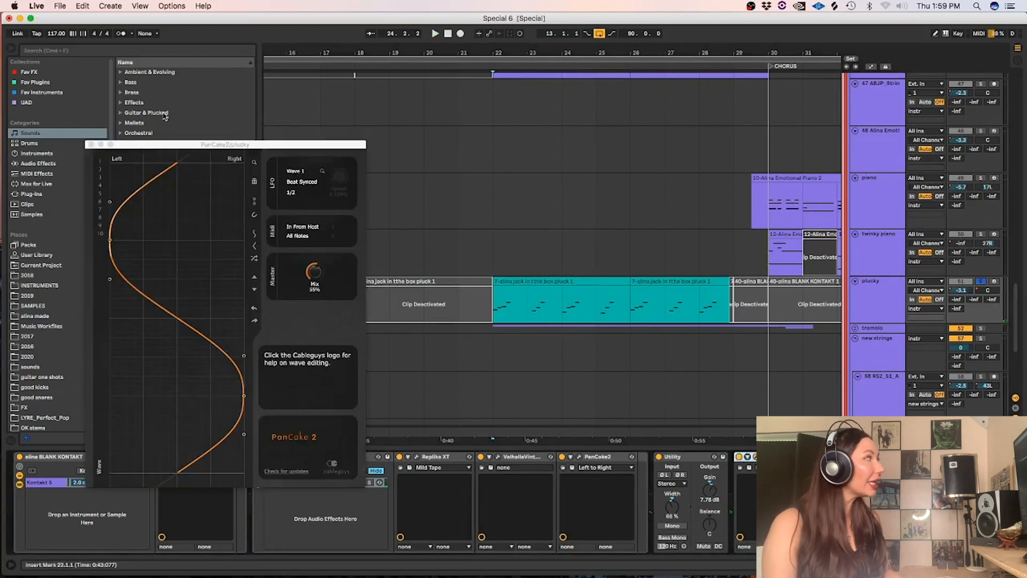
left_click(91, 145)
left_click(981, 281)
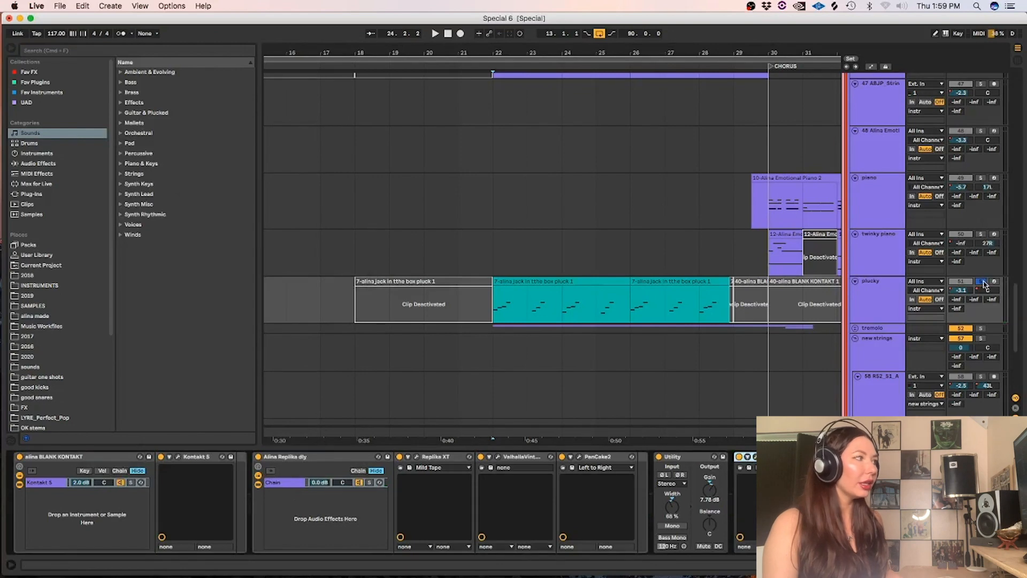
Solo the tremolo group, unfold its tracks, and play it from bar 22.
scroll(990, 268, "down", 3)
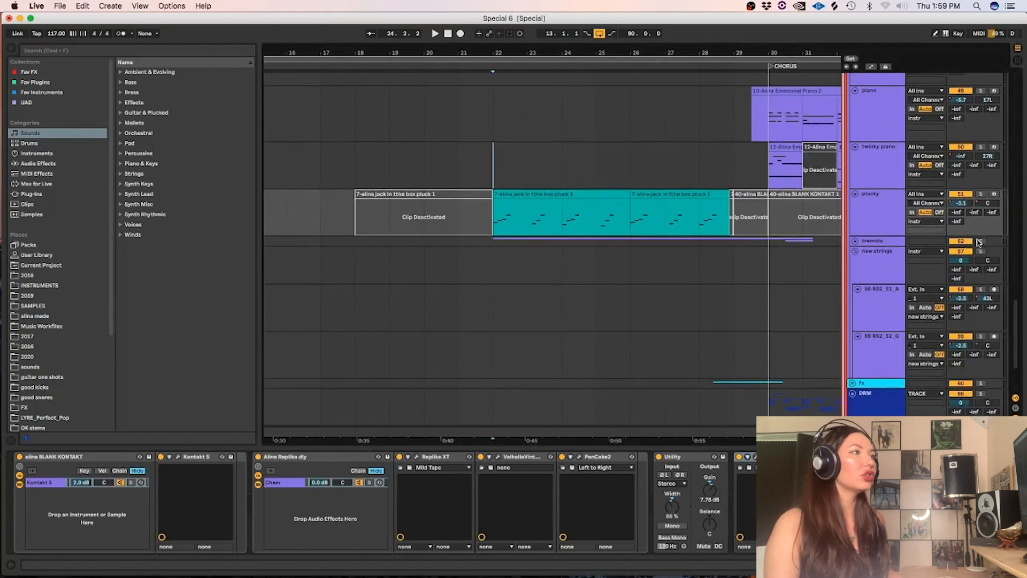
left_click(981, 240)
left_click(855, 241)
key("space")
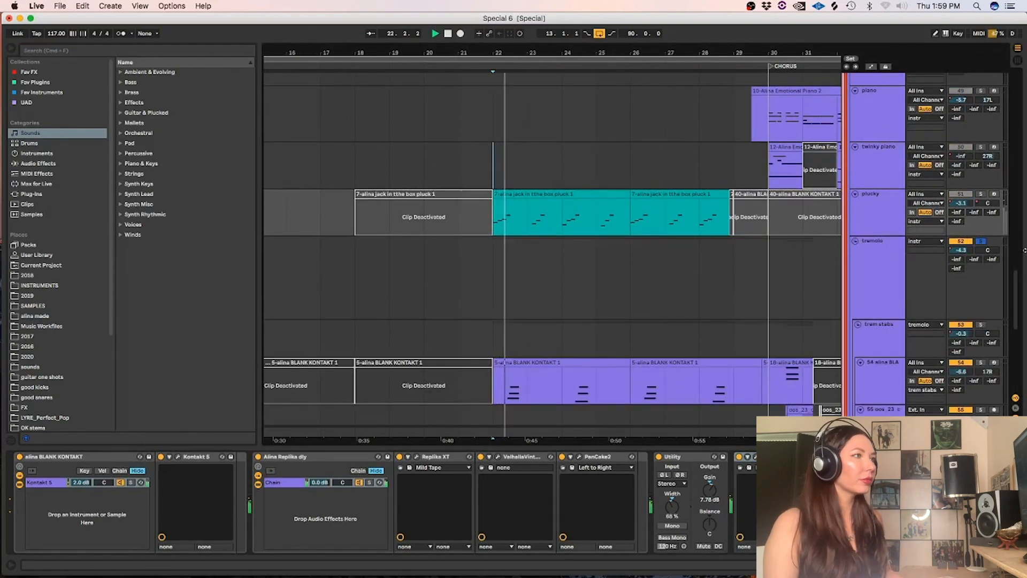
scroll(988, 291, "down", 6)
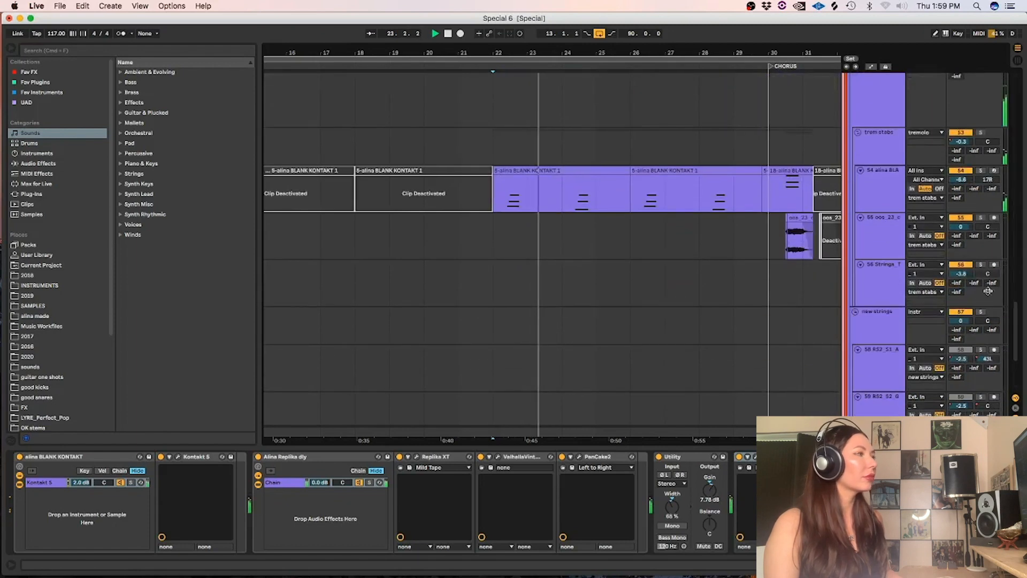
Place the insert marker at bar 22 on track 54 and set the arrangement's fixed grid to 1/2.
left_click(501, 209)
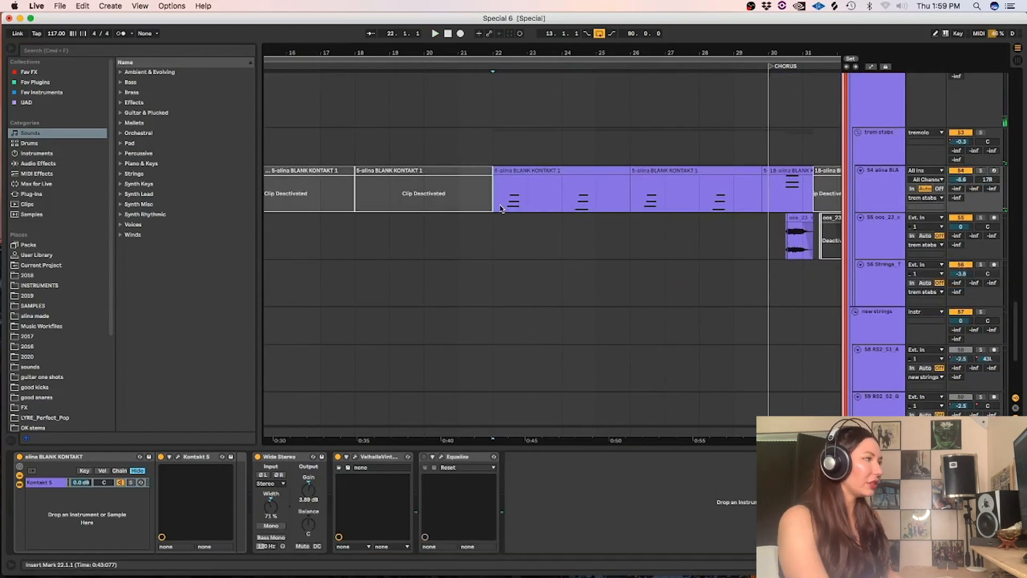
key("plus")
key("plus")
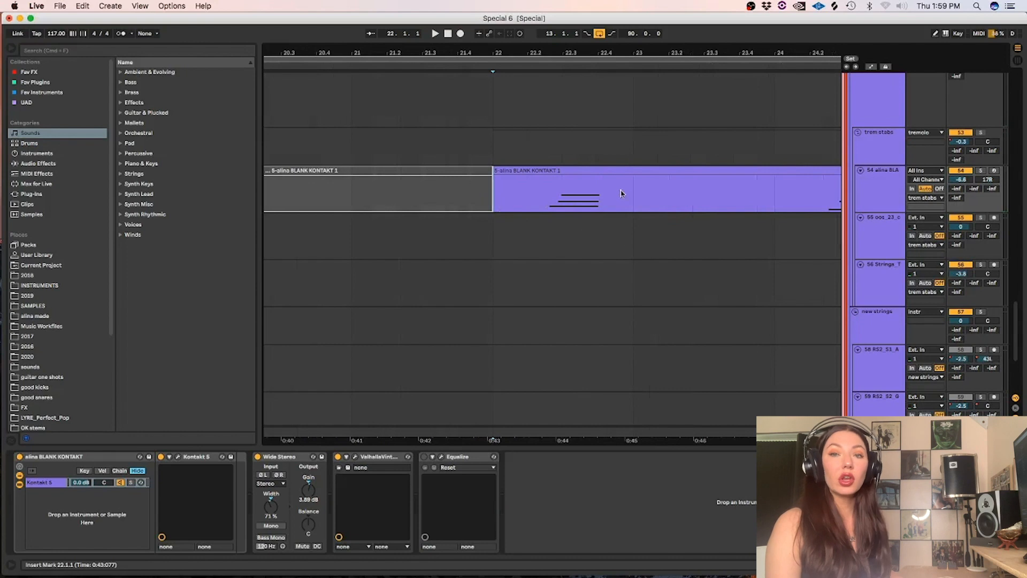
right_click(525, 196)
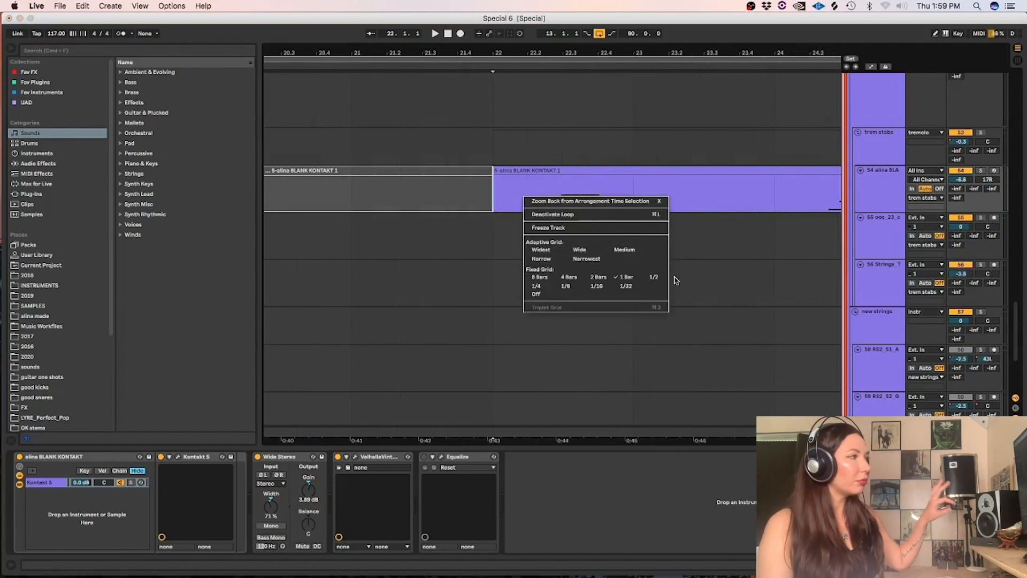
left_click(654, 276)
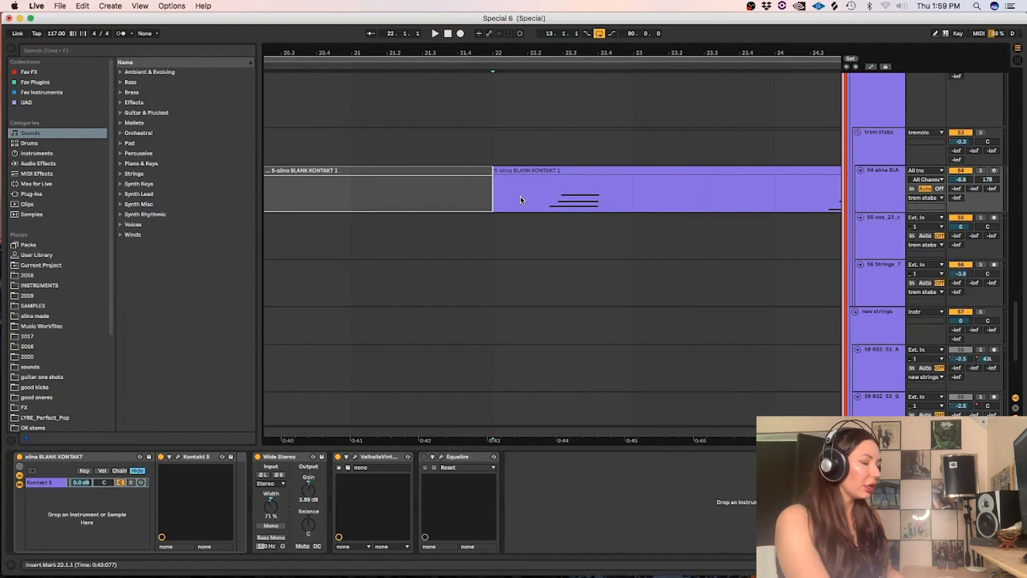
key("minus")
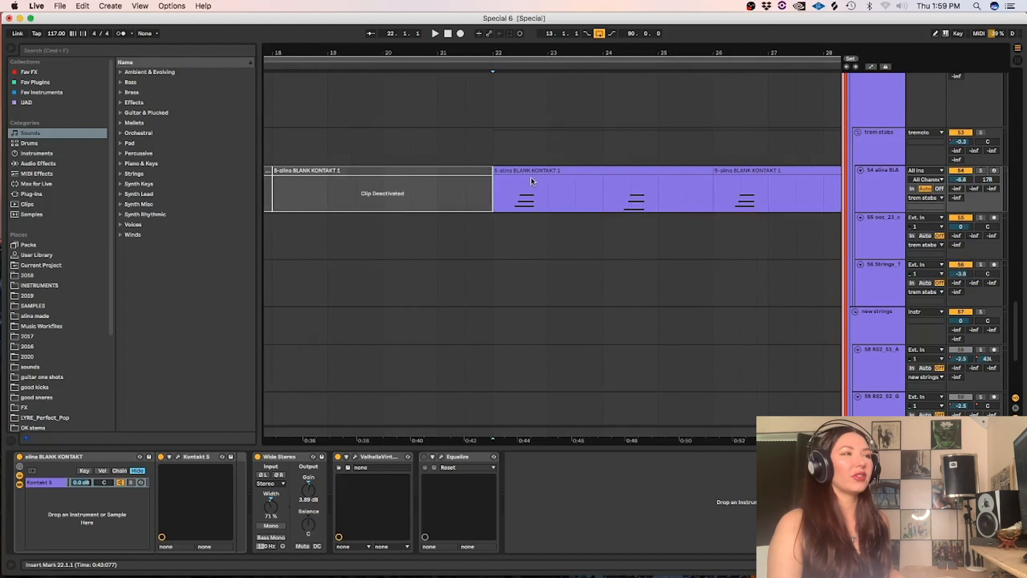
Stop playback, unsolo the echo track, and place the insert marker at bar 14, where its first clip begins.
left_click_drag(1015, 315, 1012, 292)
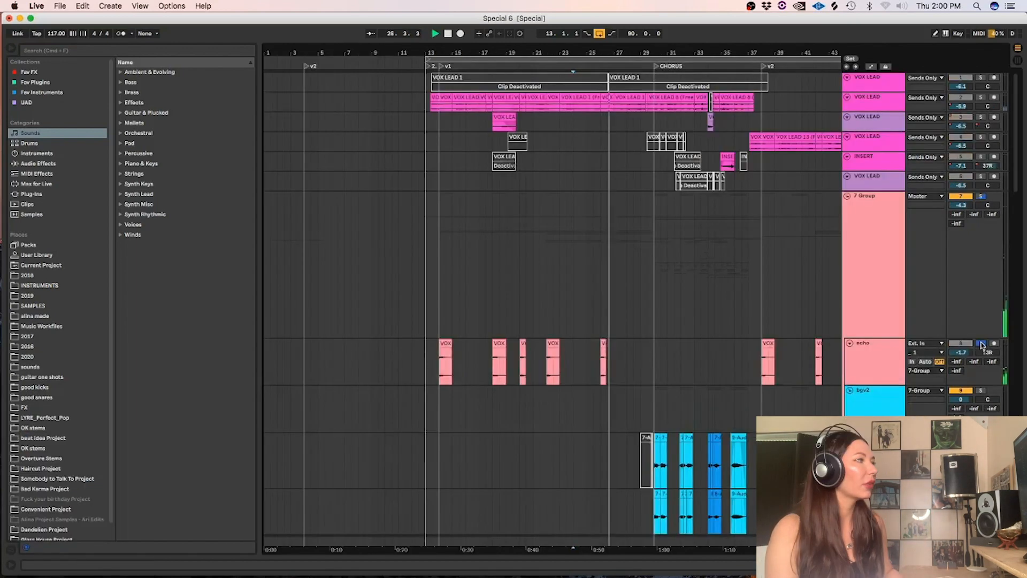
key("space")
left_click(982, 345)
left_click(439, 369)
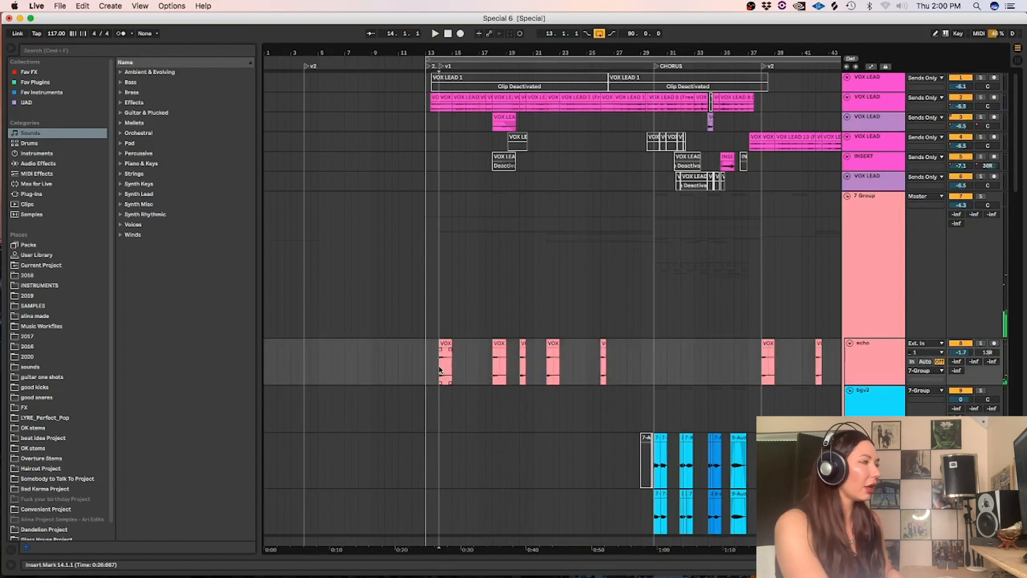
key("plus")
key("plus")
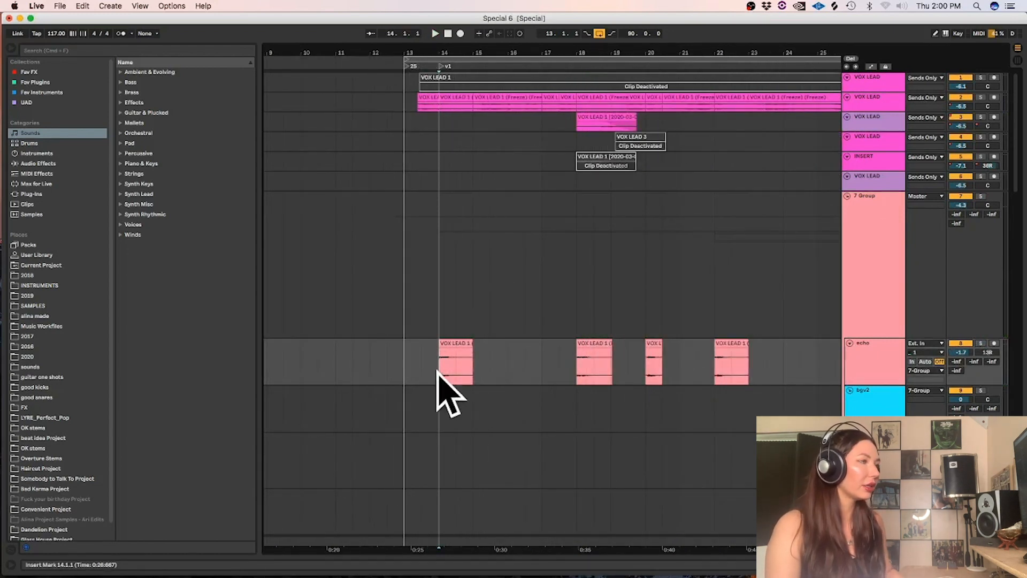
Show the echo track's devices and audition it soloed together with the second VOX LEAD track.
double_click(848, 350)
scroll(1016, 118, "down", 1)
left_click_drag(1017, 117, 1016, 105)
left_click(982, 98)
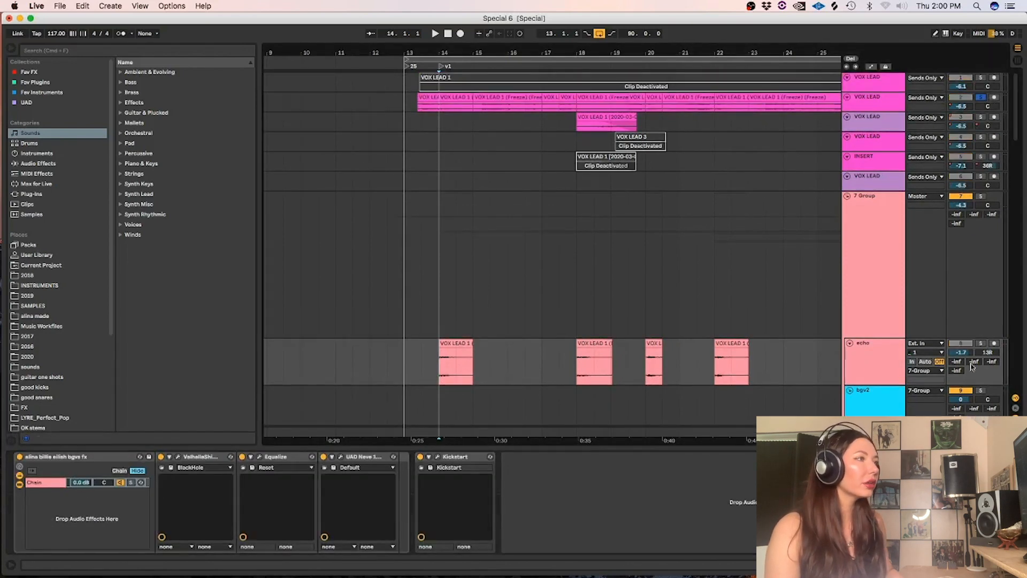
left_click(982, 346)
key("space")
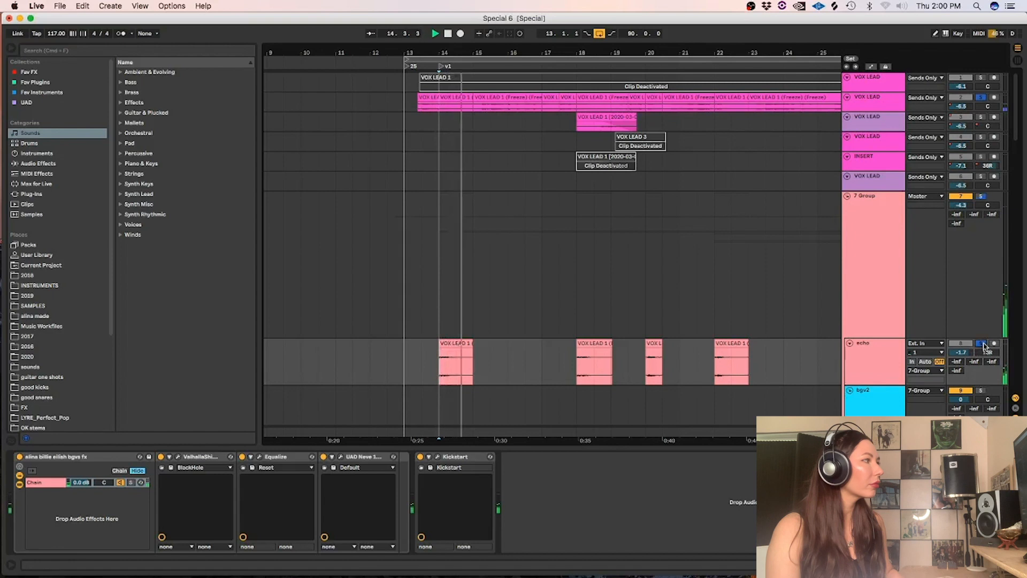
left_click(864, 358)
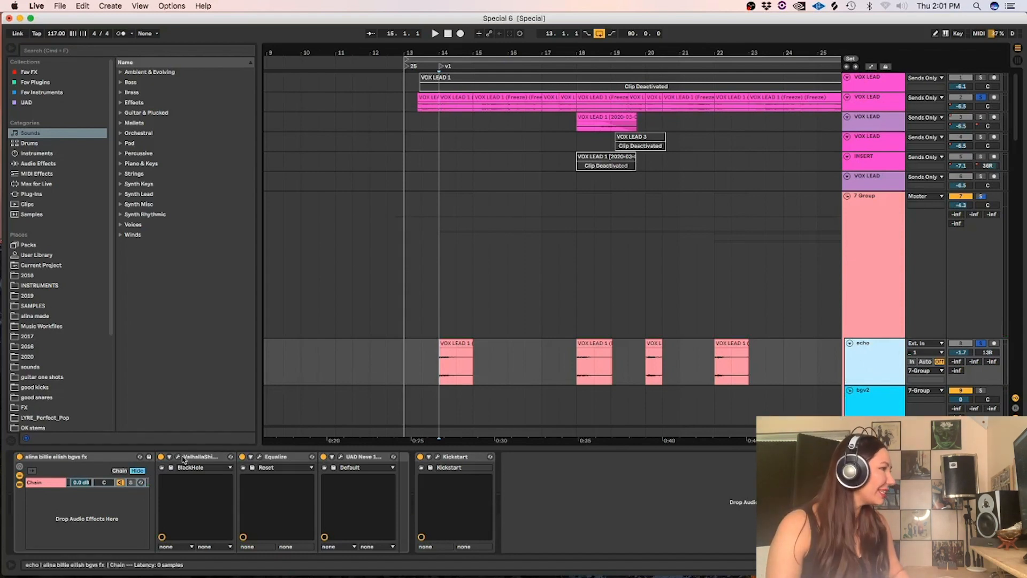
Select the echo clip at bar 14, inspect the track's ValhallaShimmer settings, and close the plug-in.
left_click(466, 354)
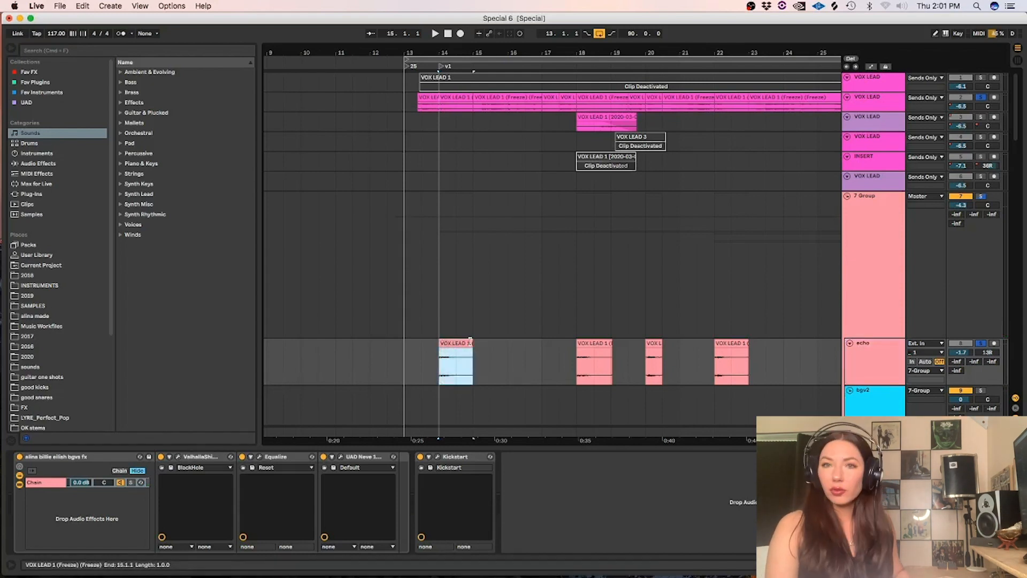
key("0")
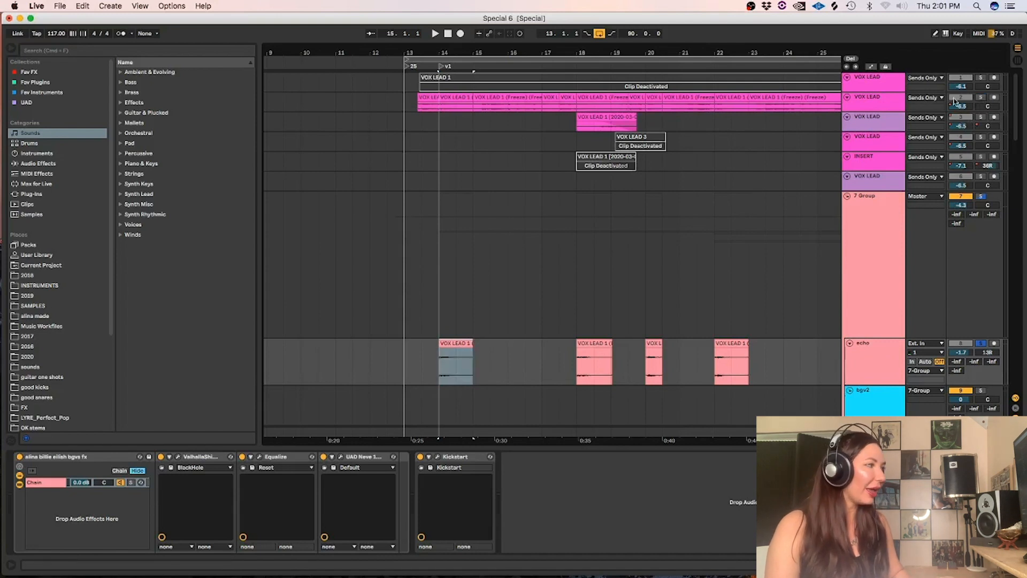
key("0")
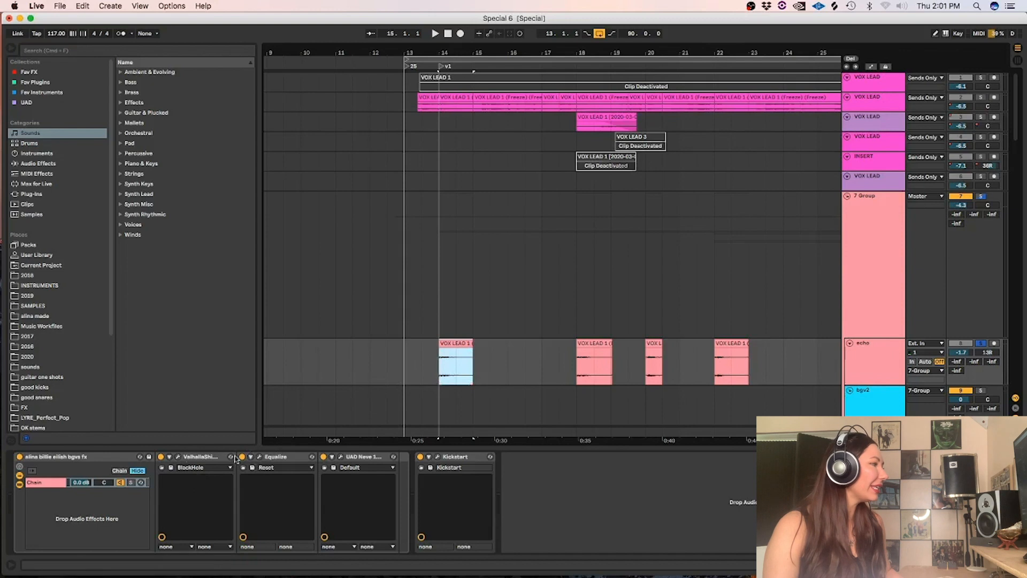
left_click(179, 457)
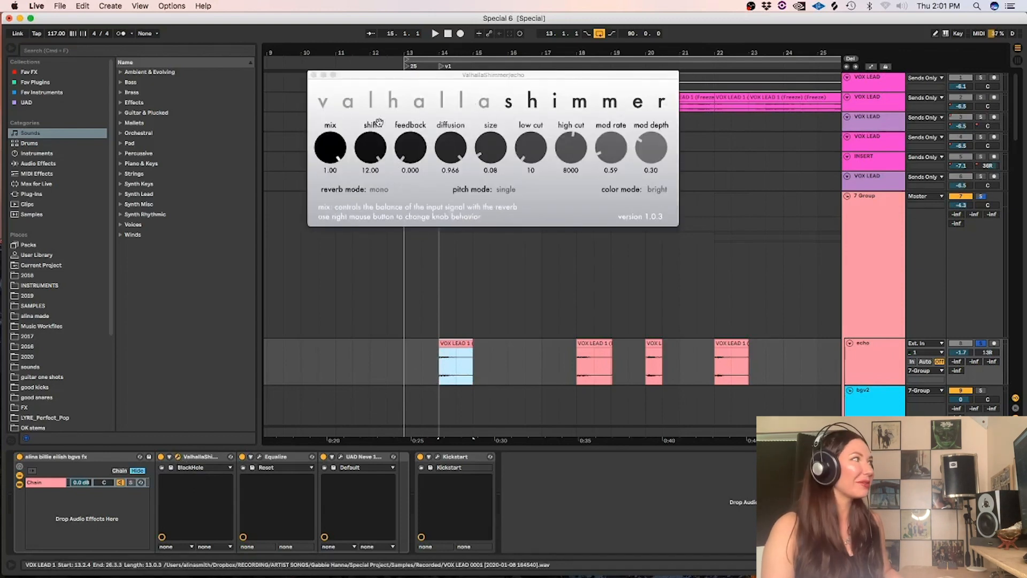
left_click(314, 78)
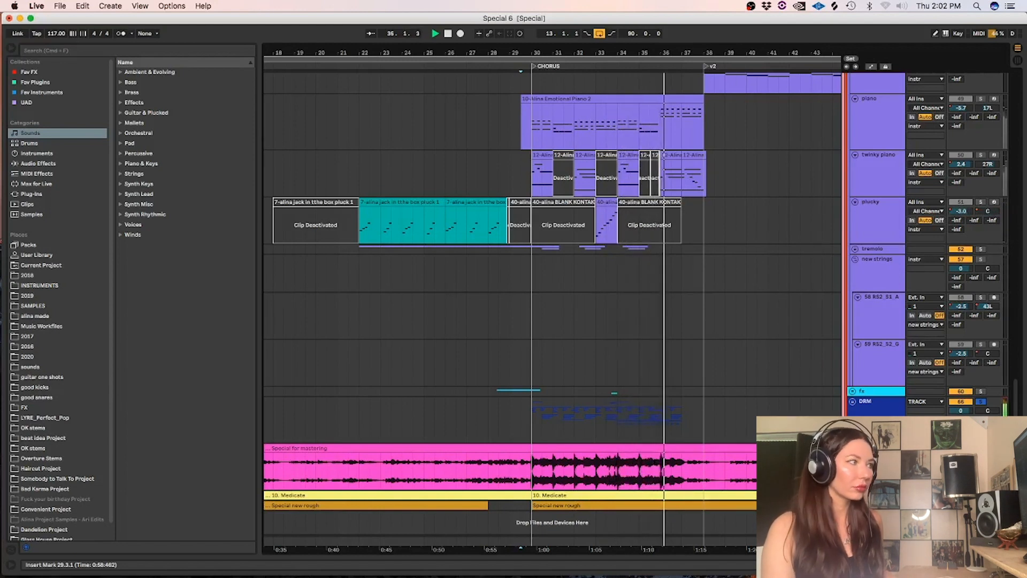
Stop the chorus playback, unsolo the DRM group, and unfold it to show its drum tracks.
key("space")
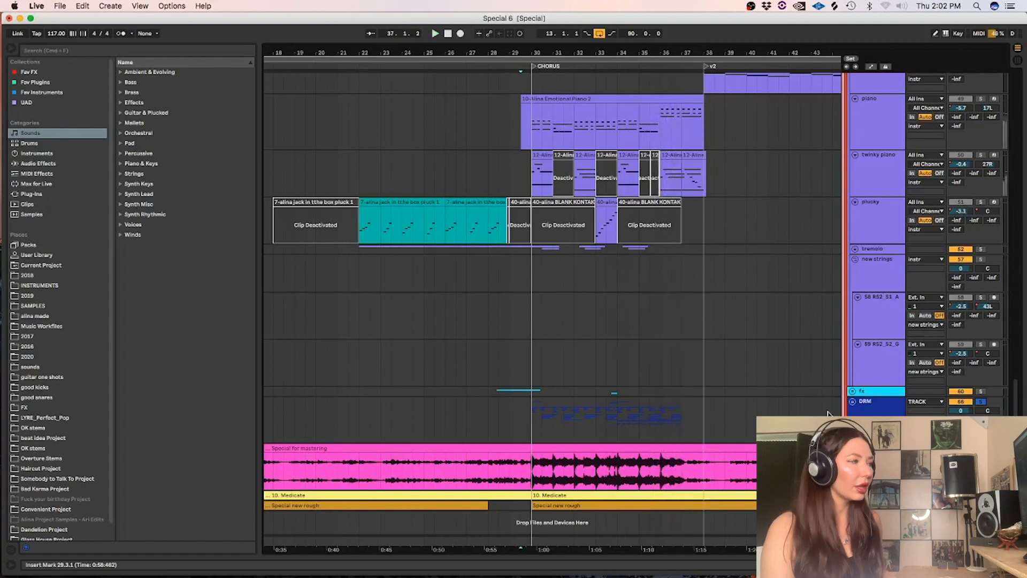
left_click(980, 401)
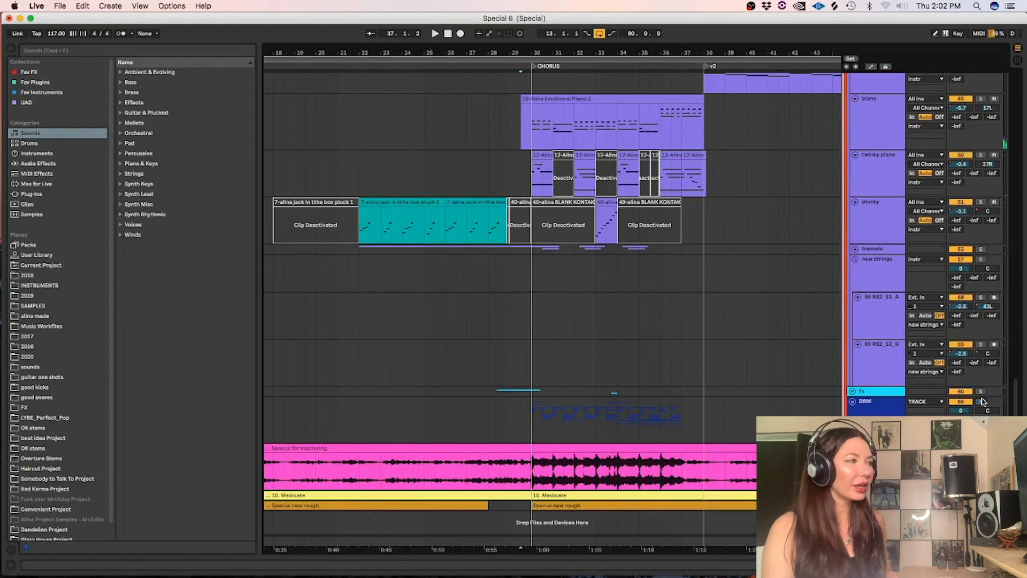
left_click(853, 401)
scroll(1012, 409, "down", 10)
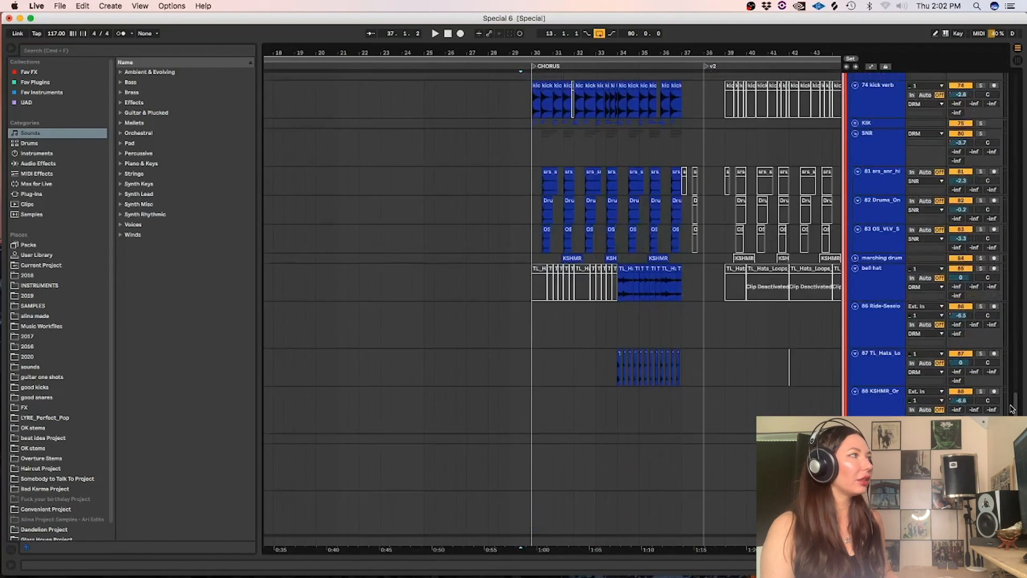
scroll(1012, 409, "up", 5)
Fold the SNR group and audition the kick verb track soloed from the chorus start at bar 30.
left_click(531, 173)
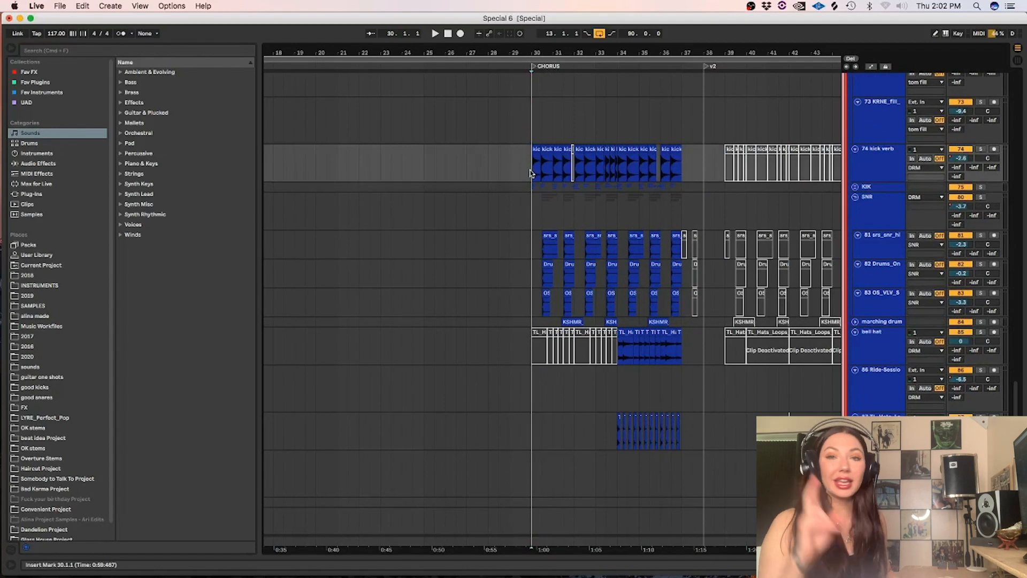
key("plus")
key("plus")
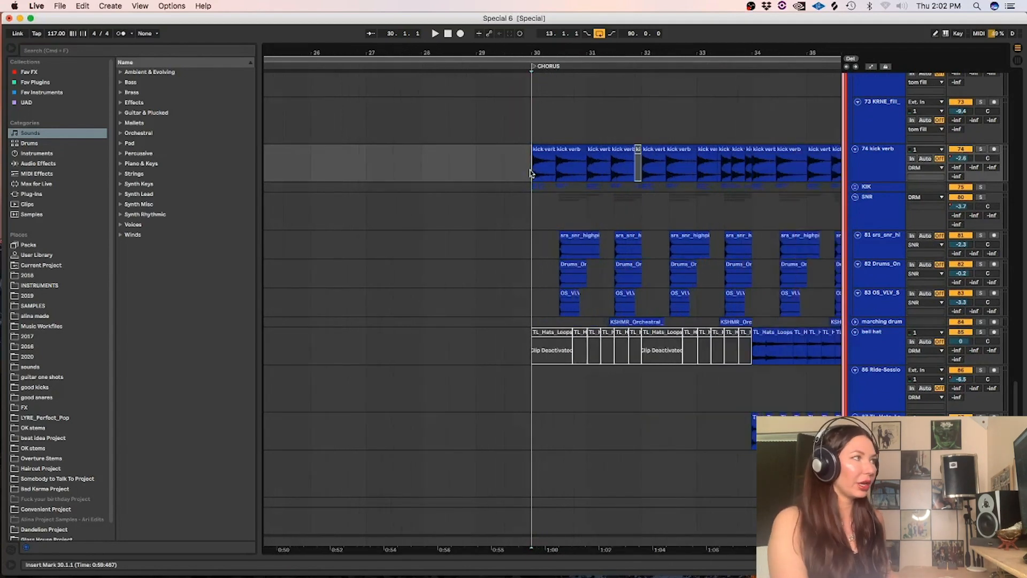
left_click(855, 197)
left_click(982, 149)
key("space")
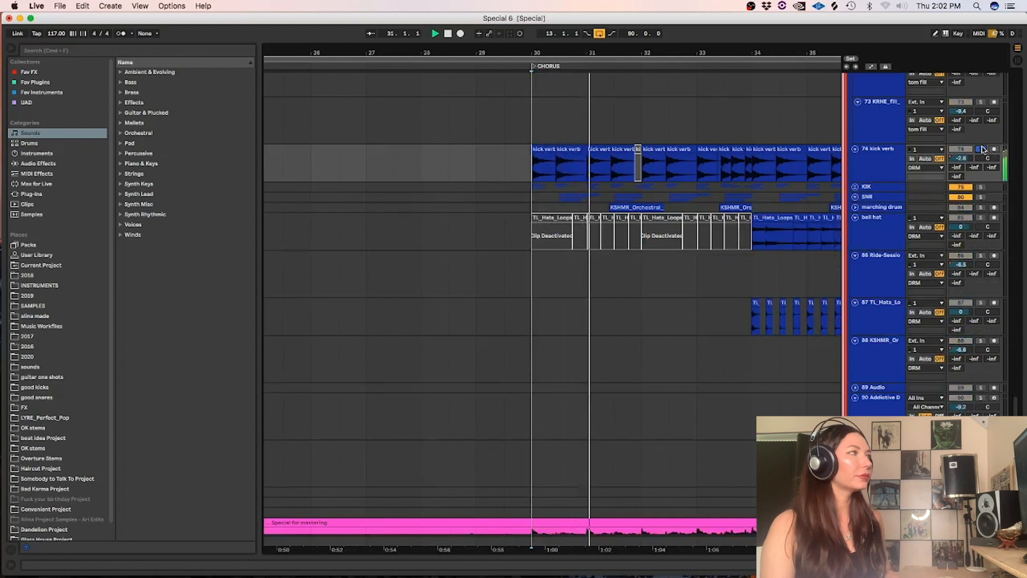
key("space")
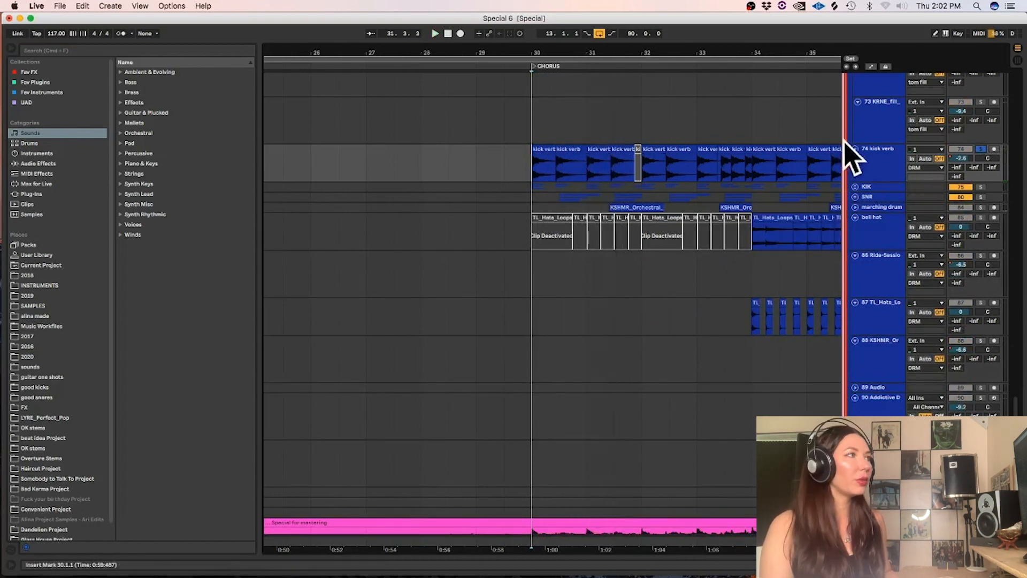
Unsolo the kick verb track, briefly solo the KIK group, and unfold it to show its kick layers.
scroll(533, 167, "up", 2)
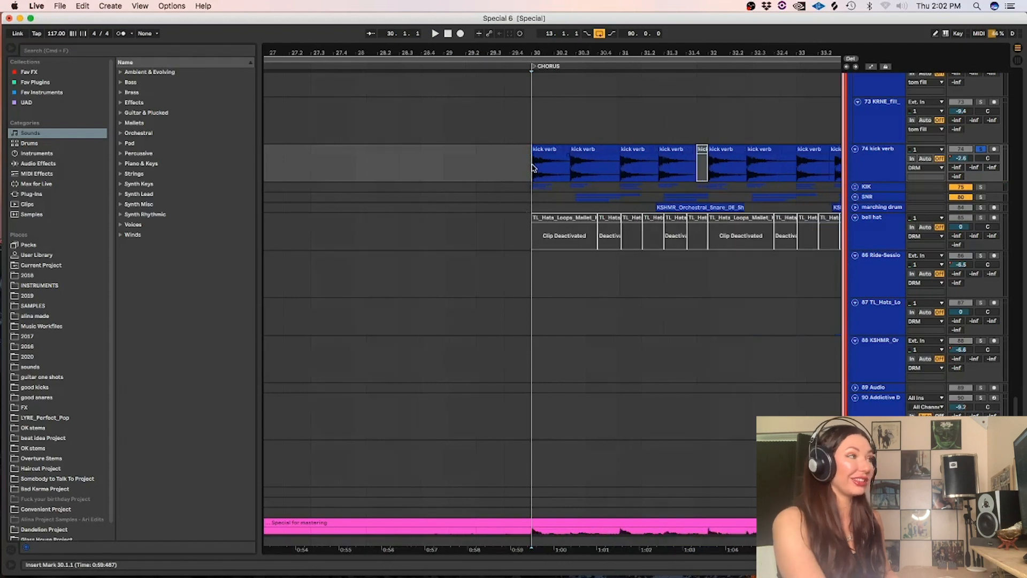
scroll(533, 168, "down", 2)
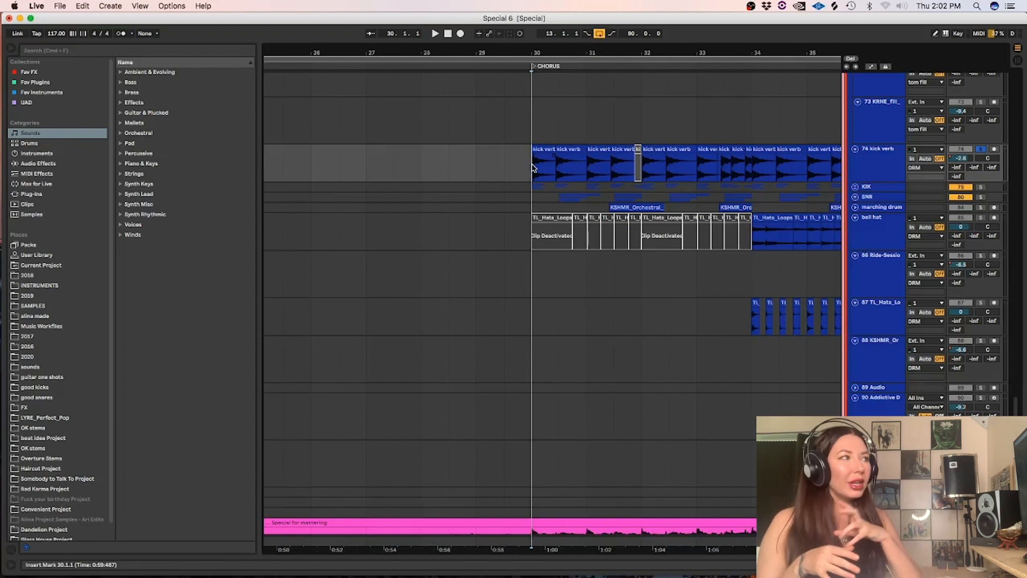
left_click(982, 150)
left_click(981, 188)
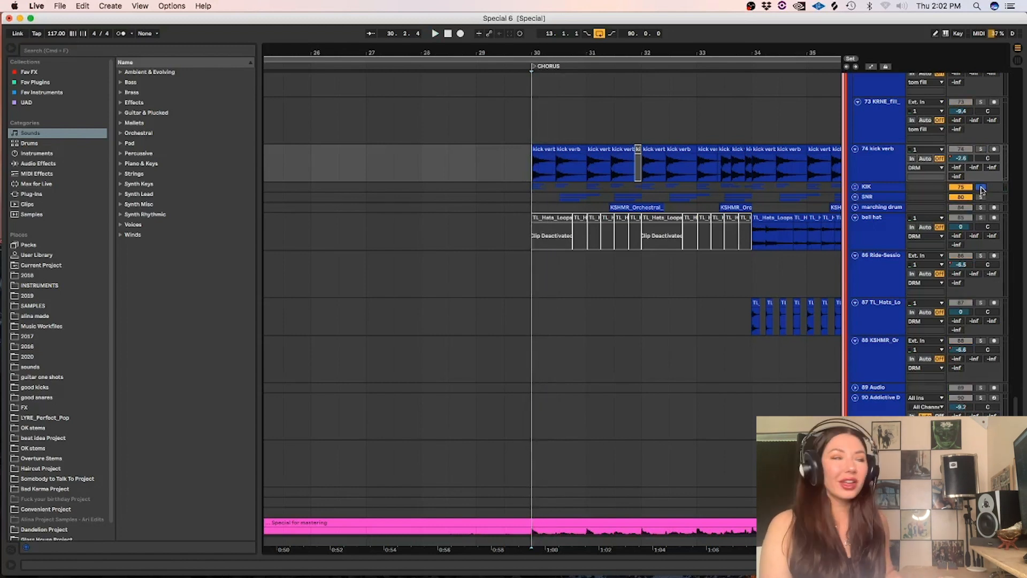
left_click(982, 188)
left_click(855, 187)
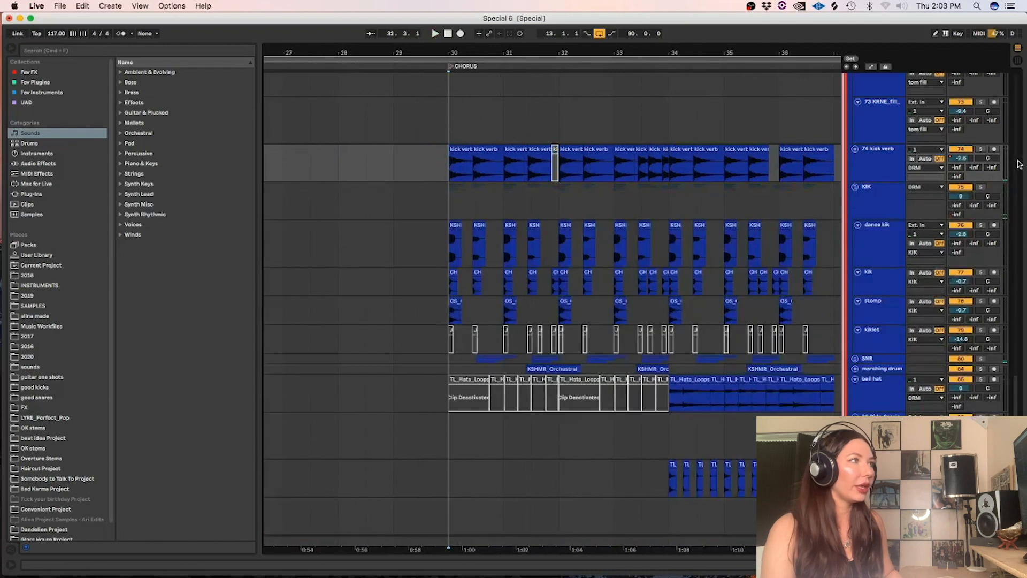
Select the first stomp clip at bar 30, solo the stomp track, and play it.
left_click(453, 341)
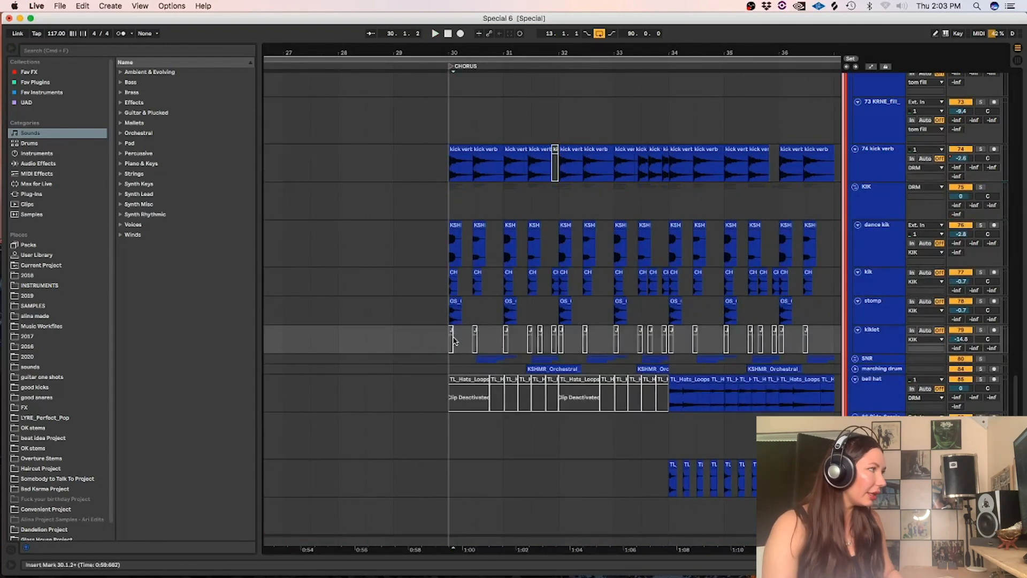
scroll(453, 341, "up", 5)
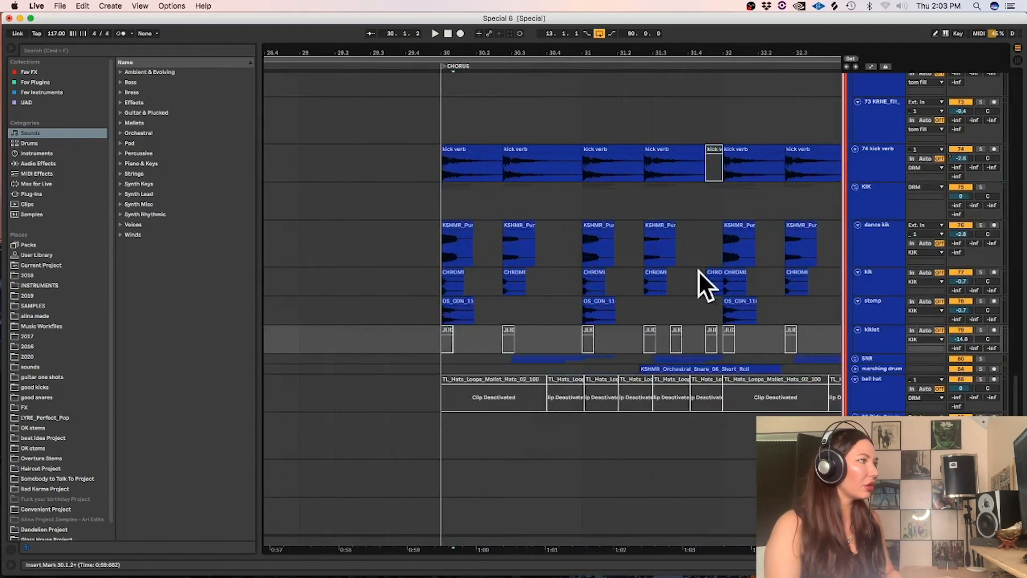
left_click(452, 310)
left_click(980, 301)
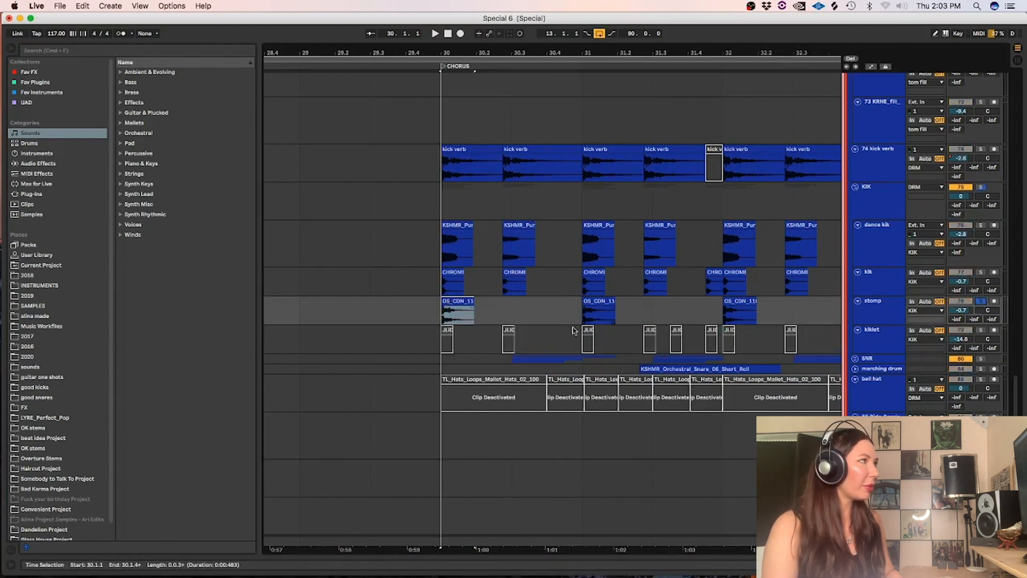
key("space")
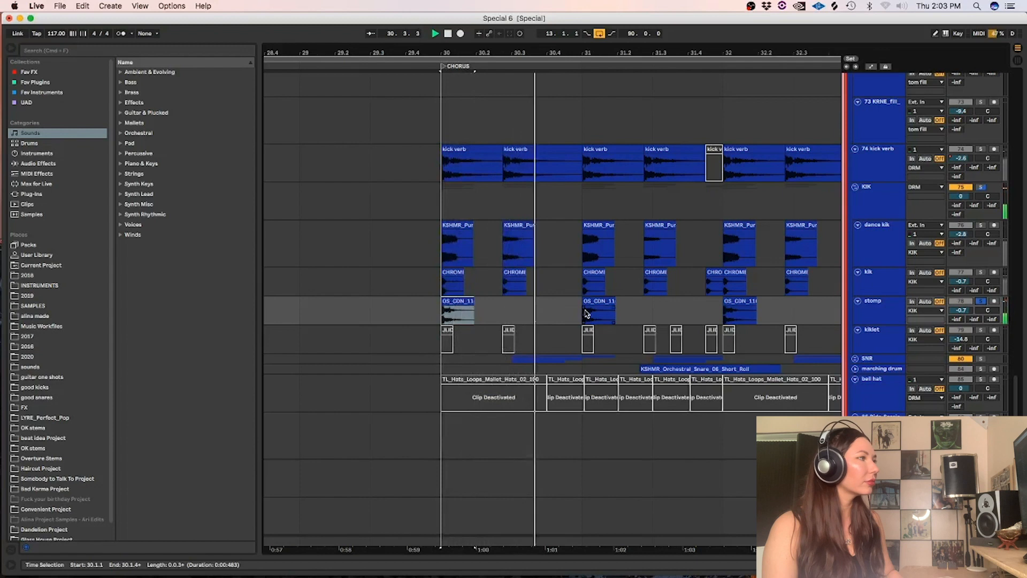
Switch the solo from the stomp track to the whole KIK group, stop playback, and place the insert marker at bar 30.
left_click(981, 301)
left_click(982, 187)
left_click(983, 186)
key("space")
left_click(435, 203)
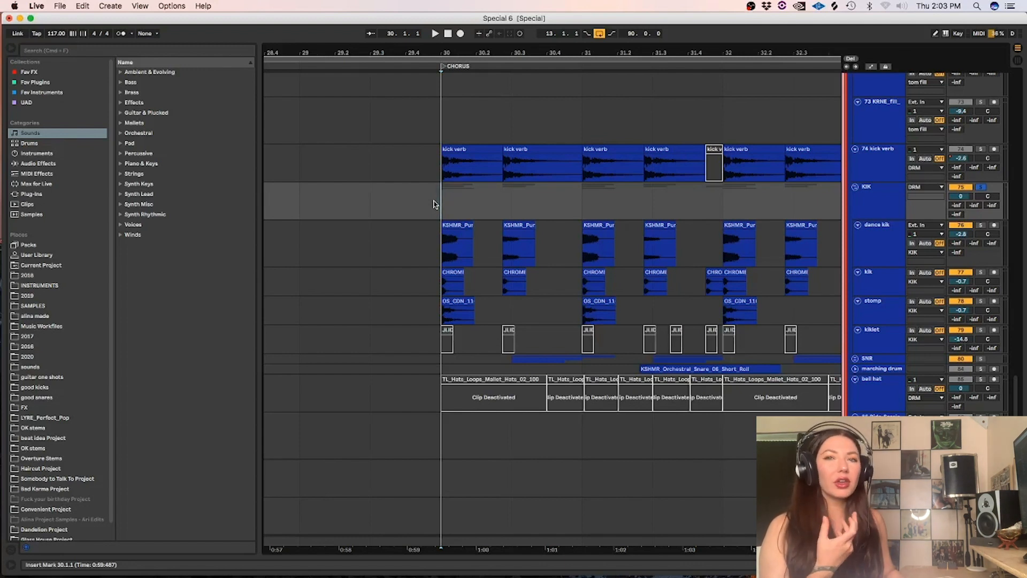
Play the soloed KIK group from bar 30, stop playback, and unsolo the group.
key("space")
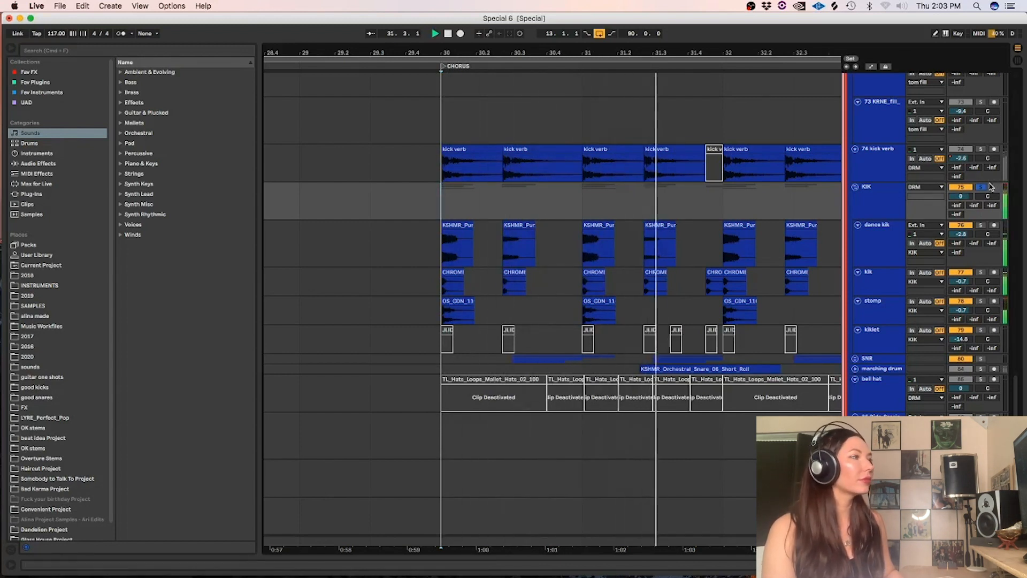
key("space")
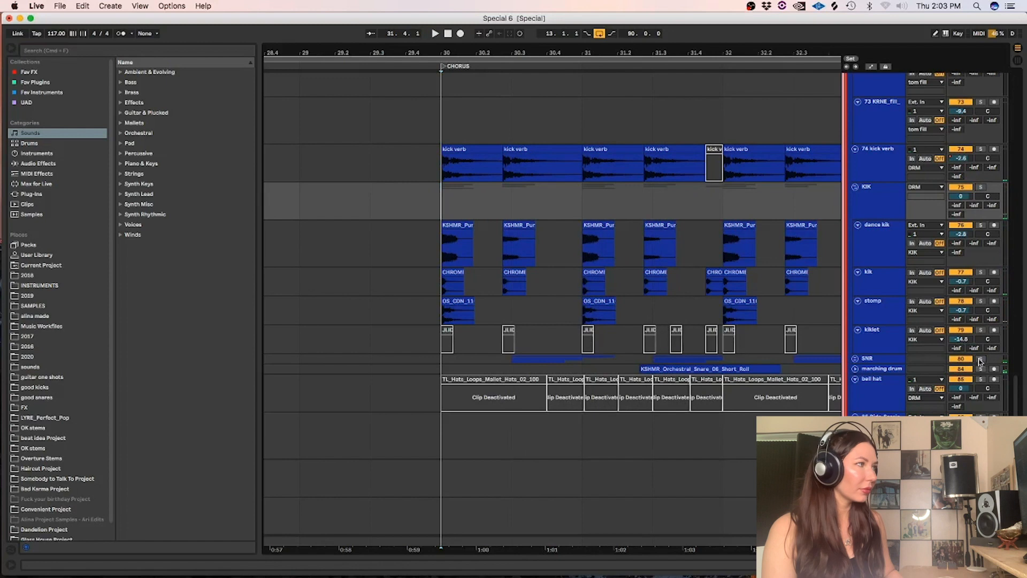
Unfold the SNR group, audition it soloed from 30.3, and briefly solo its first snare layer.
left_click(515, 362)
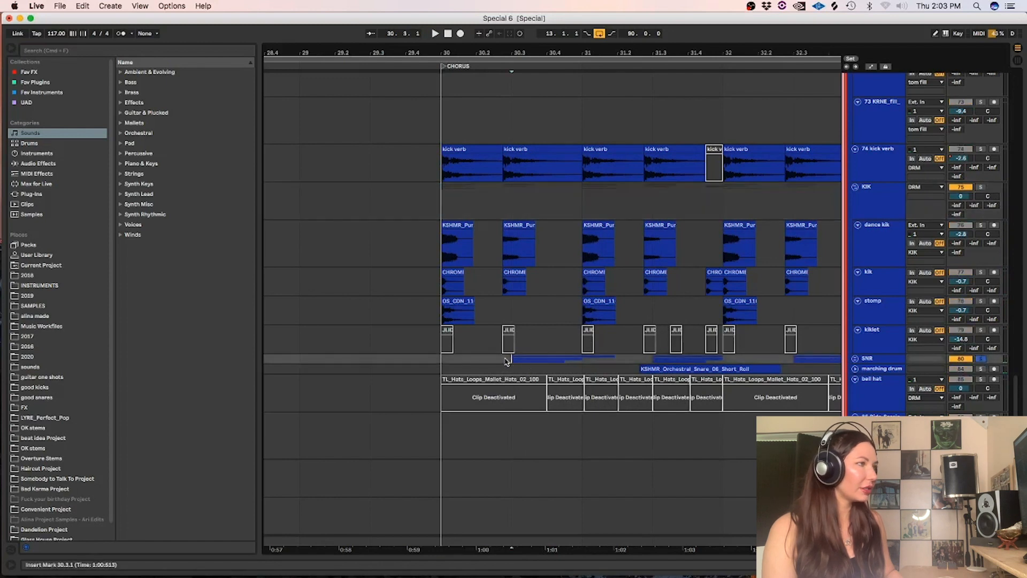
left_click(856, 358)
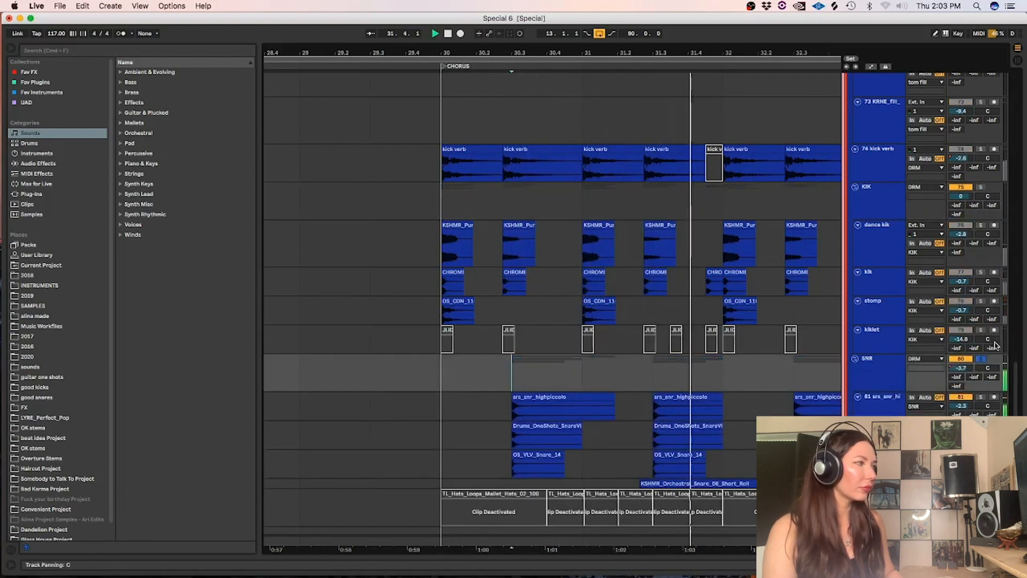
left_click(980, 359)
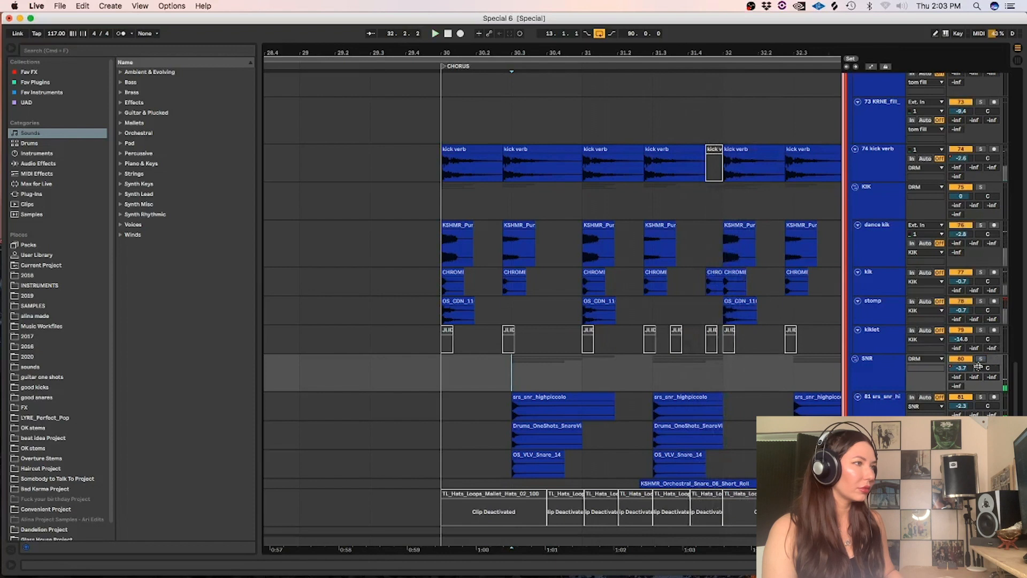
left_click(981, 397)
left_click(982, 398)
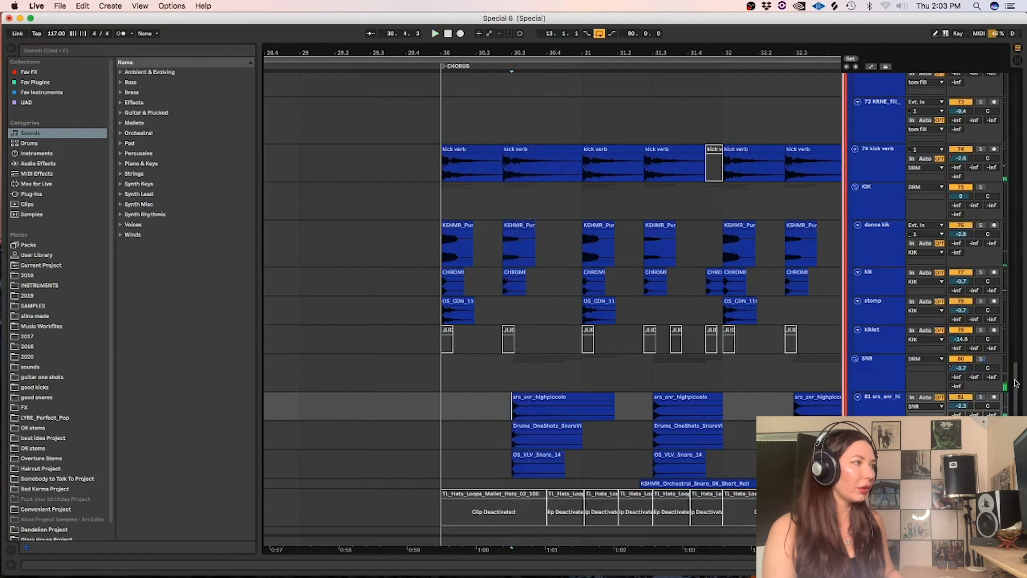
Fold the SNR group, place the insert marker at the first marching drum clip, and unfold the marching drum track.
scroll(858, 185, "down", 6)
left_click(856, 181)
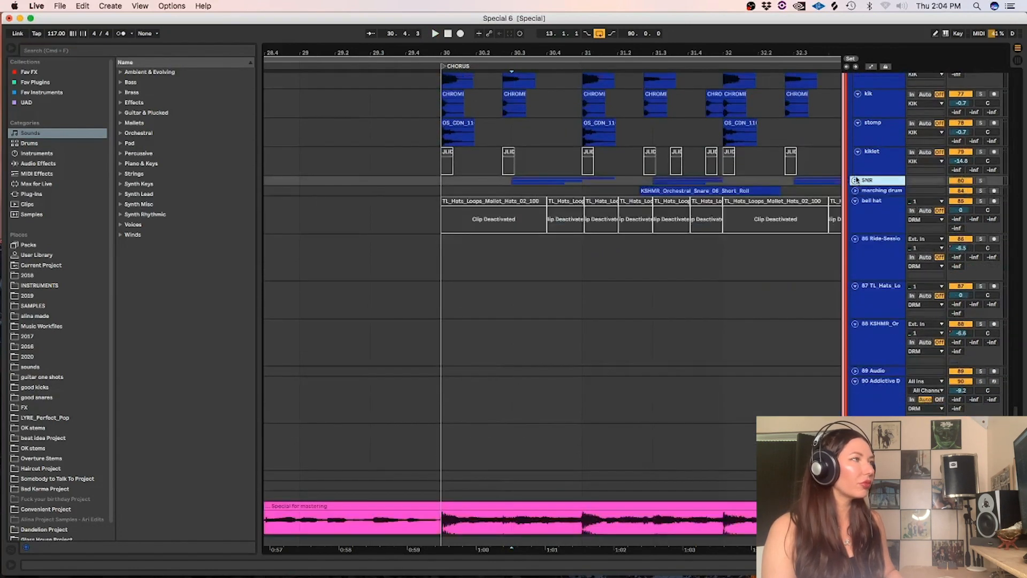
key("minus")
key("minus")
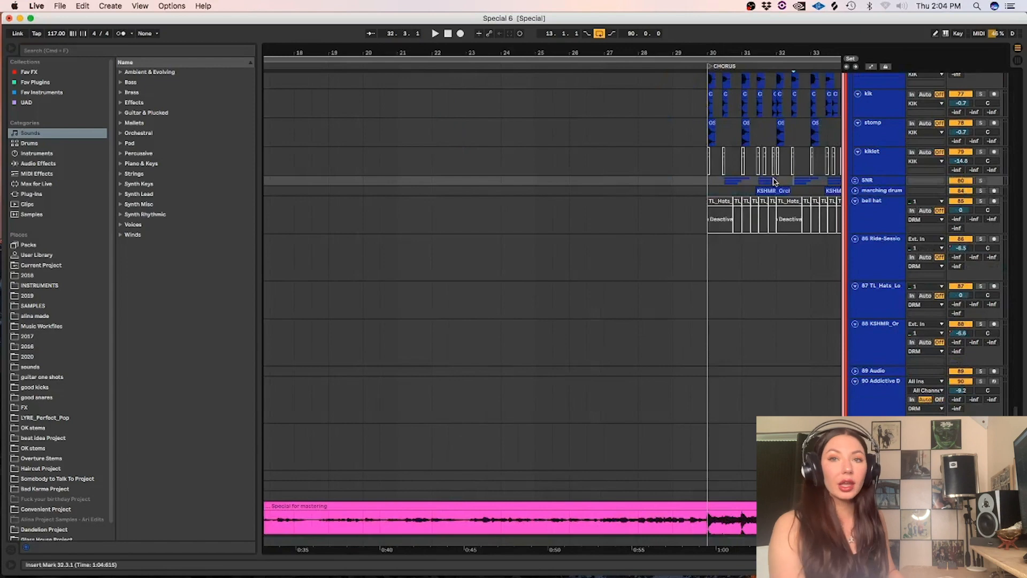
scroll(678, 87, "right", 5)
left_click(538, 190)
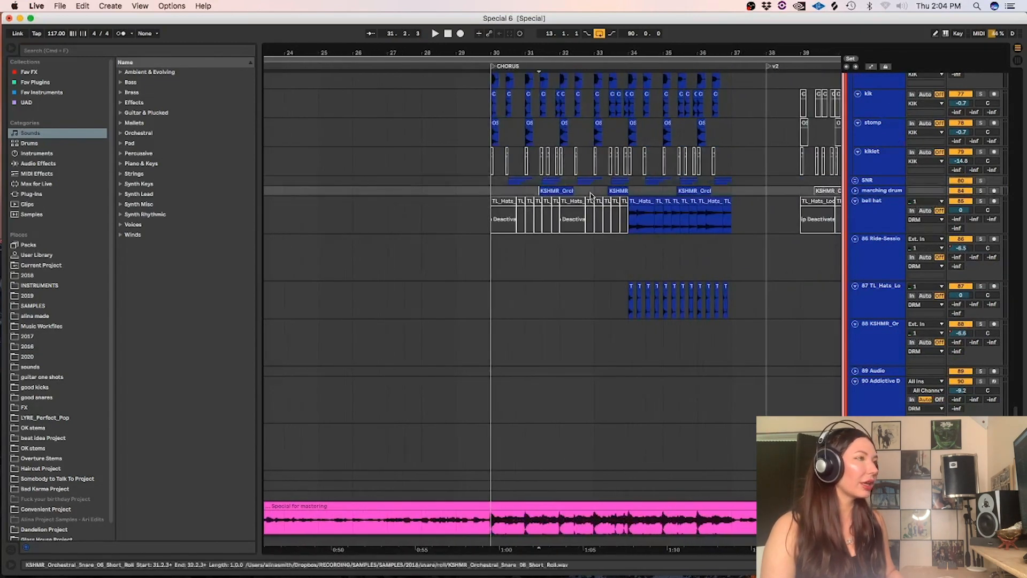
left_click(855, 190)
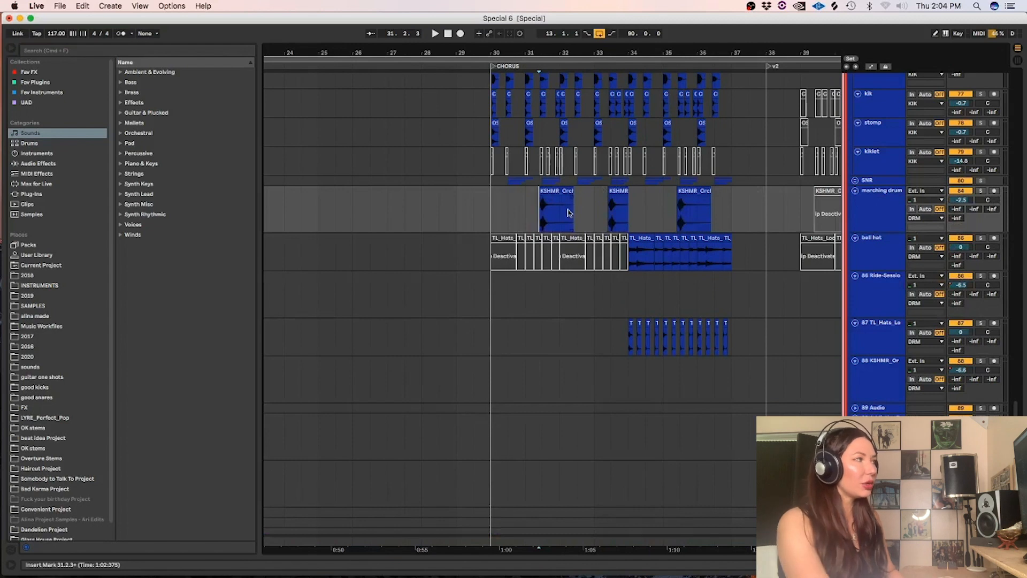
Solo the marching drum track, place the insert marker at its first clip, and set the arrangement's fixed grid to 1/16.
key("plus")
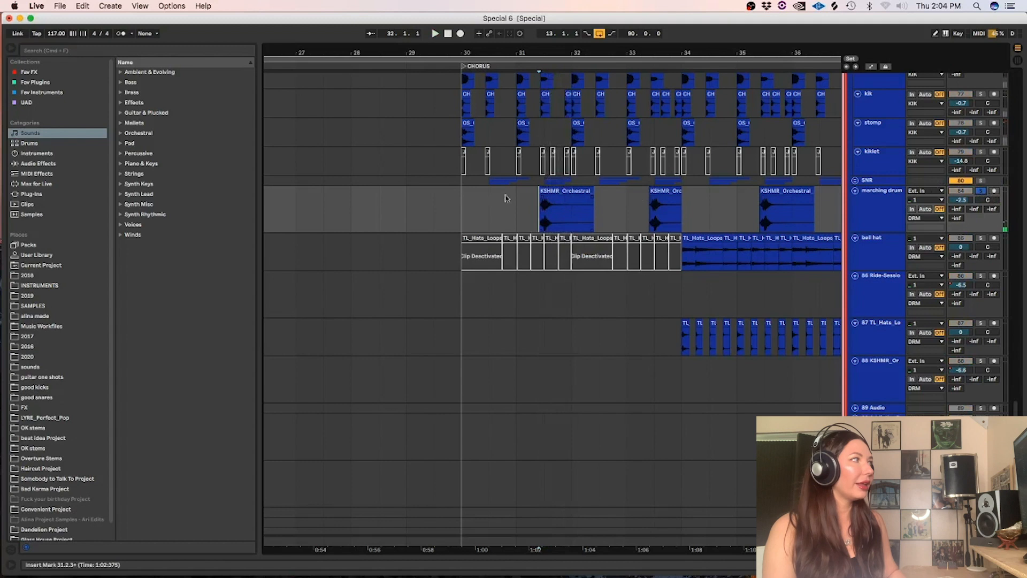
mouse_move(573, 208)
left_mouse_down()
mouse_move(473, 210)
mouse_move(561, 207)
left_mouse_up()
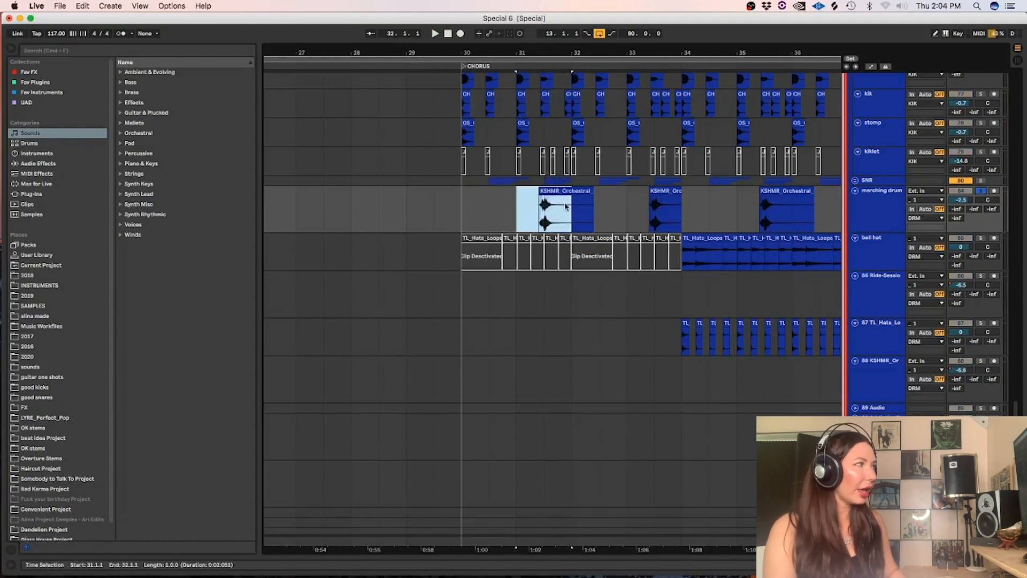
left_click(566, 207)
left_click(537, 212)
key("plus")
key("plus")
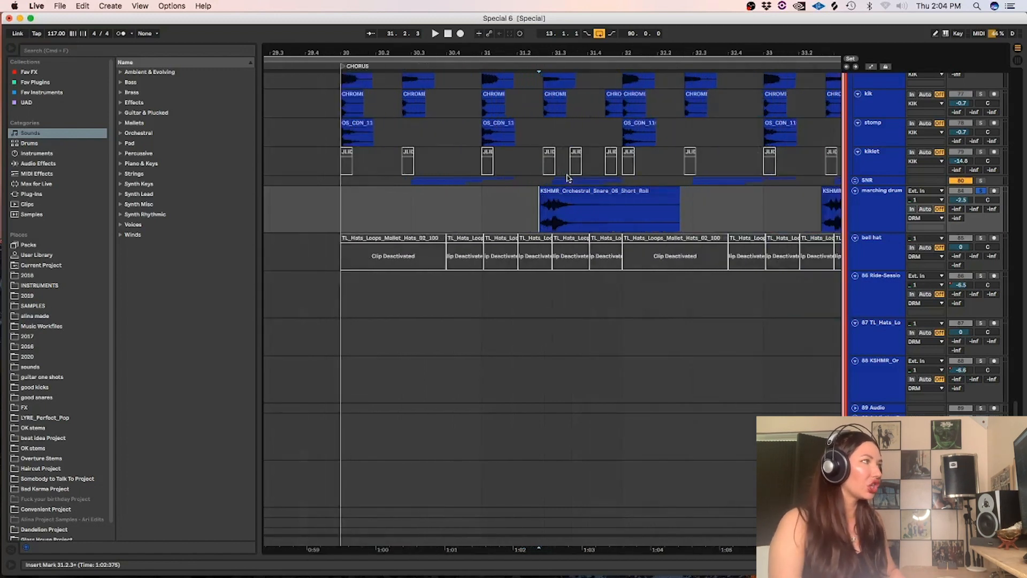
right_click(505, 212)
left_click(575, 327)
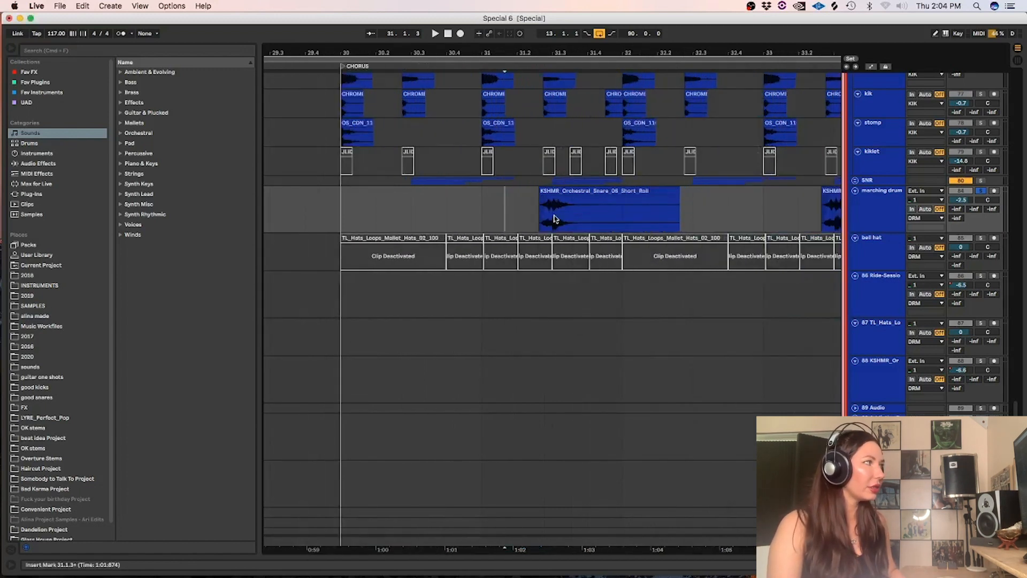
Audition the marching drum roll in solo, unsolo the track, and play the roll within the full mix from bar 31.
key("space")
left_click(983, 185)
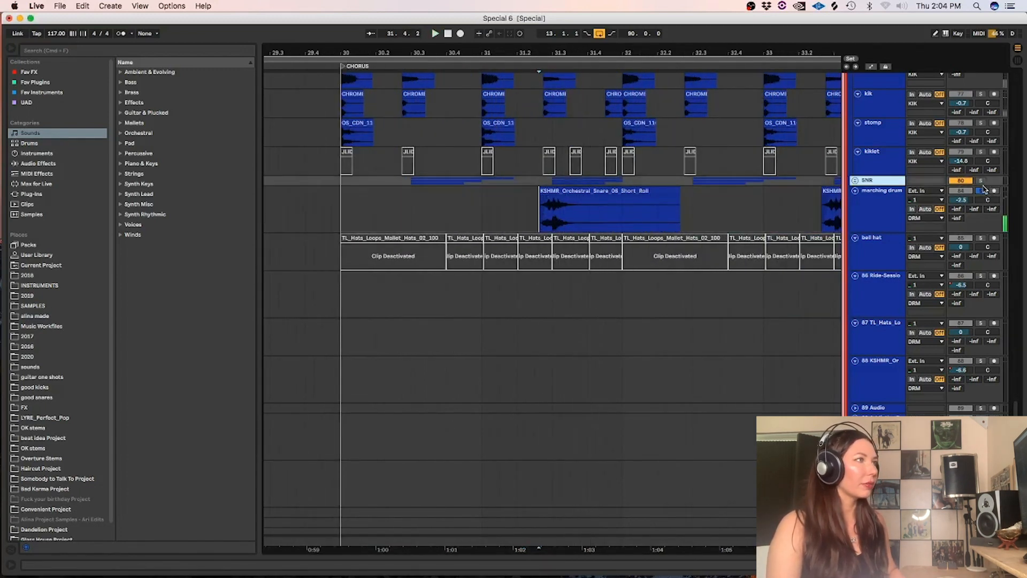
left_click(983, 191)
left_click(481, 203)
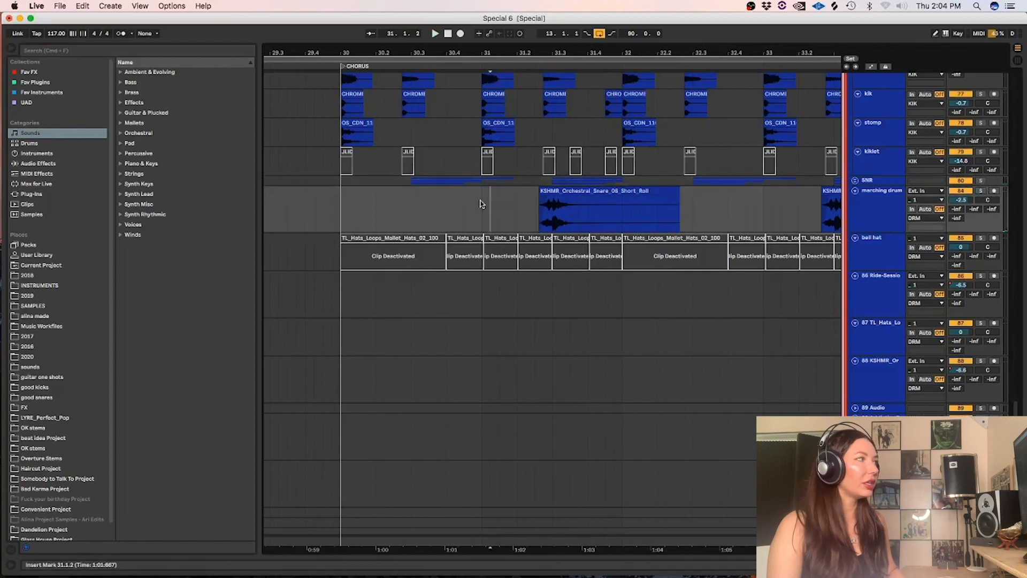
key("space")
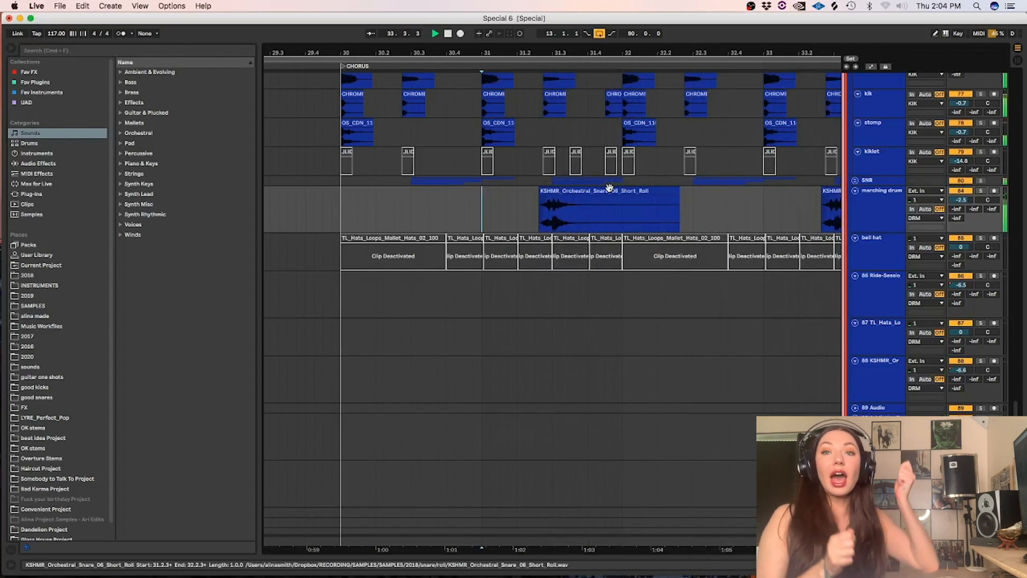
key("space")
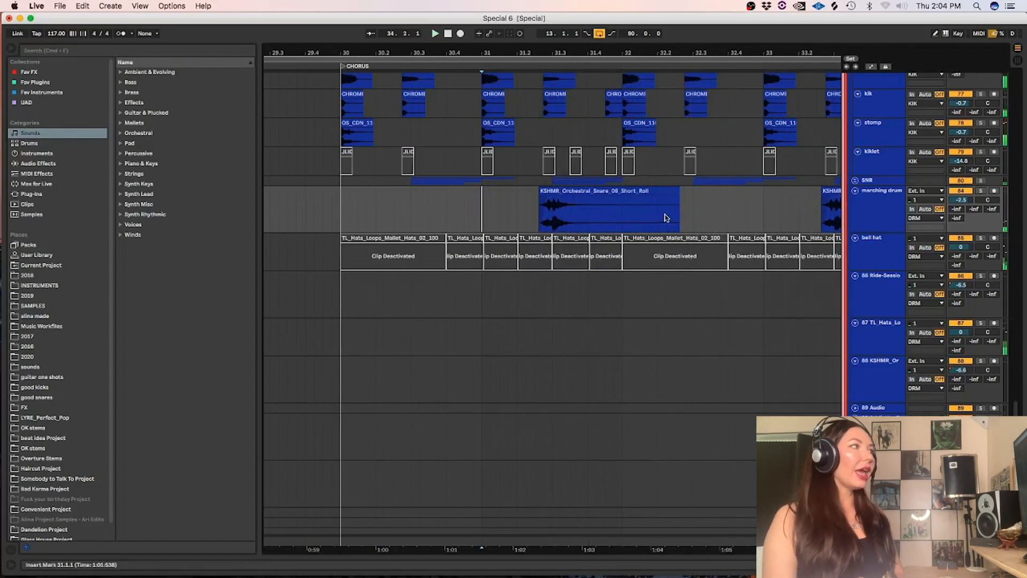
Set the arrangement's fixed grid to 1 Bar and place the insert marker at bar 34, where the active hat clips start.
left_click(746, 194)
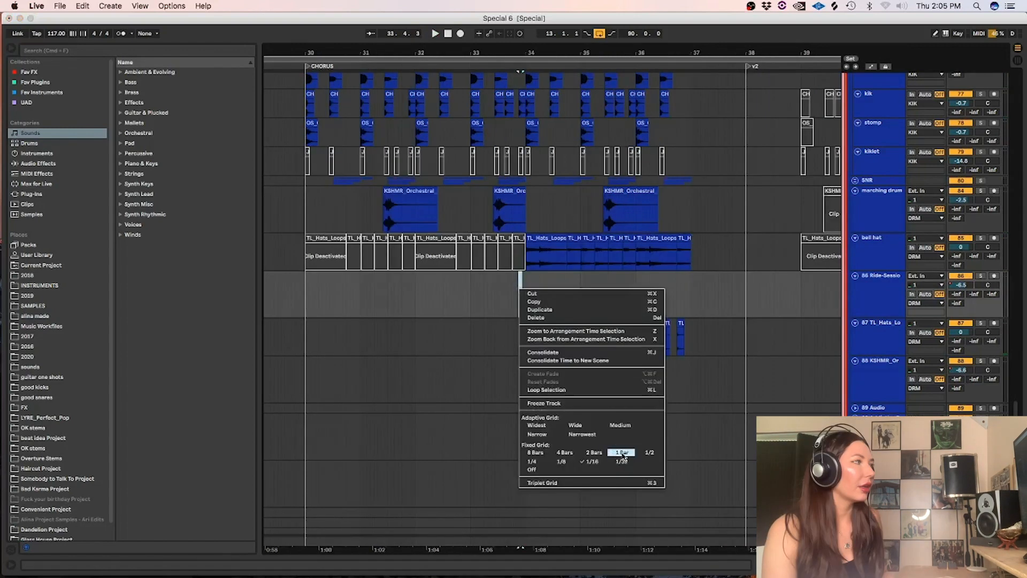
left_click(621, 452)
left_click(526, 293)
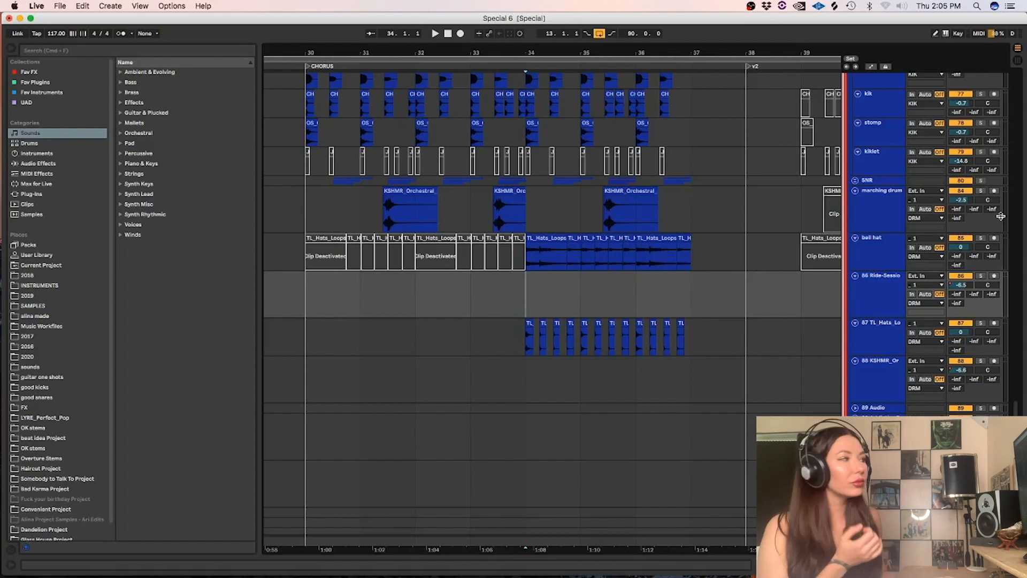
Solo the bell hat and TL_Hats tracks together and play them from bar 34.
left_click(980, 238)
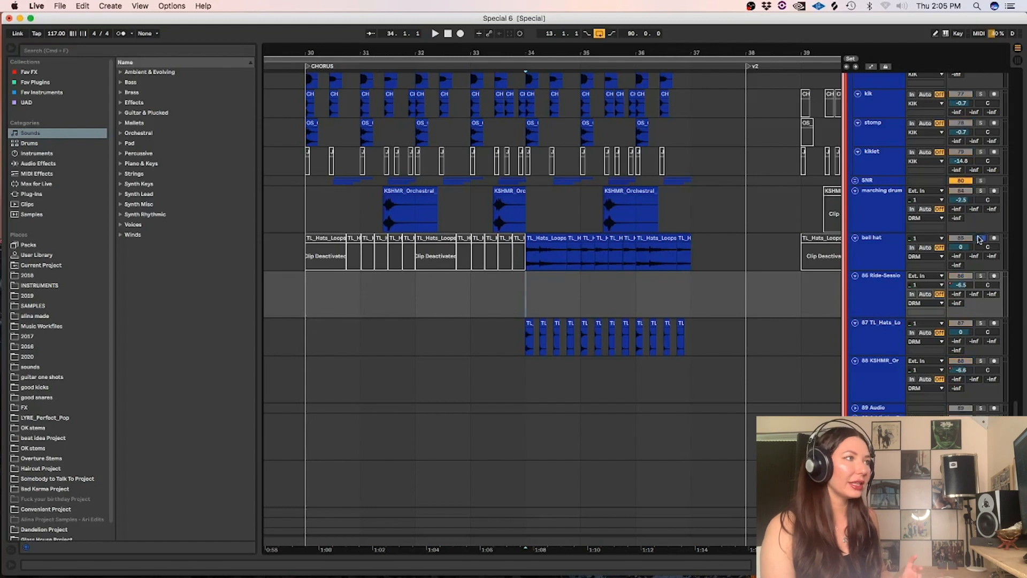
left_click(980, 324)
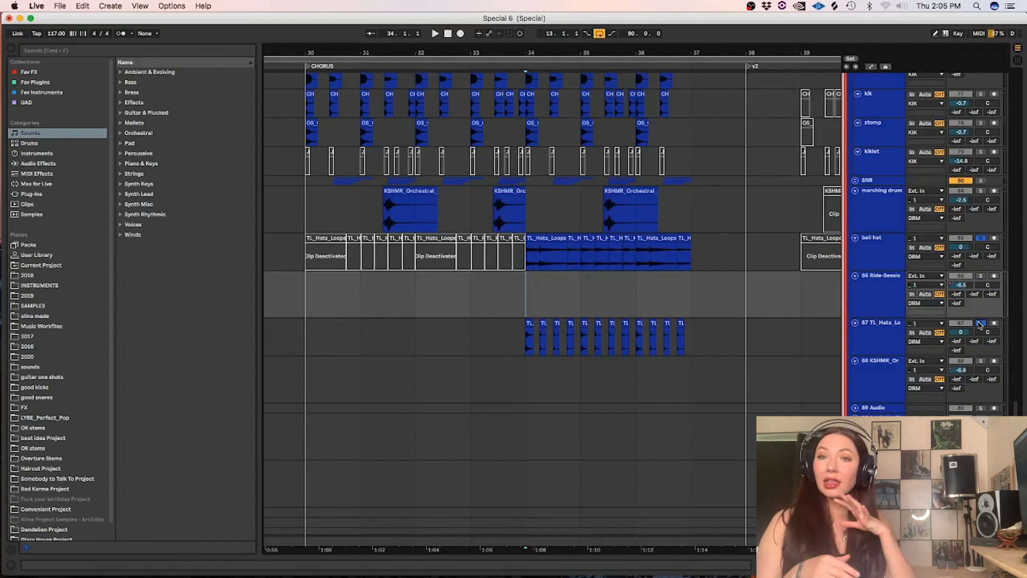
key("space")
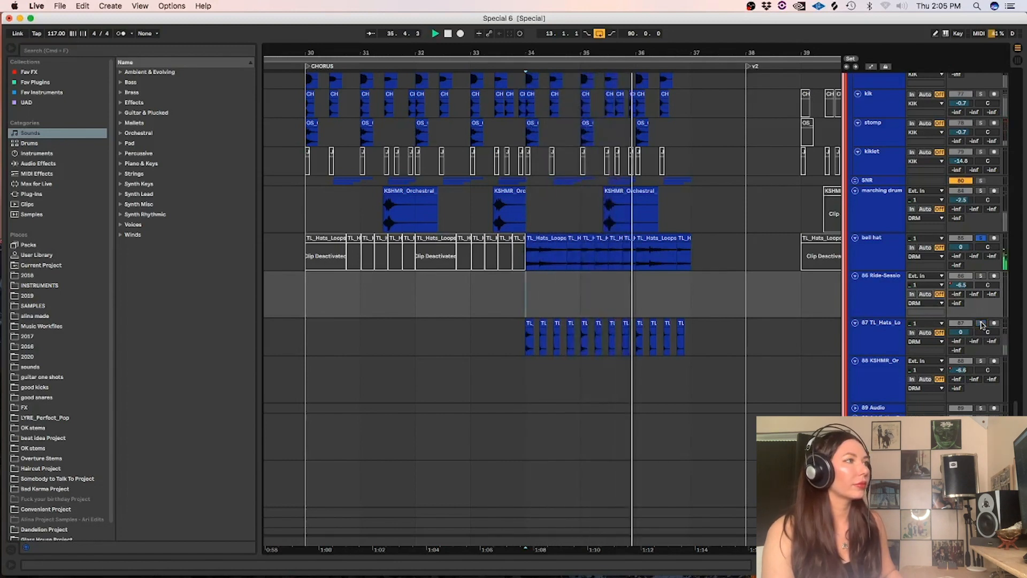
Show the bell hat track's effects, bypass PenCake2, UAD Neve 1073, Utility and Equalize, and play the dry clips from bar 34.
double_click(890, 253)
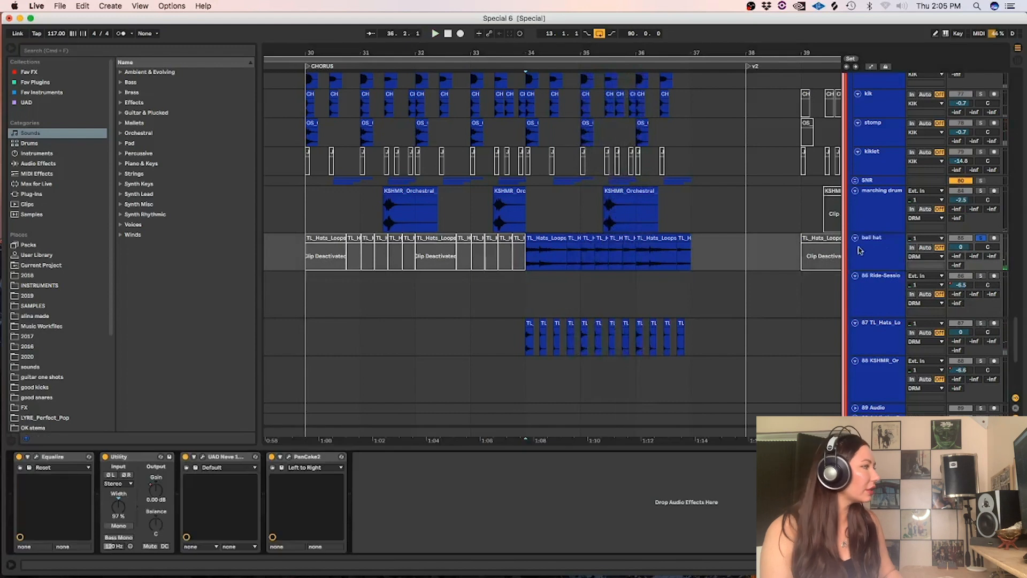
left_click(536, 239)
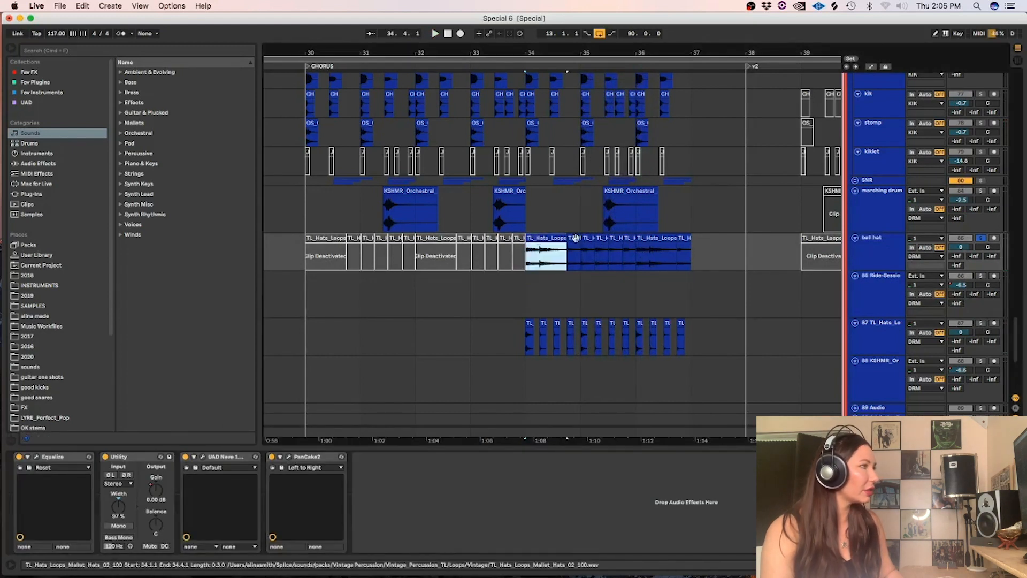
left_click(272, 457)
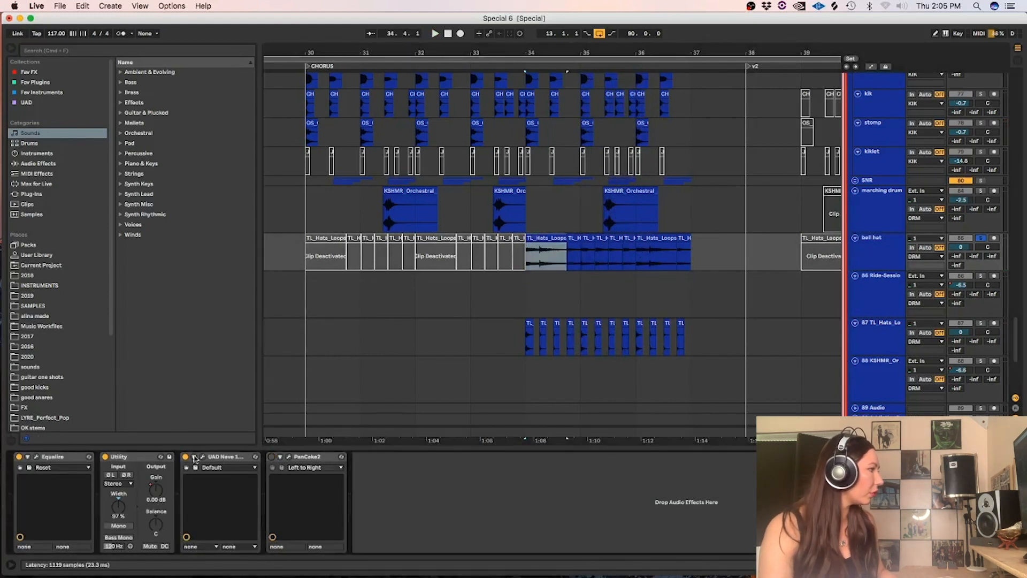
left_click(194, 456)
left_click(185, 456)
left_click(105, 456)
left_click(19, 457)
key("space")
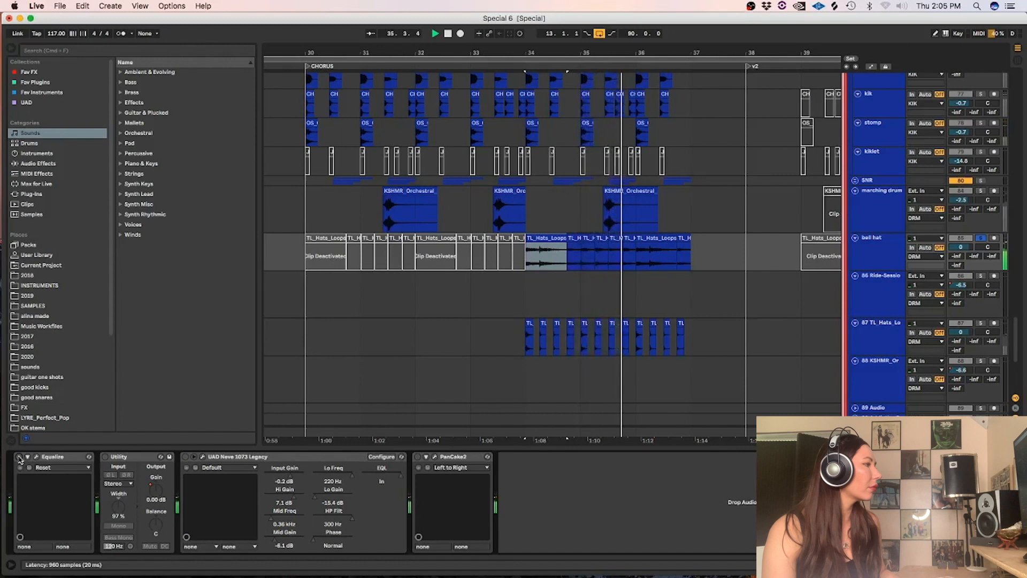
Re-enable Equalize, Utility, UAD Neve 1073 and PenCake2 one by one during playback to compare the bell hat sound, and stop.
left_click(19, 457)
left_click(104, 457)
left_click(105, 457)
left_click(186, 457)
left_click(417, 457)
key("space")
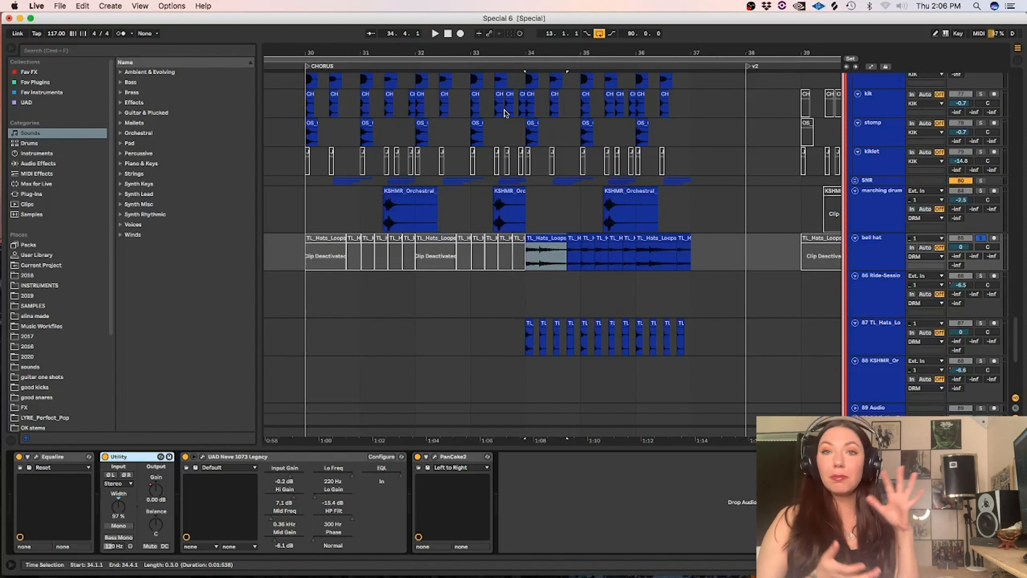
Play the soloed bell hat from bar 34 and unsolo it to hear it within the full mix.
key("space")
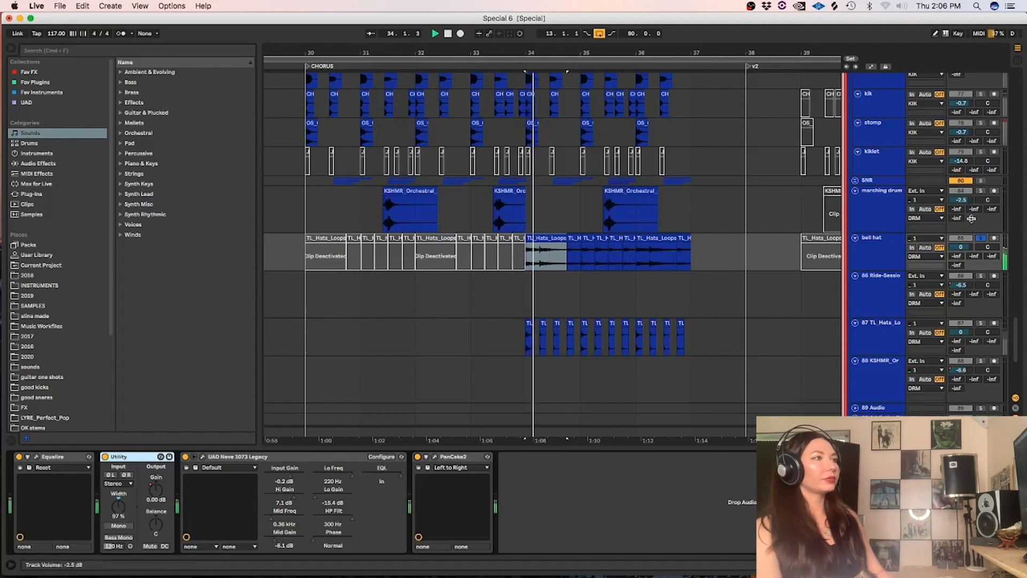
left_click(979, 238)
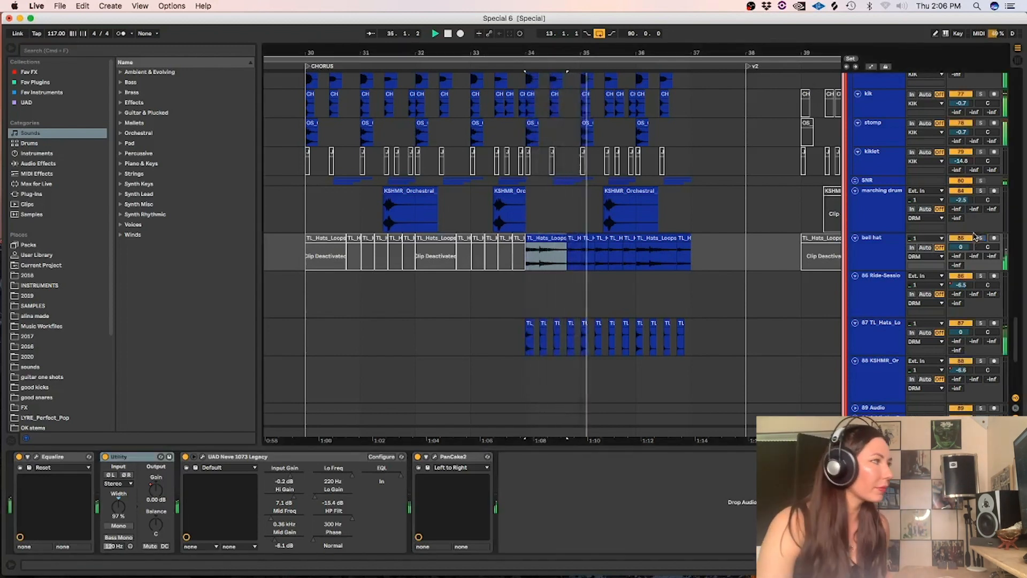
Play the chorus from bar 30 while adding the piano, twinky piano and plucky tracks to the solo, stop, and select the piano track.
scroll(511, 273, "up", 15)
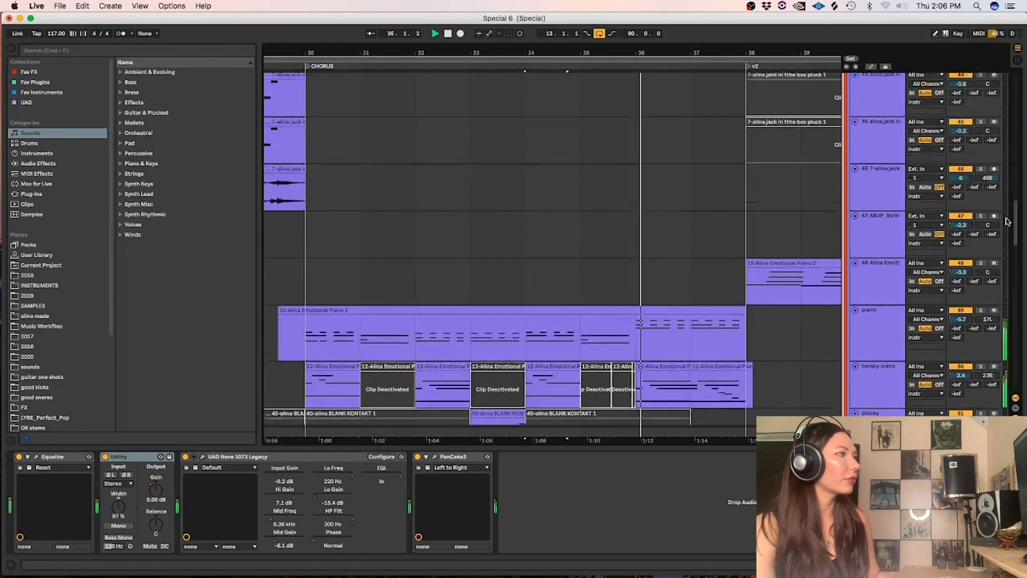
left_click(303, 255)
left_click(981, 226)
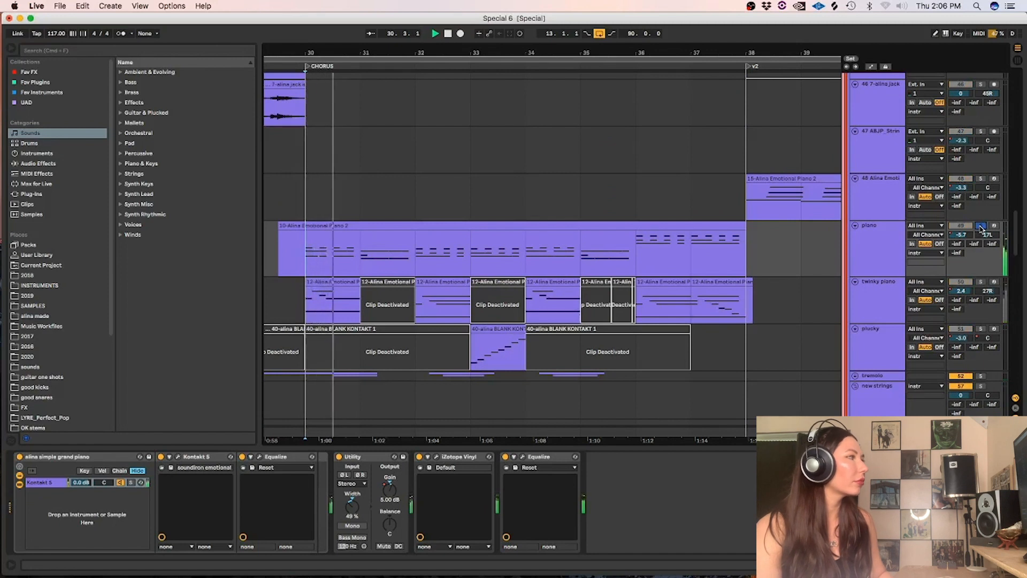
left_click(981, 282)
left_click(981, 328)
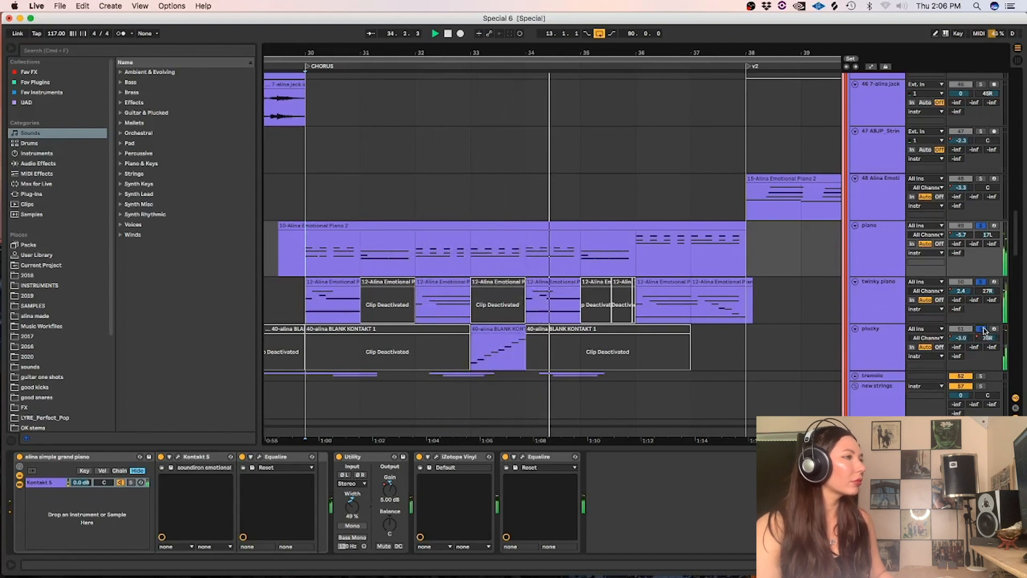
key("space")
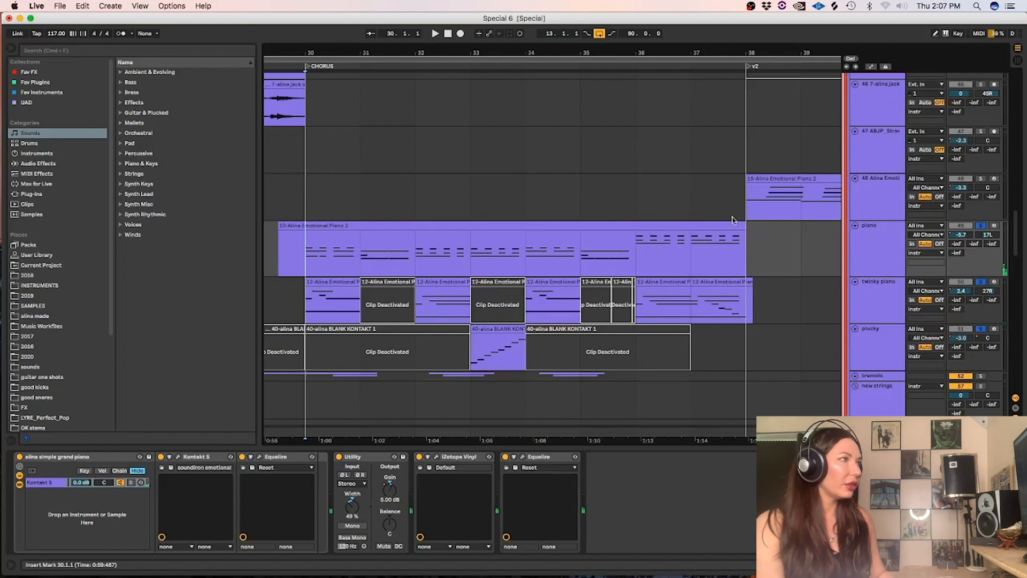
left_click(887, 249)
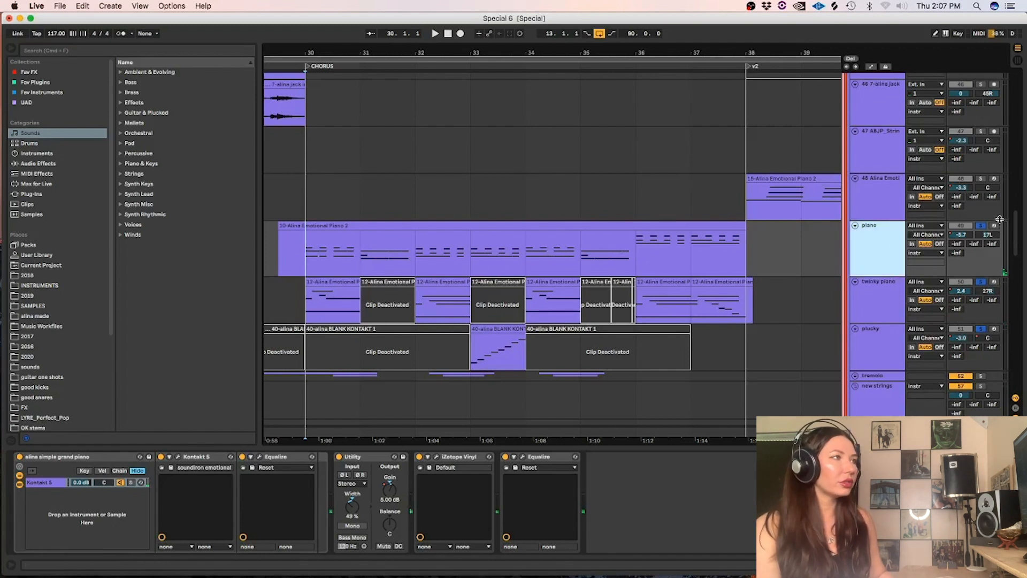
Play the soloed twinky piano from bar 30, show its device chain, and unsolo it.
left_click(307, 301)
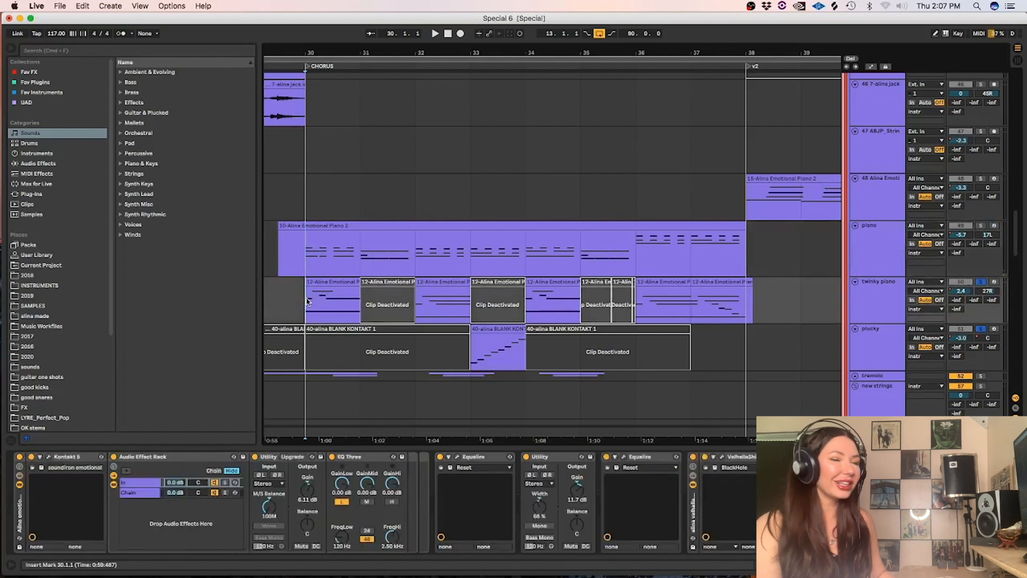
key("space")
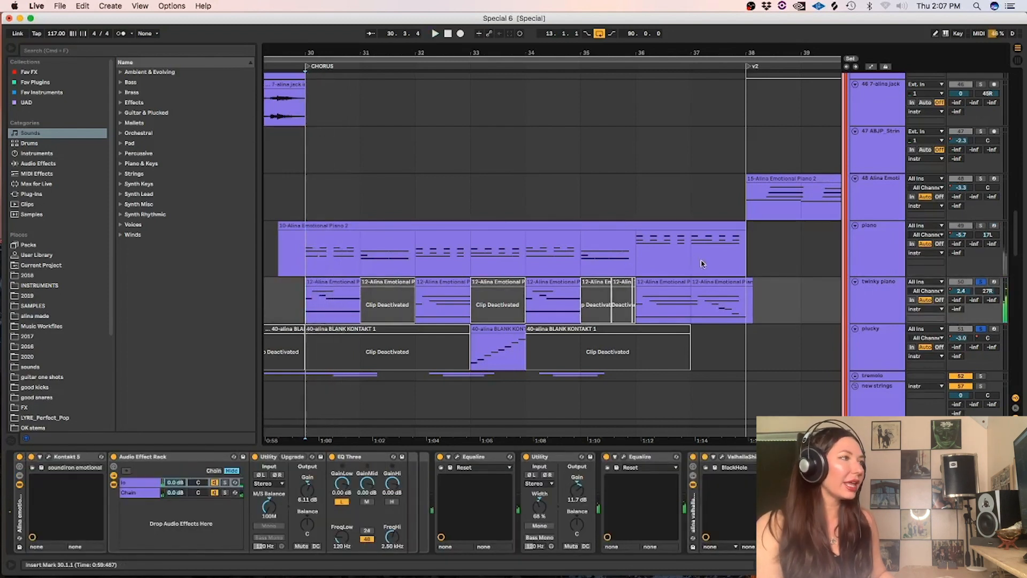
left_click(887, 290)
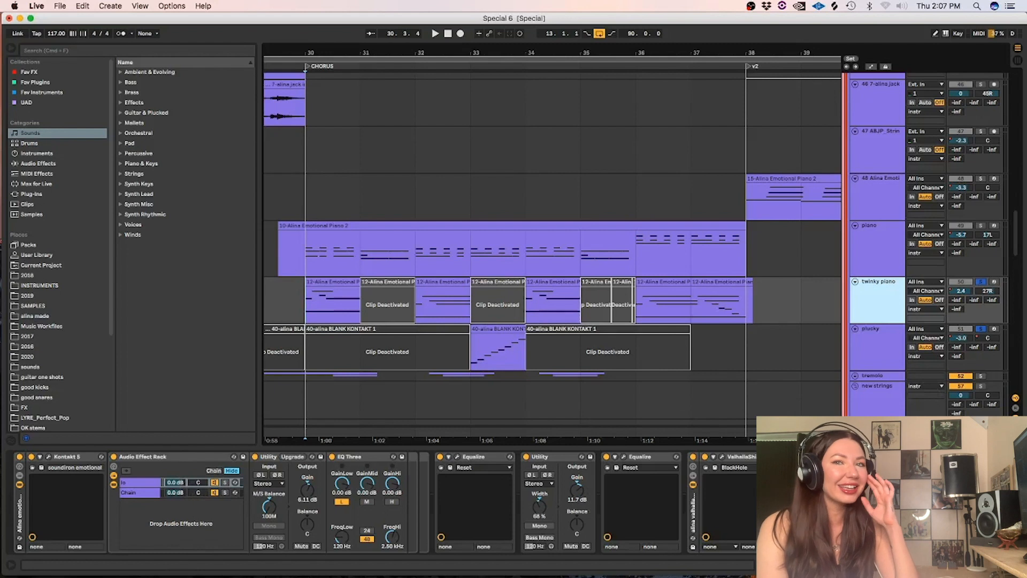
left_click(980, 281)
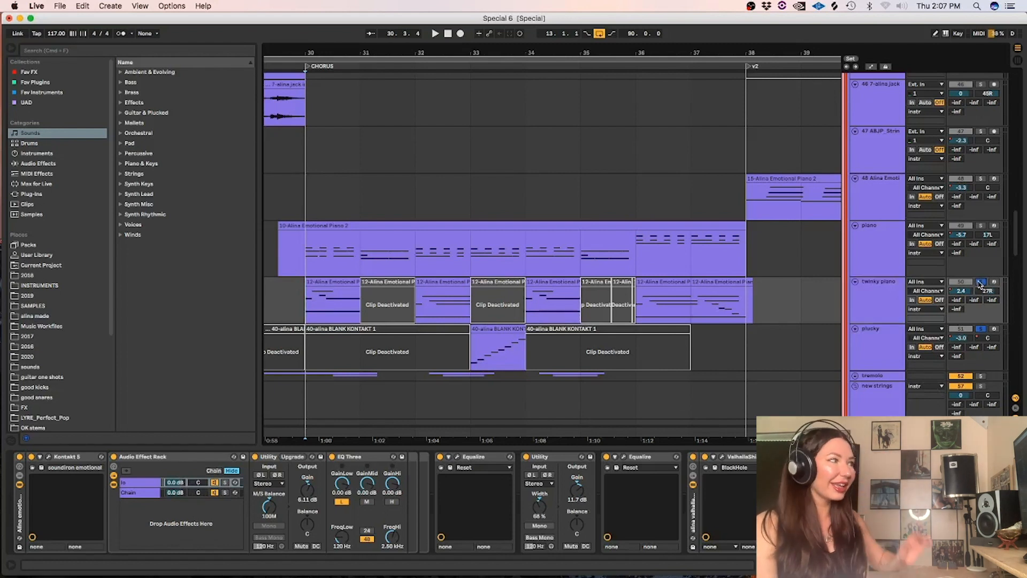
Solo the plucky track, play its active clip from bar 33, and show the track's devices.
left_click(982, 329)
left_click(982, 328)
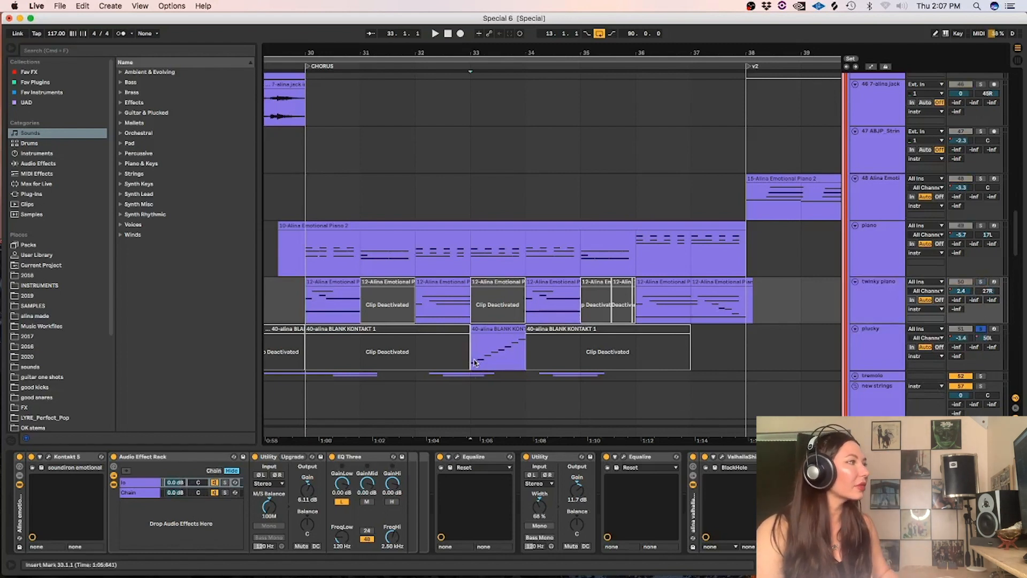
left_click(472, 368)
key("space")
left_click(877, 348)
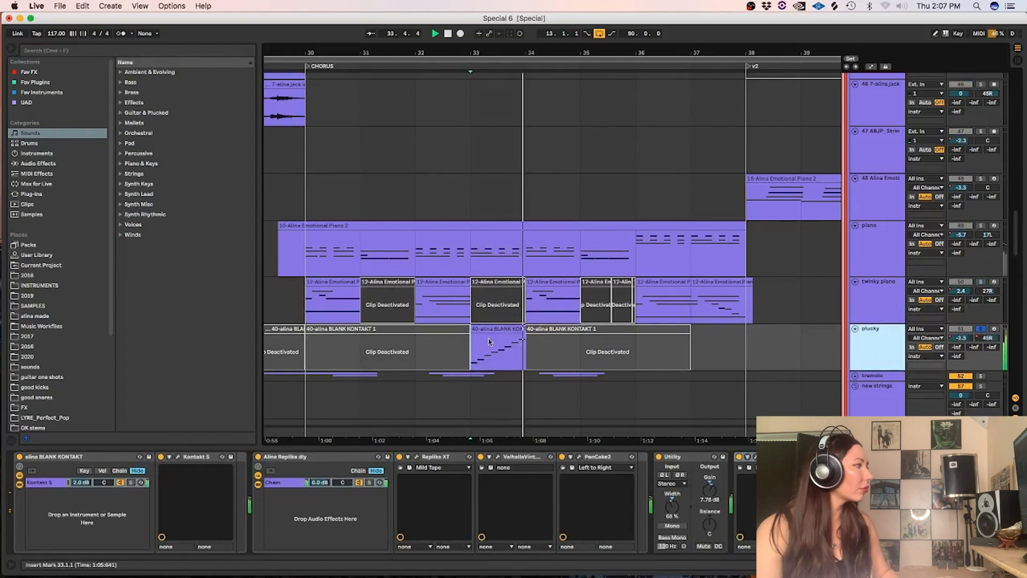
Show the plucky track's Kontakt instrument, close its window, and unsolo the track.
left_click(178, 458)
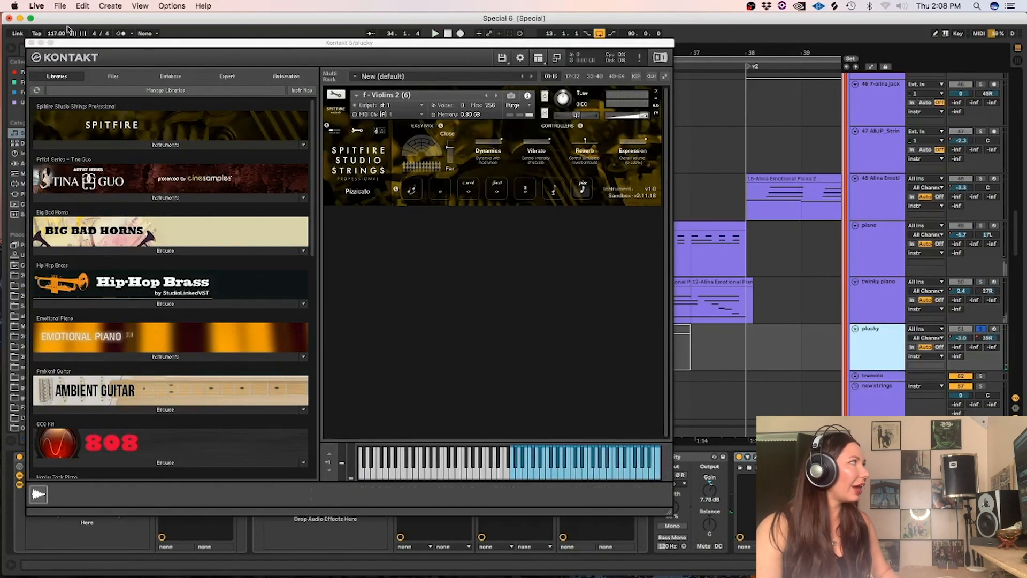
left_click(31, 42)
left_click(465, 345)
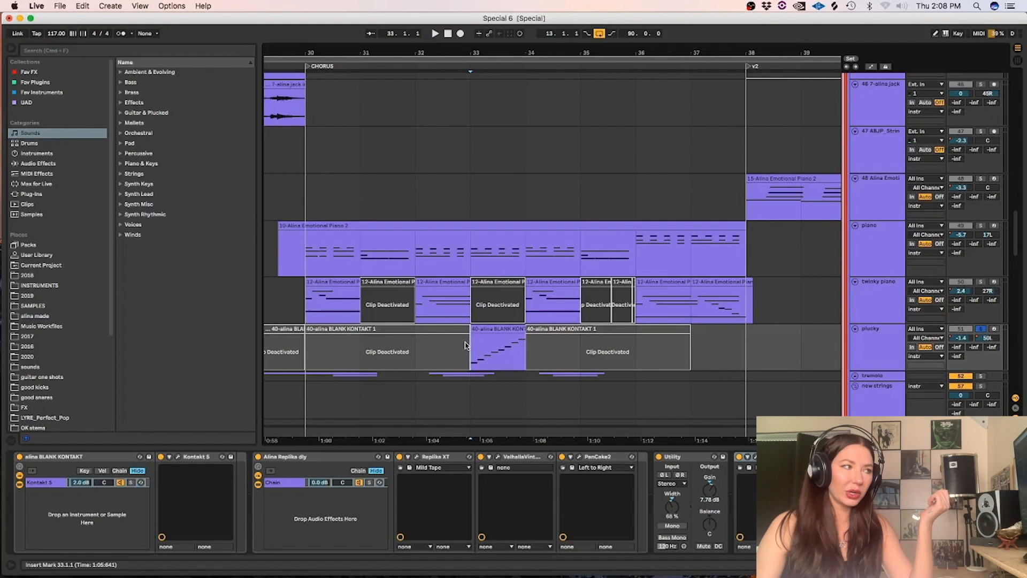
left_click(981, 328)
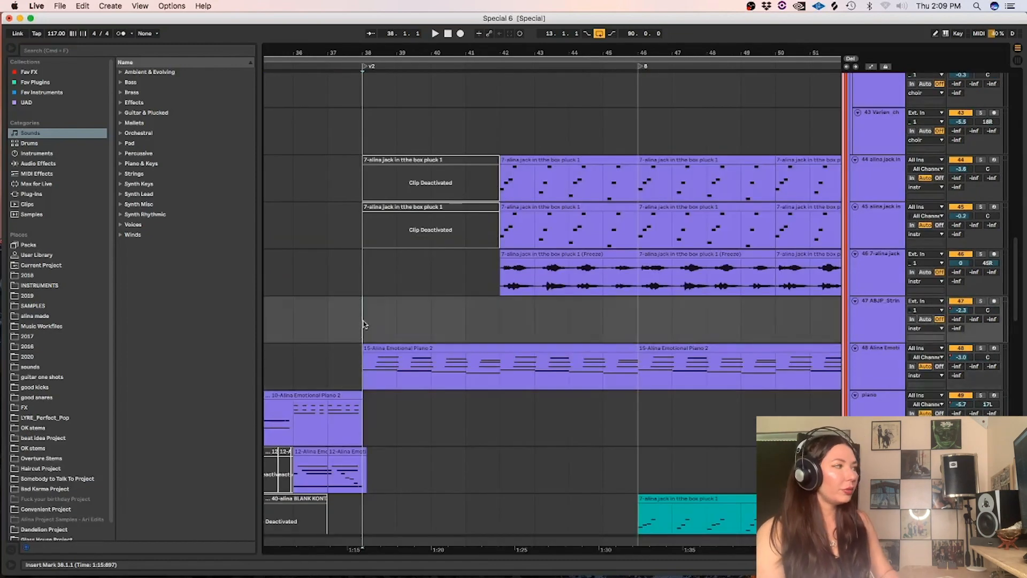
Play verse 2 from bar 38, solo the emotional piano on track 48, and move the playback start to bar 42.
key("space")
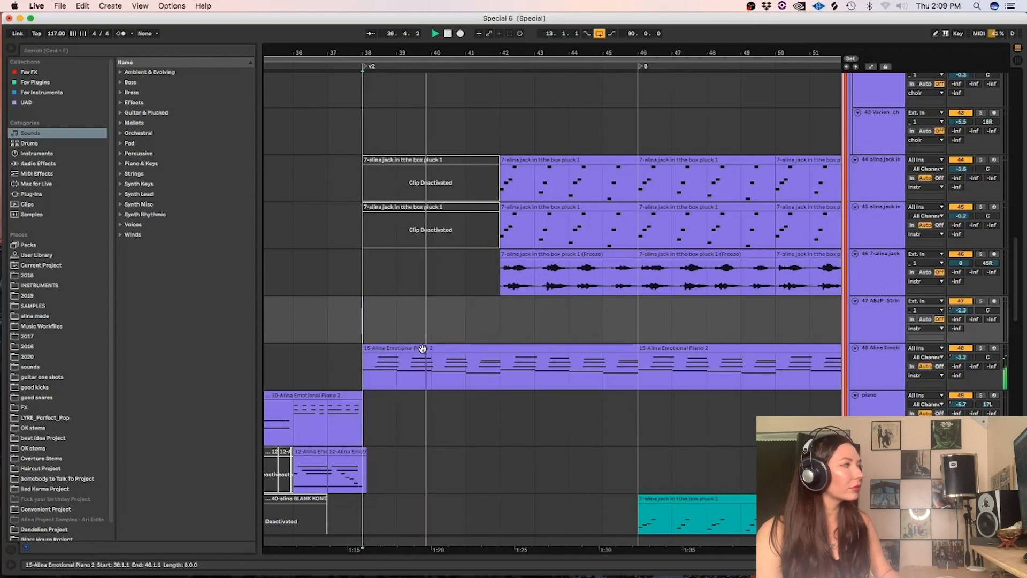
left_click(981, 347)
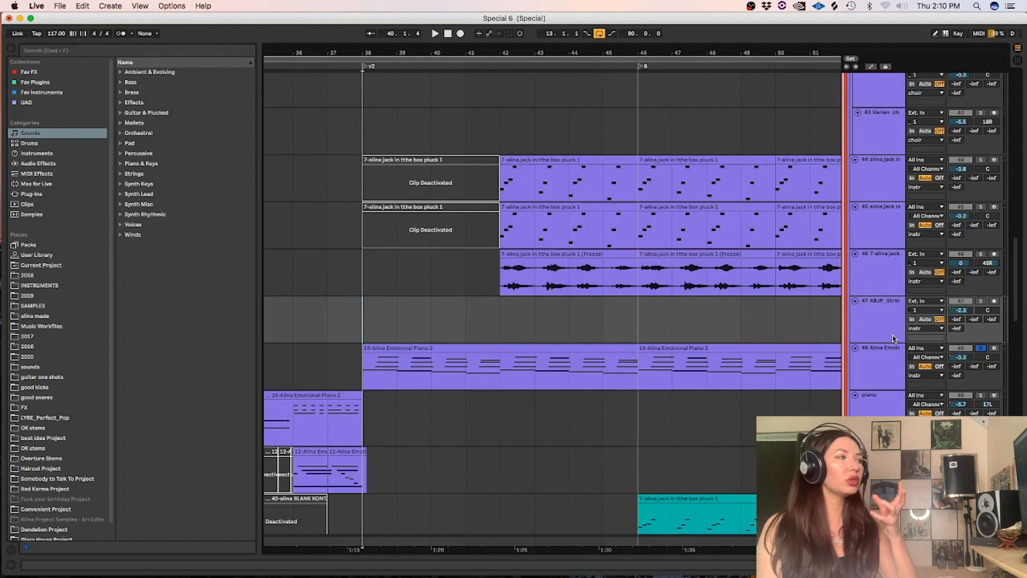
left_click(378, 321)
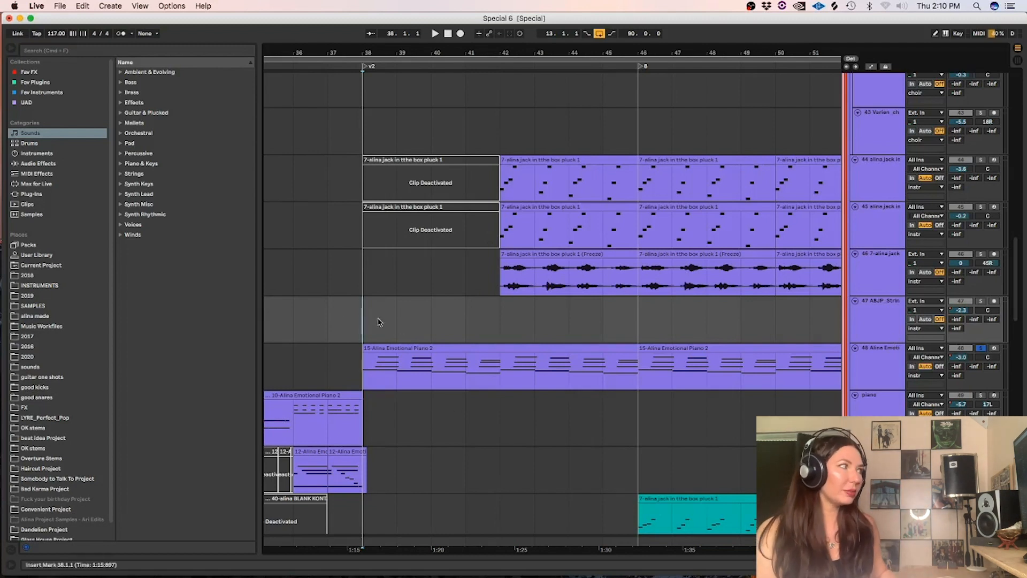
left_click(498, 320)
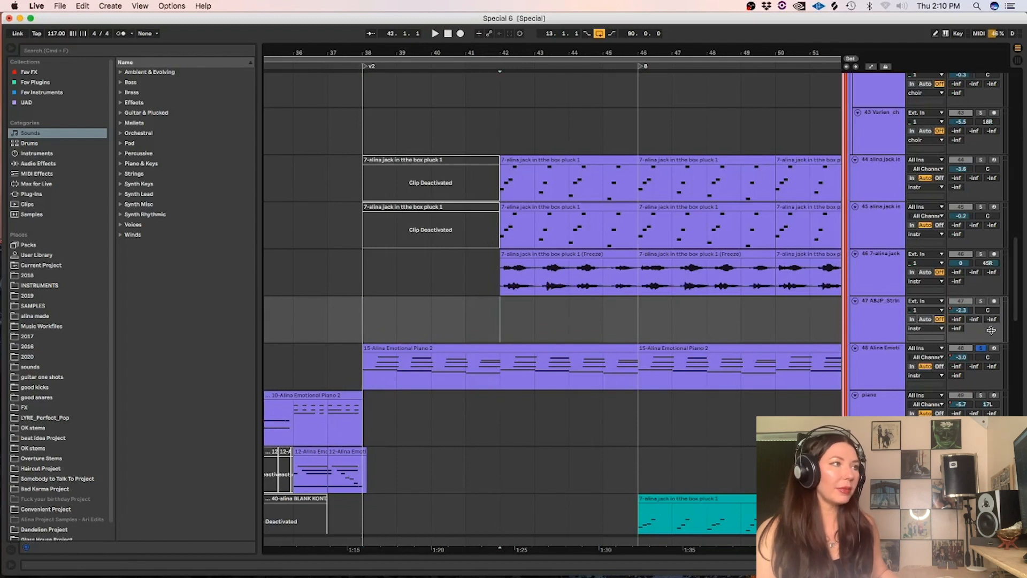
Solo the INSERT vocal track, play its clip just before bar 49, and show the track's effects.
left_click(493, 124)
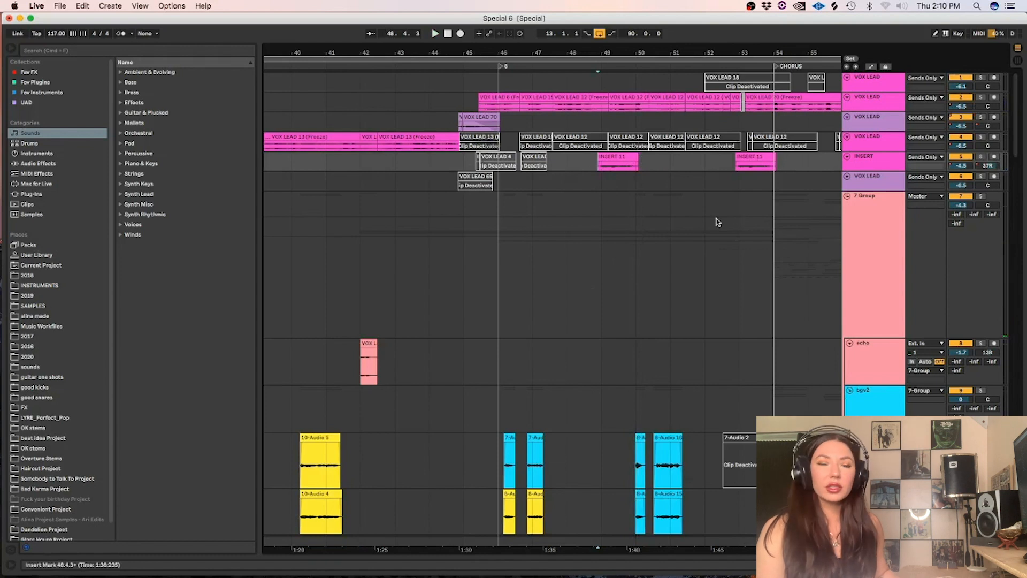
left_click(982, 156)
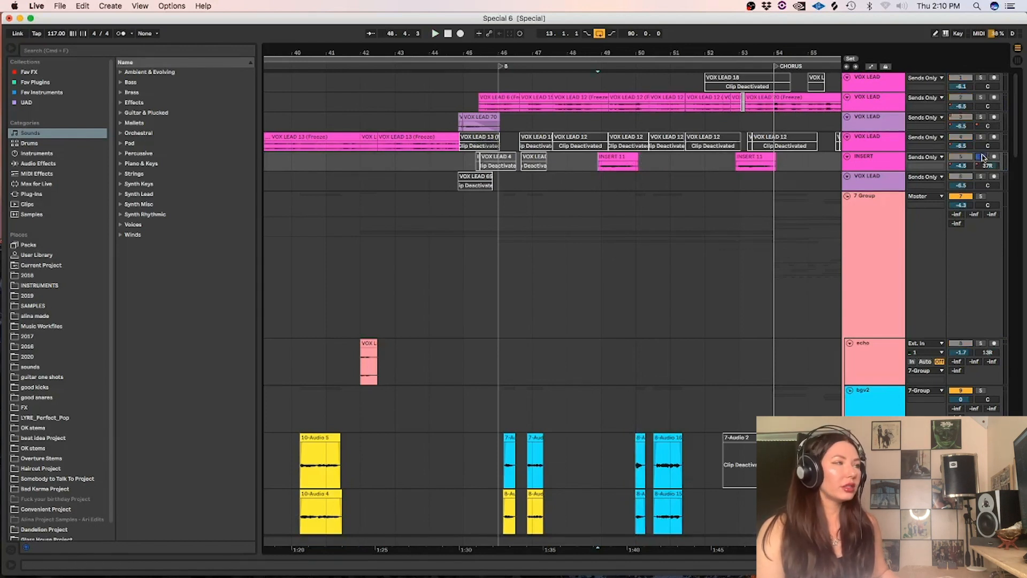
key("space")
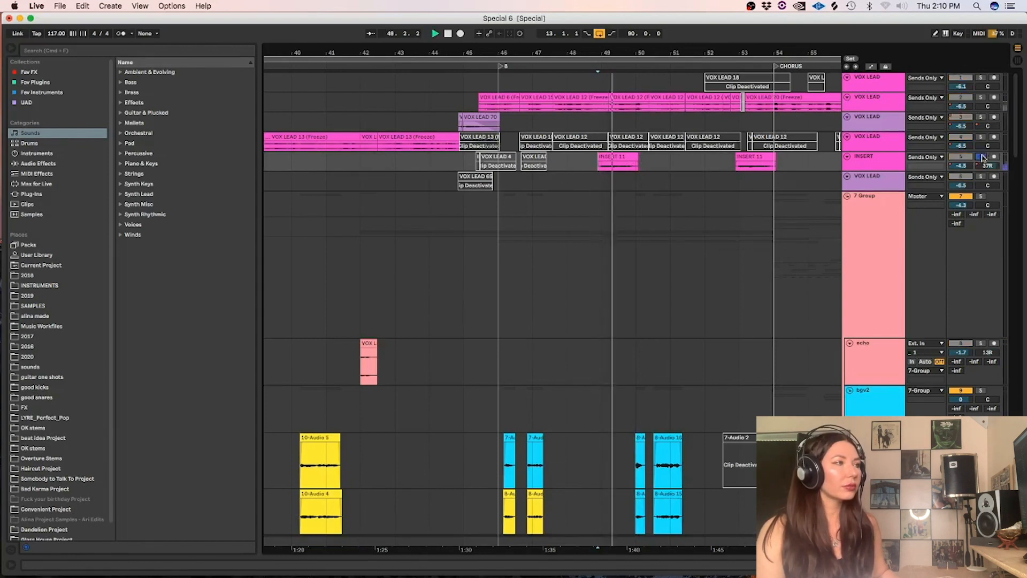
double_click(884, 166)
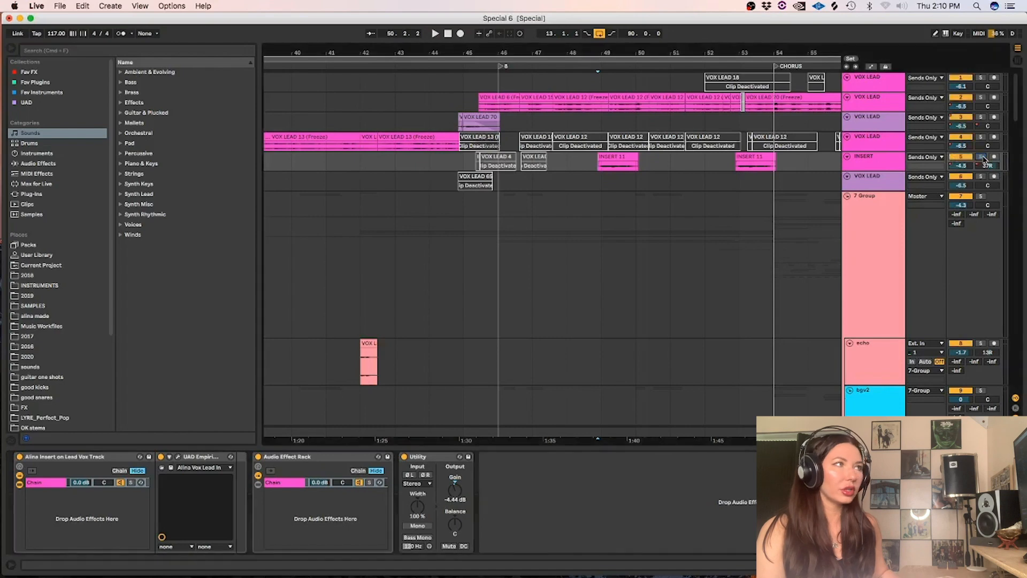
Solo the bgv2 group, play its background vocals from bar 46 and from the clips after bar 50, and unsolo it.
scroll(1017, 97, "down", 1)
scroll(1017, 97, "down", 10)
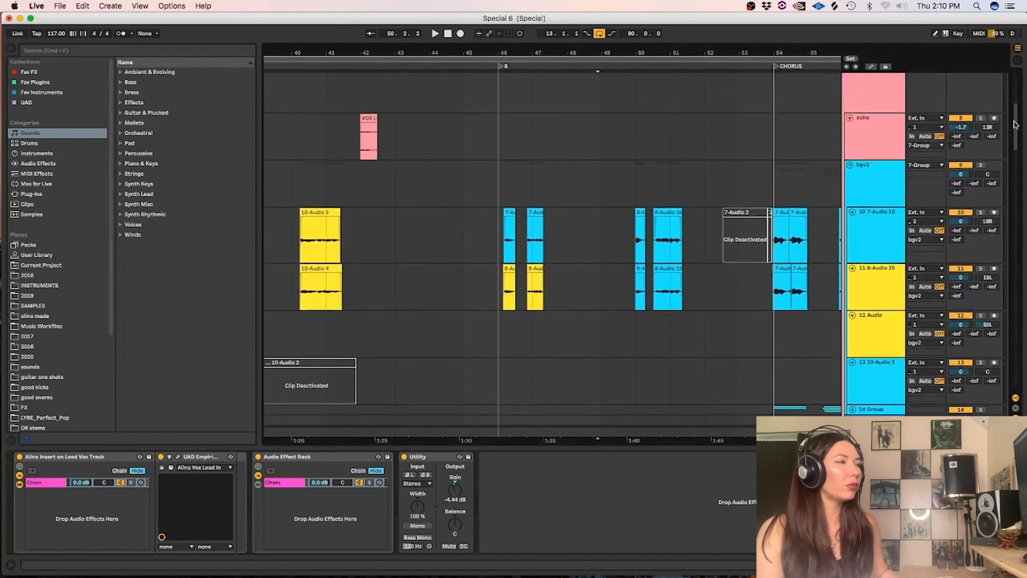
left_click(498, 235)
left_click(979, 170)
key("space")
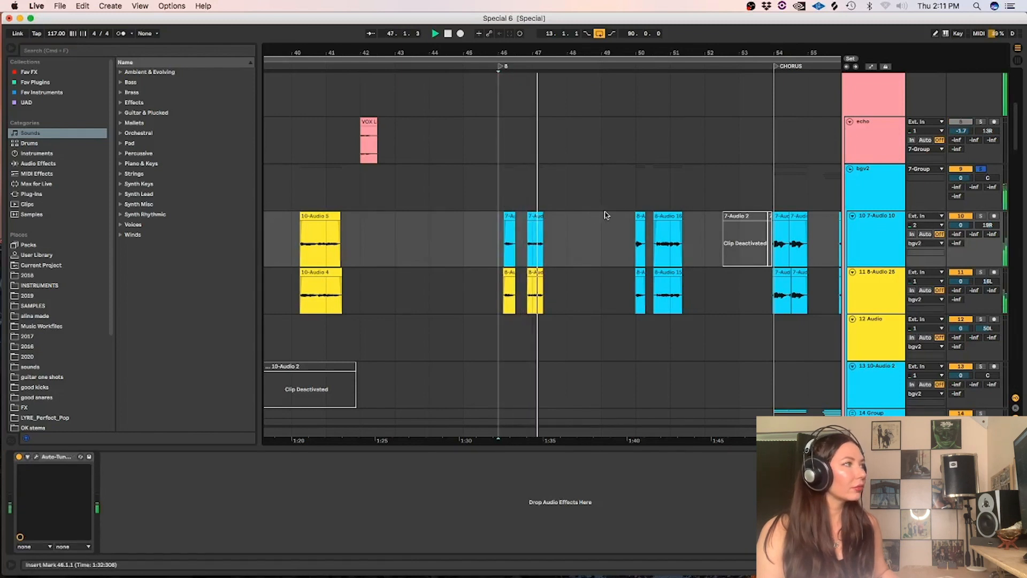
left_click(638, 234)
left_click(659, 236)
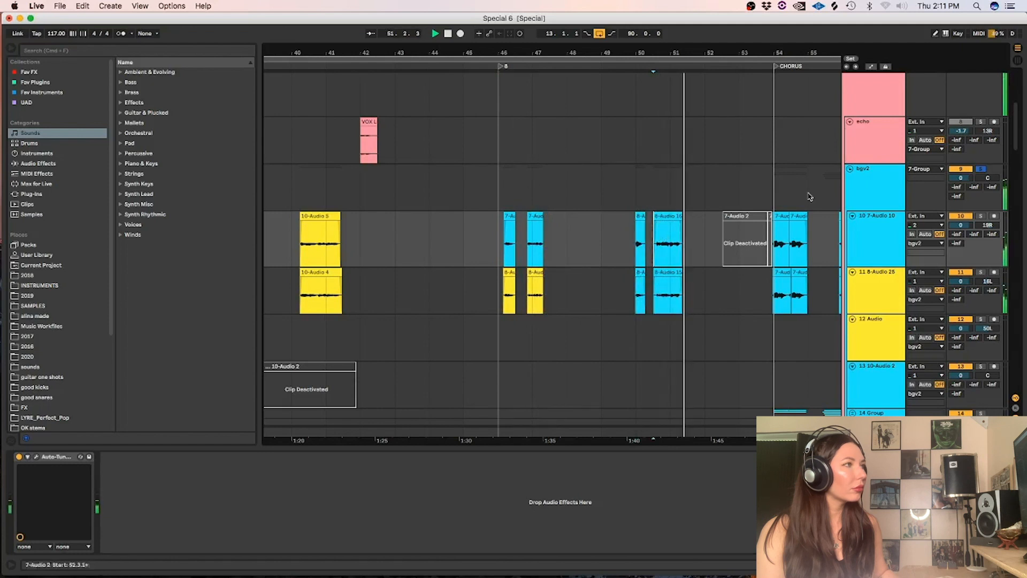
left_click(982, 170)
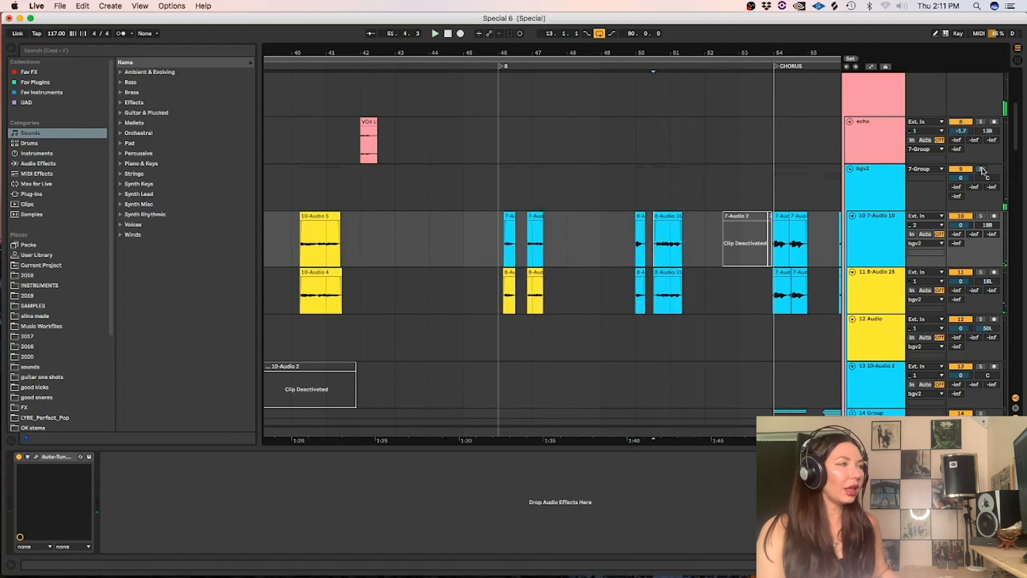
Show the bgv2 group's effects, fold the group, and play the full mix from bar 50.
left_click(878, 188)
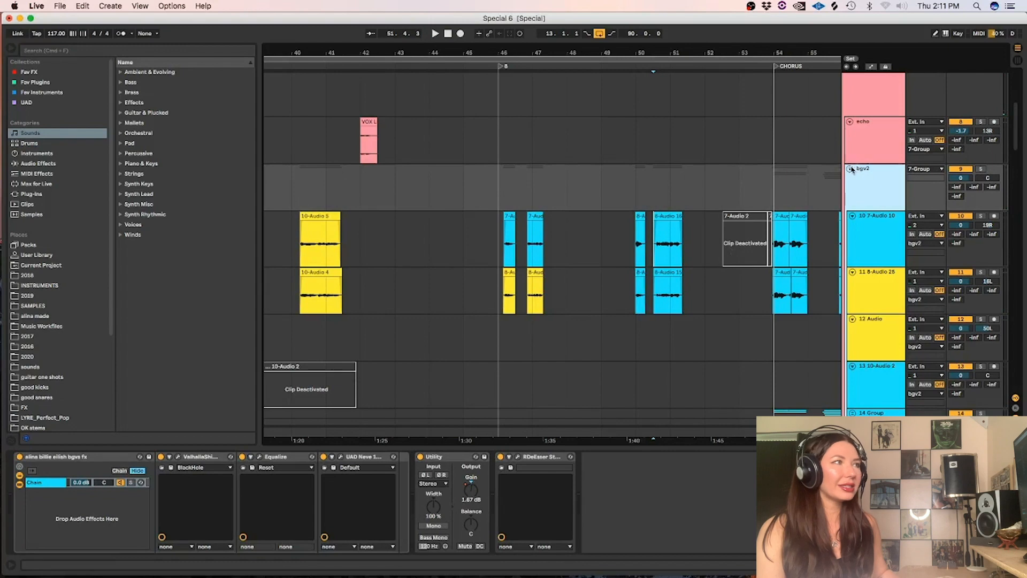
left_click(849, 169)
left_click(645, 144)
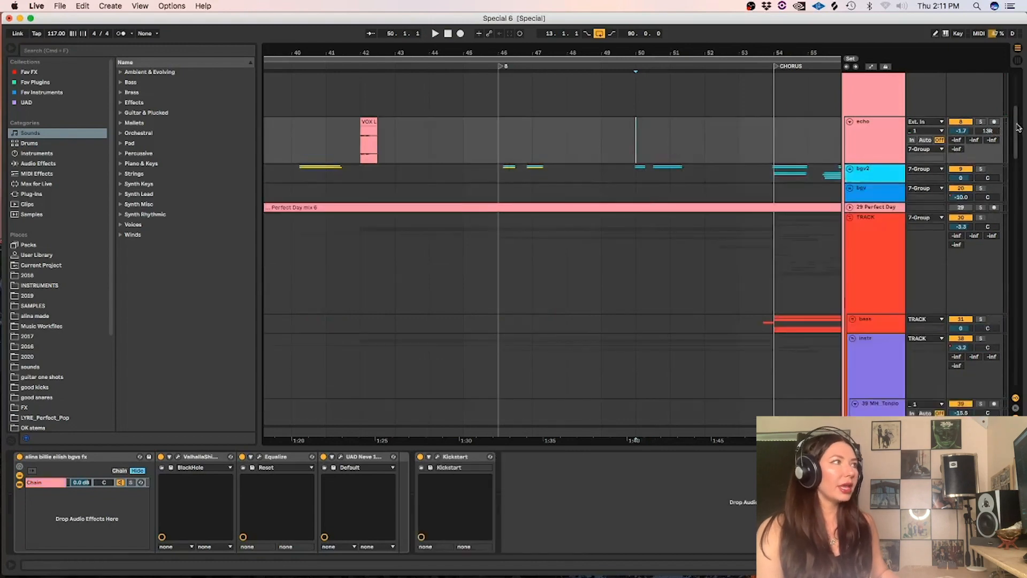
left_click_drag(1016, 124, 1013, 90)
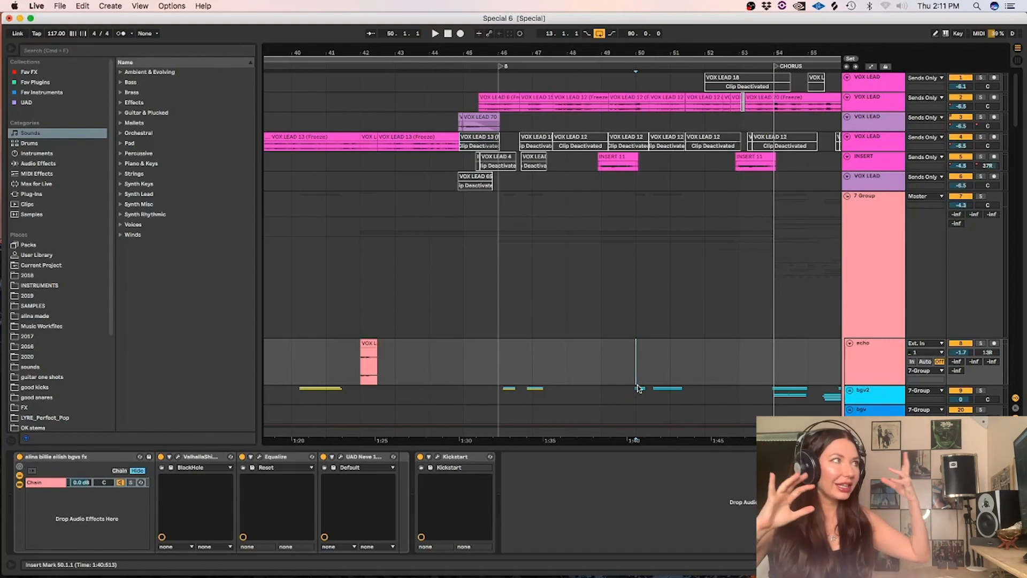
key("space")
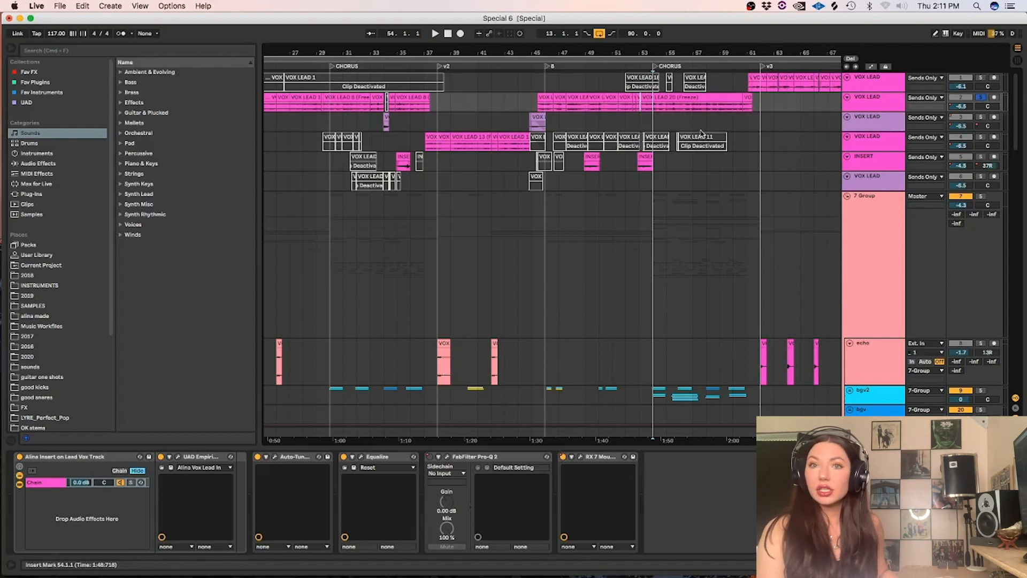
Play the soloed second VOX LEAD track from bar 30 and from bar 54 to compare the choruses, and unsolo it.
left_click(330, 111)
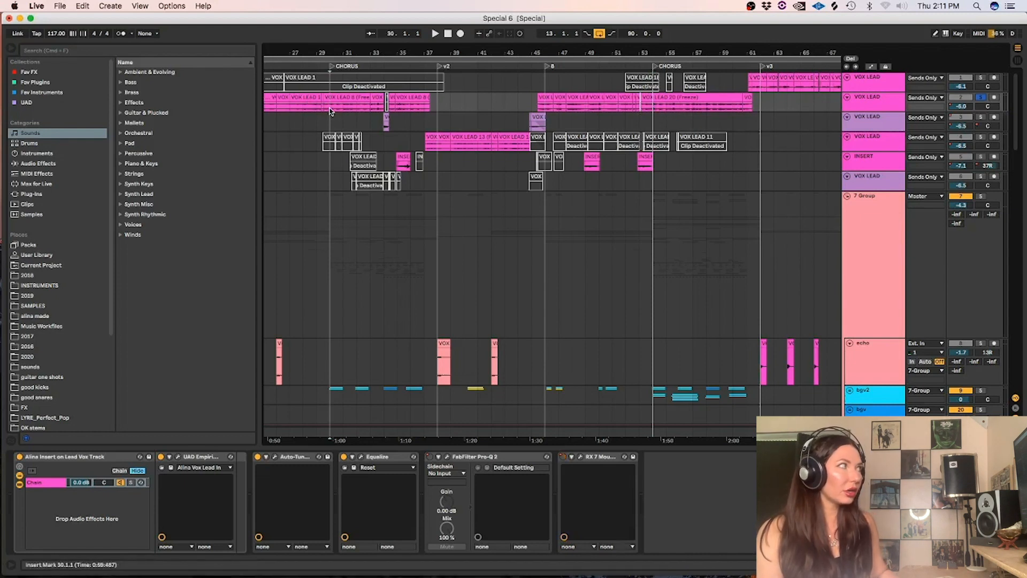
key("space")
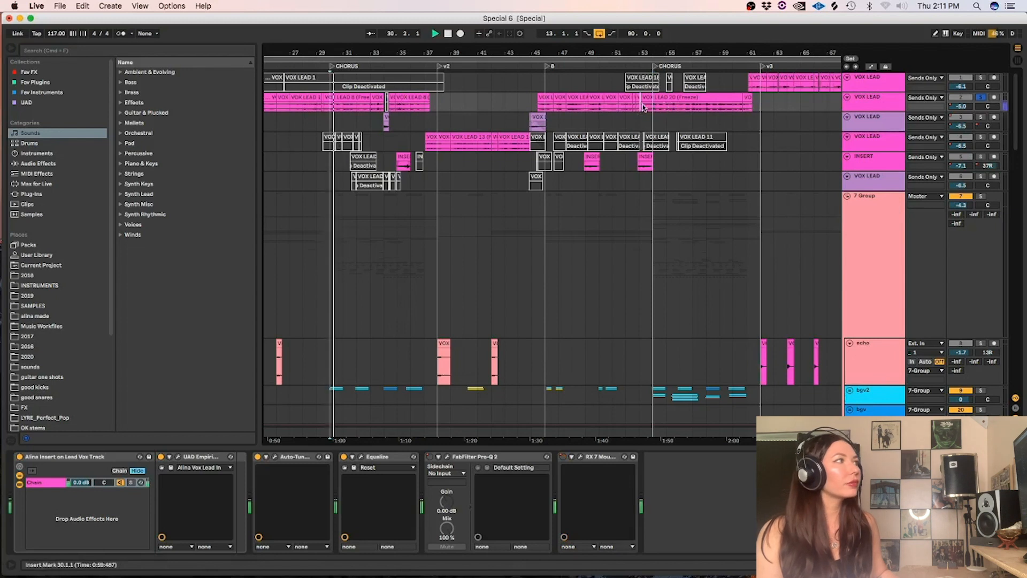
left_click(652, 111)
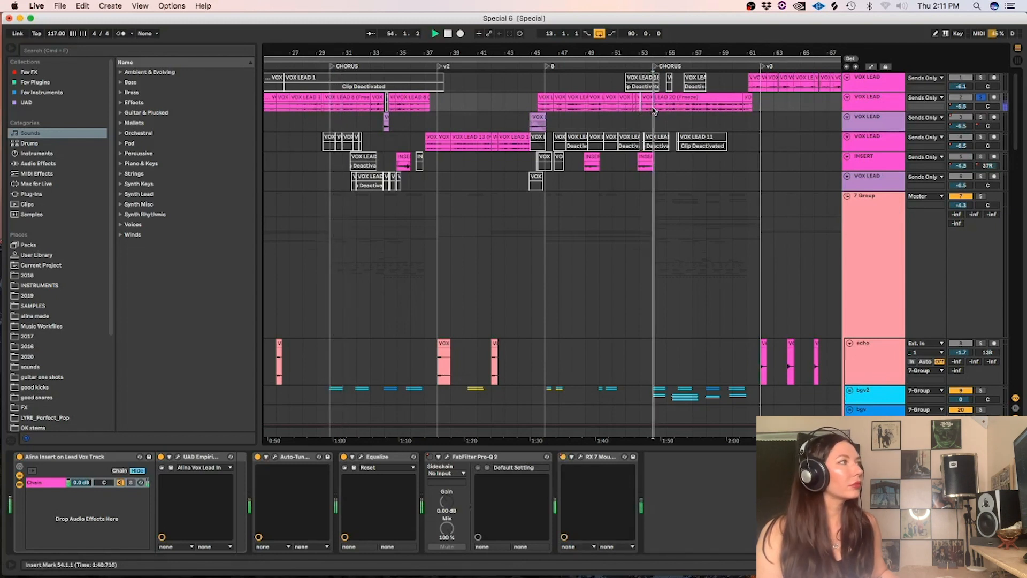
key("space")
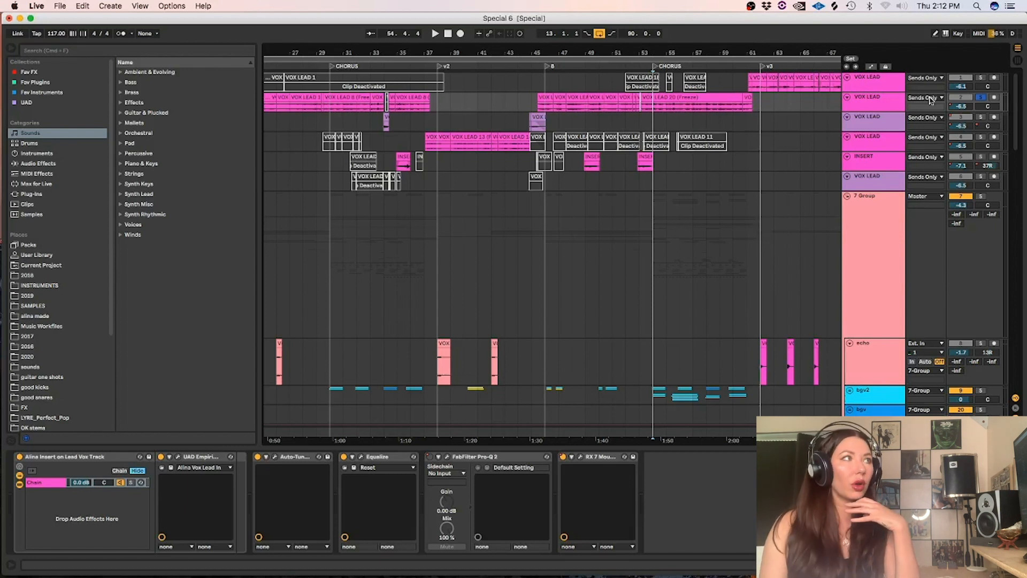
left_click(981, 98)
Play the soloed bgv2 group from bar 54 and from bar 30 to compare its chorus background vocals.
mouse_move(1018, 93)
left_mouse_down()
mouse_move(1009, 115)
mouse_move(1012, 91)
left_mouse_up()
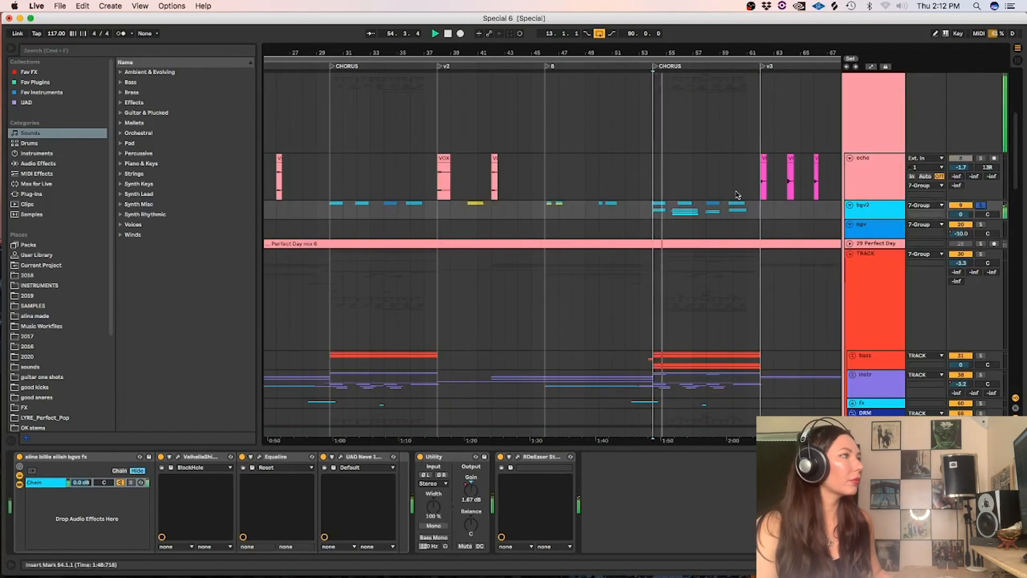
key("space")
left_click(329, 214)
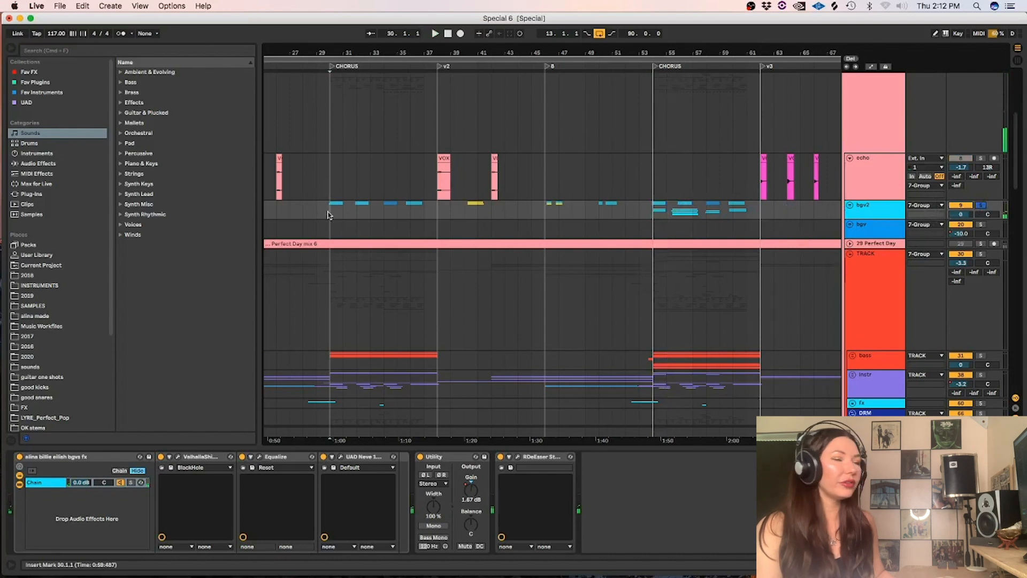
key("space")
key("space")
Play the extra bgv2 layers in the second chorus from bar 56, stop, and unsolo the group.
left_click(654, 213)
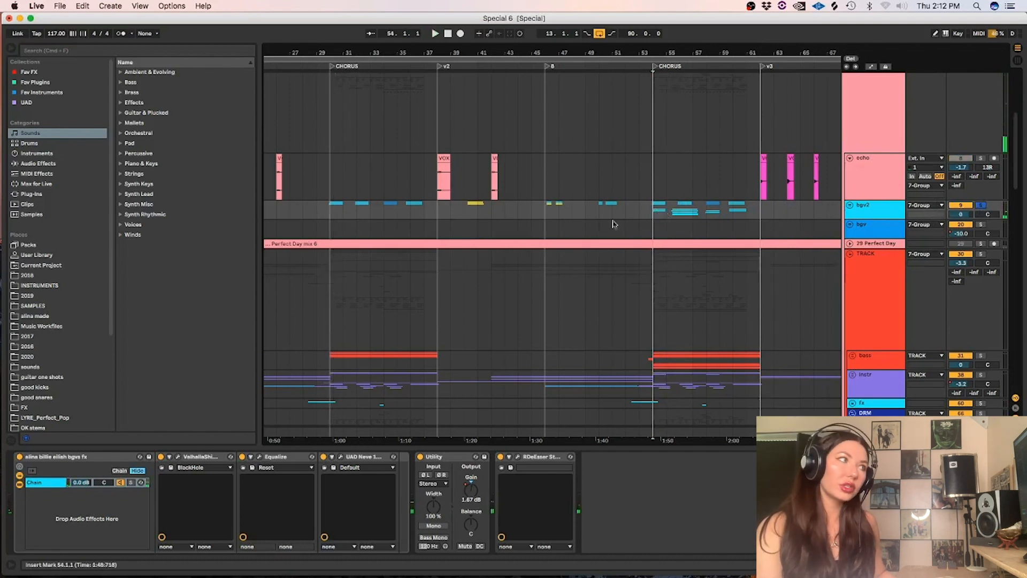
left_click(679, 208)
key("space")
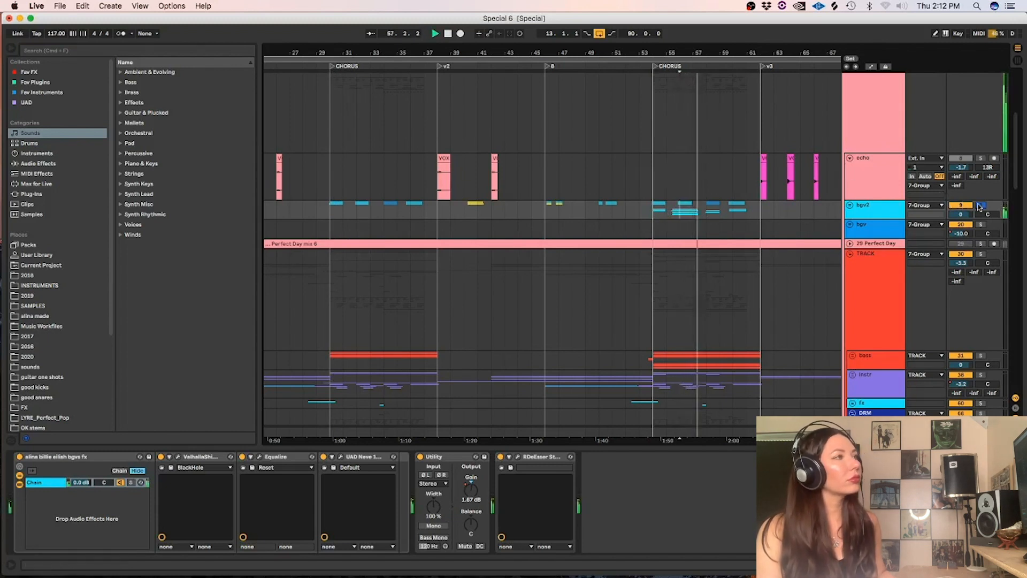
key("space")
left_click(688, 195)
left_click(981, 204)
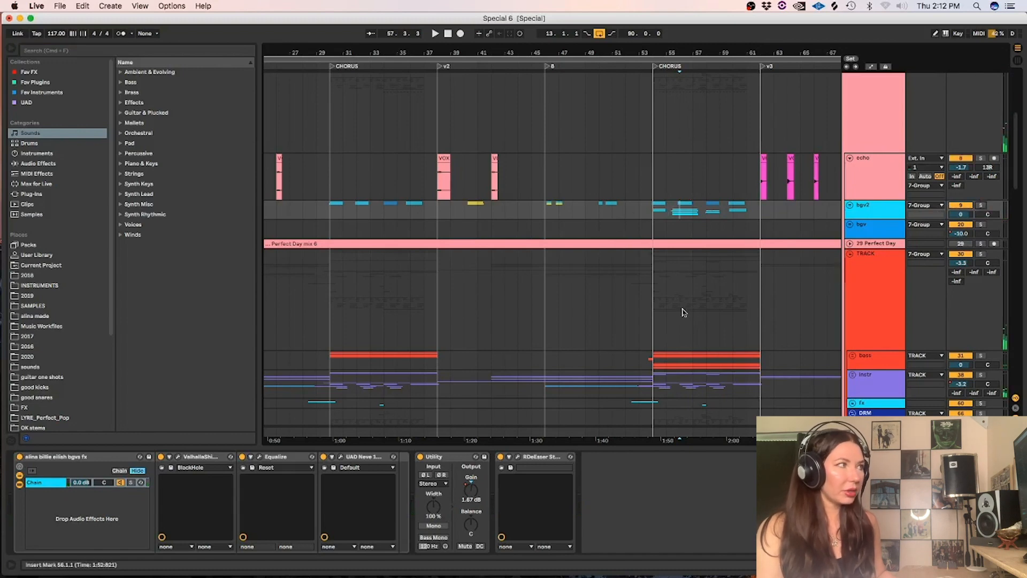
Unfold the bass group, play it soloed from bar 54 to hear the second chorus bass layers, and unsolo it.
left_click_drag(1015, 130, 1018, 163)
left_click(850, 201)
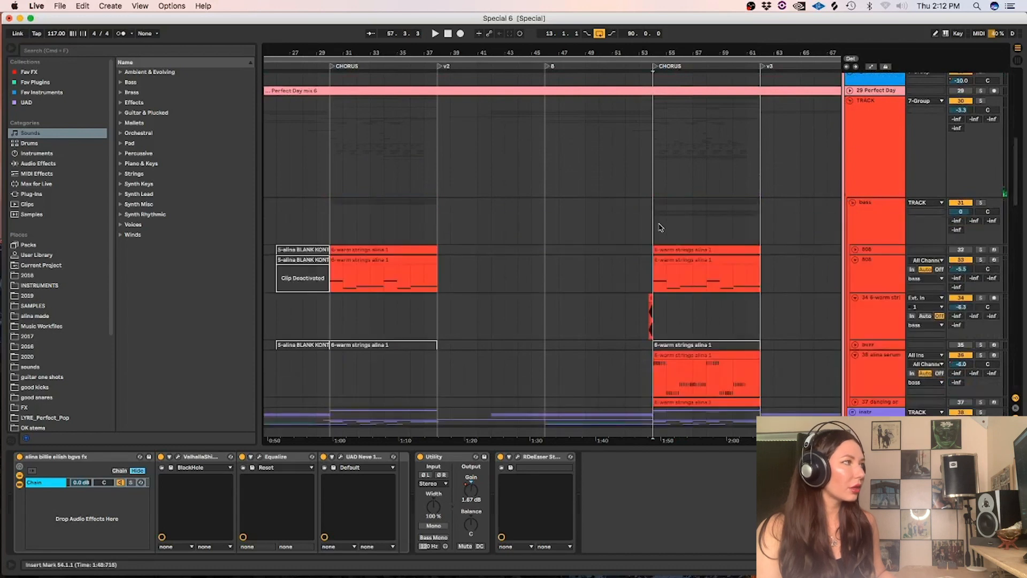
left_click(660, 225)
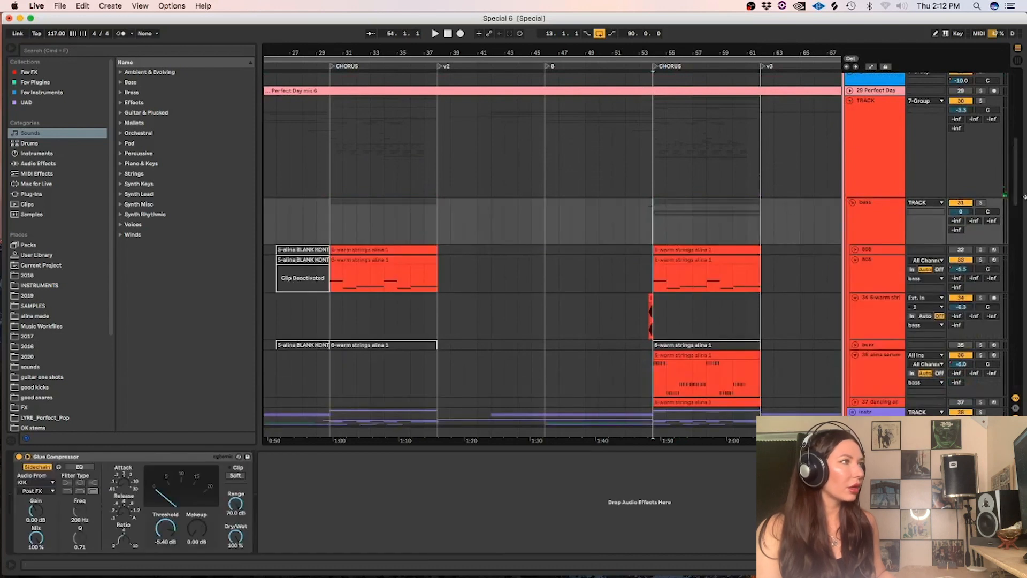
left_click(982, 203)
key("space")
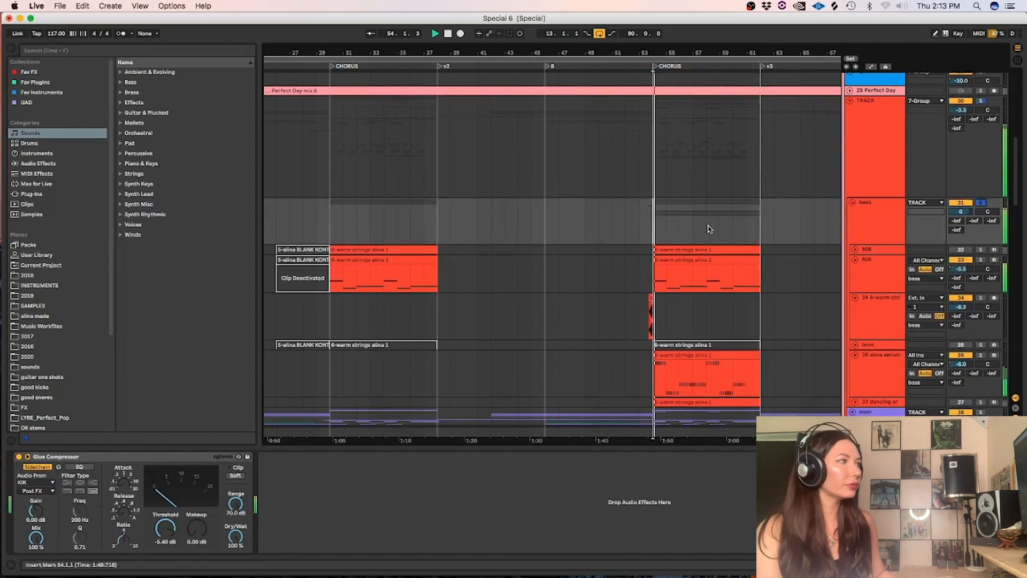
key("plus")
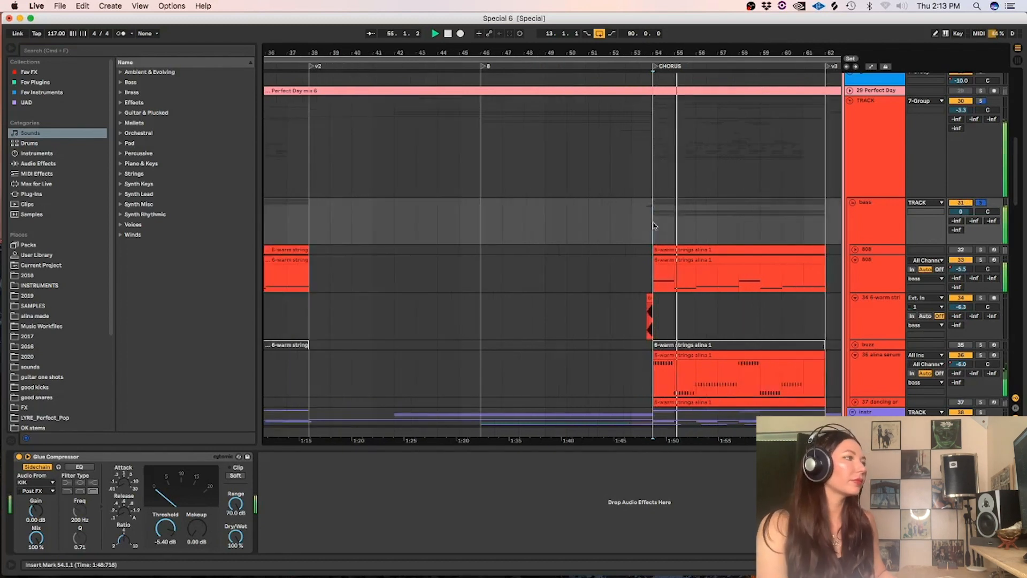
left_click_drag(699, 437, 562, 435)
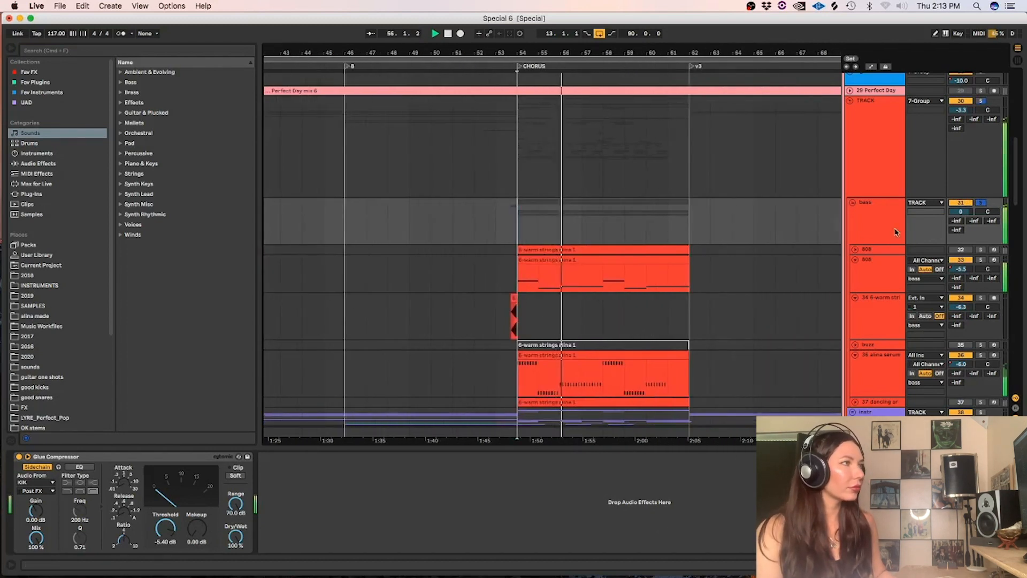
left_click_drag(1020, 193, 1017, 207)
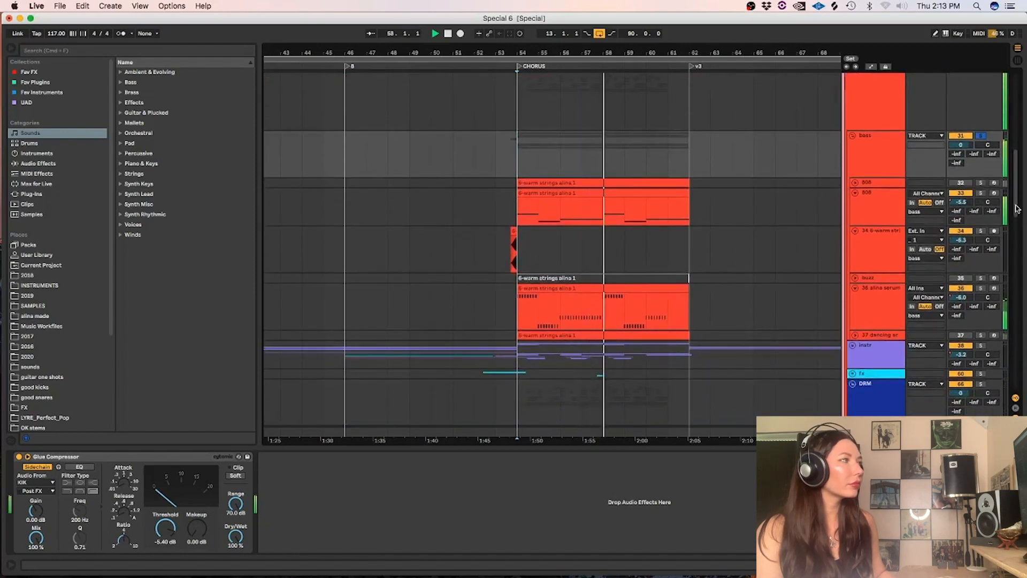
left_click(980, 136)
Play the soloed 808 track from bar 54, show its SubLab and Glue Compressor devices, and unsolo it.
left_click(983, 193)
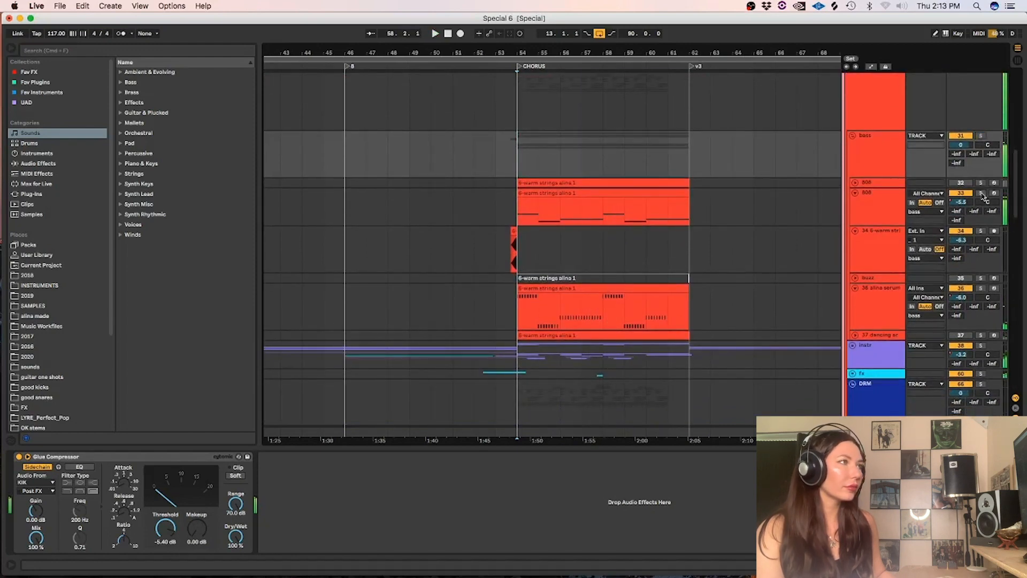
left_click(519, 205)
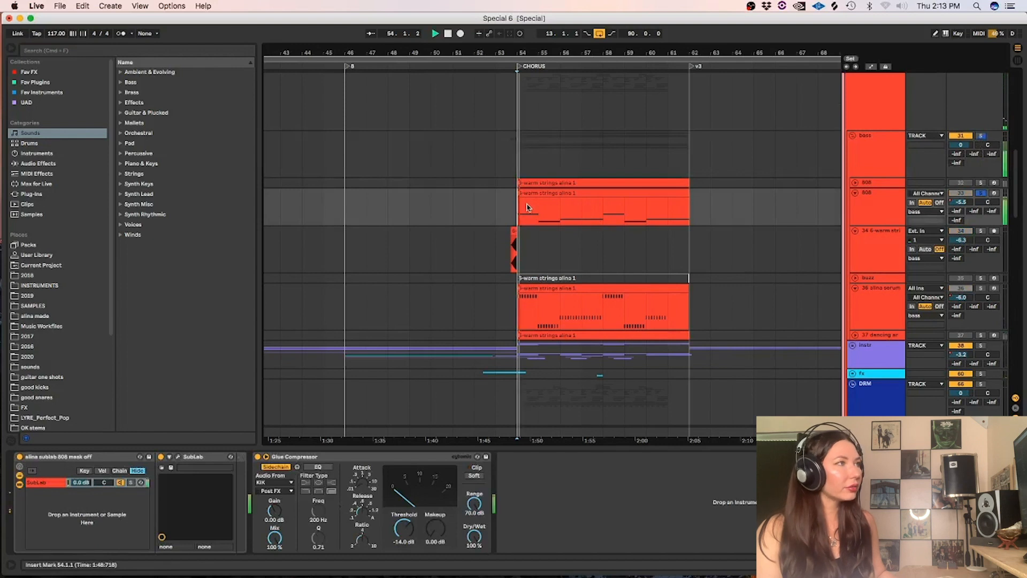
left_click(556, 210)
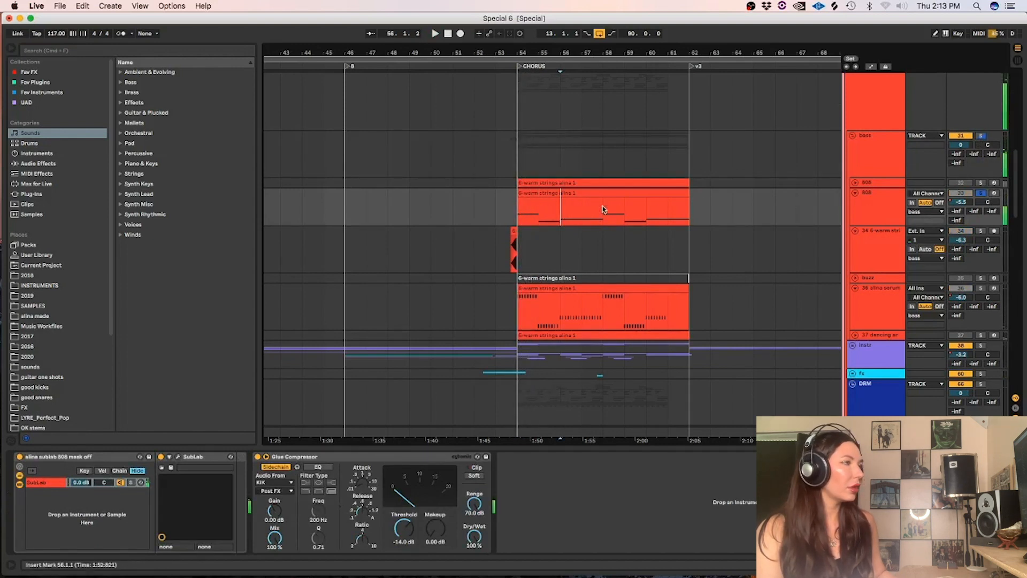
left_click(864, 210)
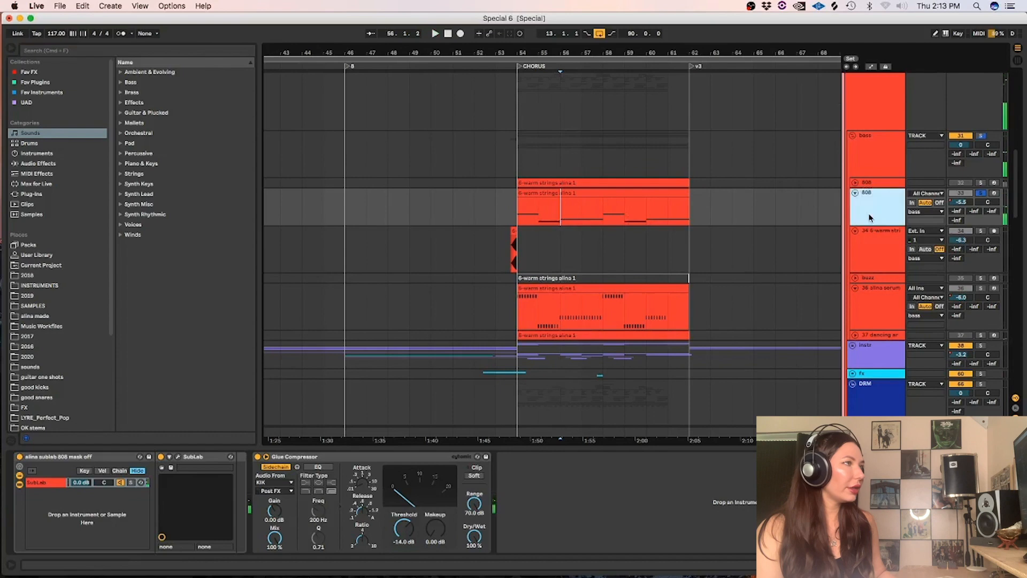
left_click(180, 458)
left_click(67, 102)
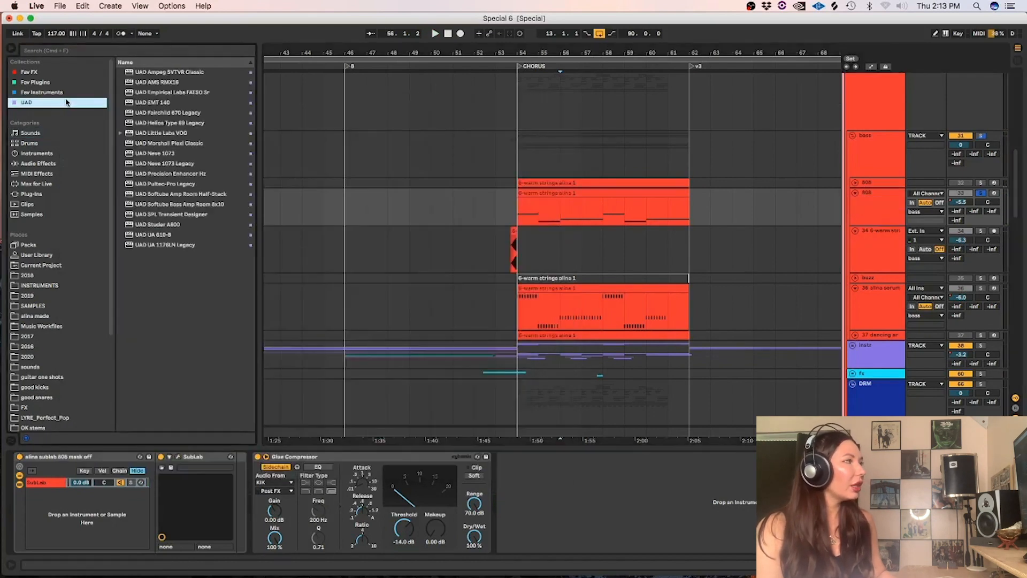
left_click(373, 156)
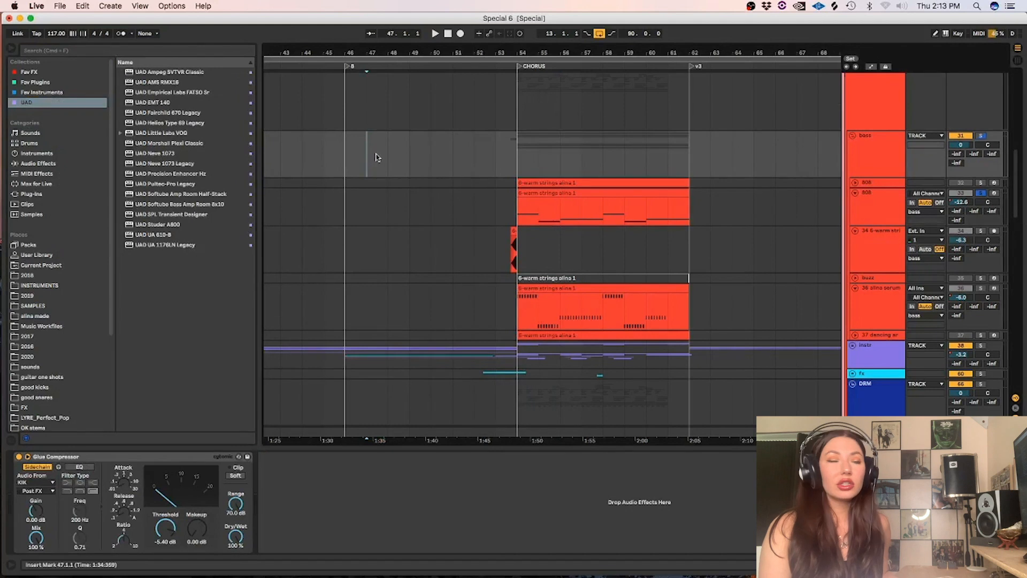
left_click(981, 193)
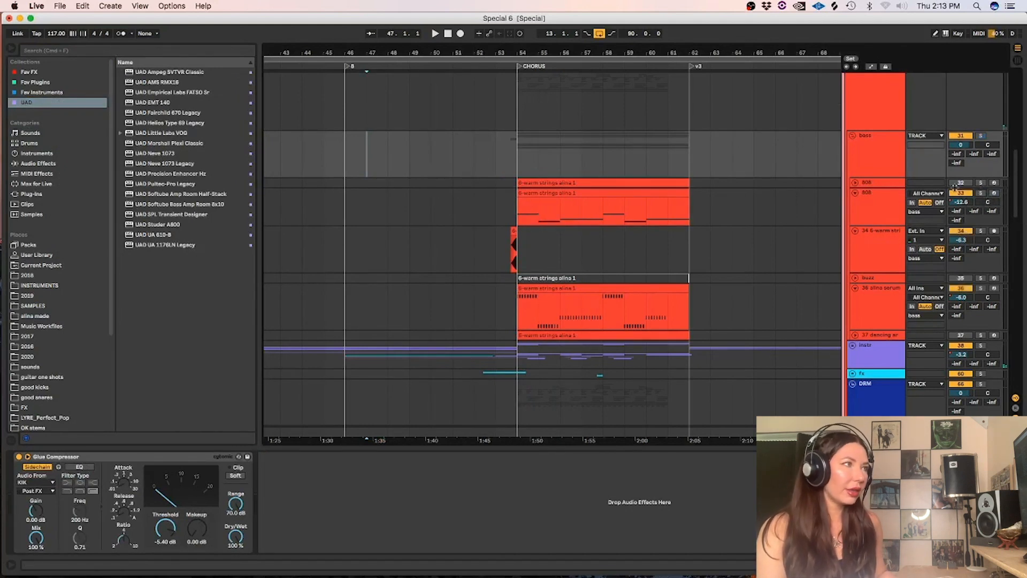
Play the soloed track 34 from bar 53 to hear its short clip leading into the second chorus, and enlarge that passage.
left_click(504, 261)
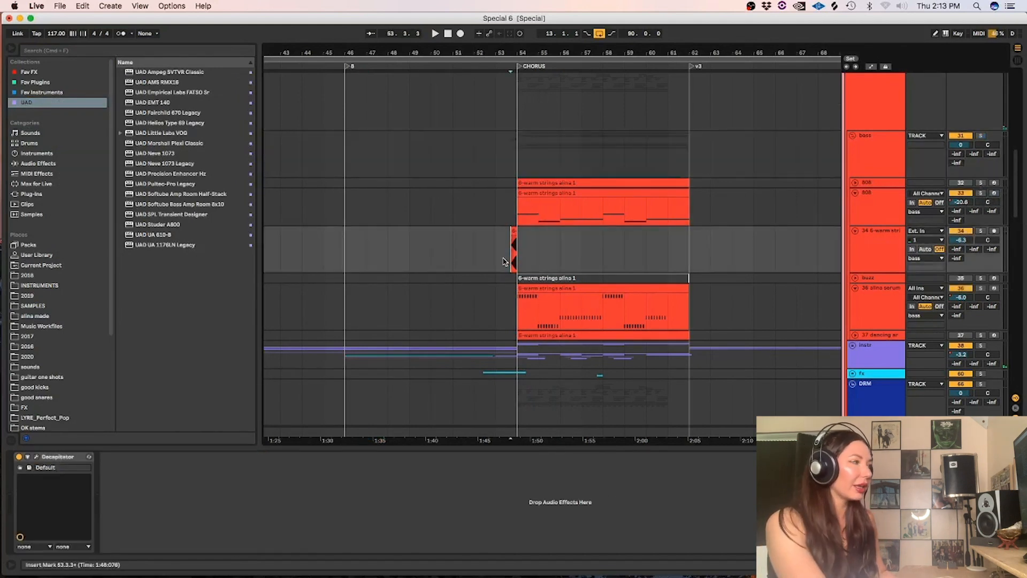
key("plus")
right_click(503, 261)
left_click(635, 357)
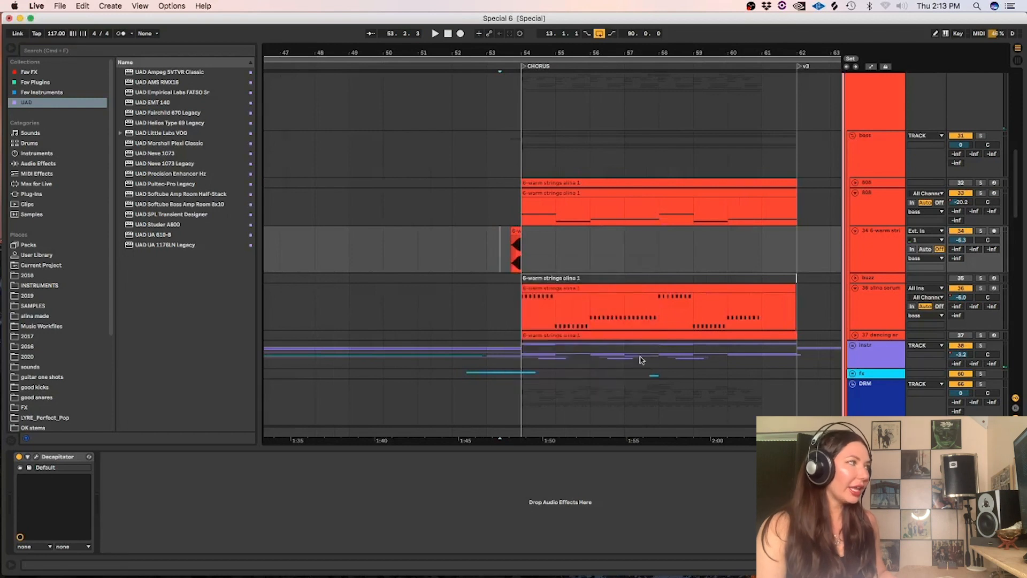
left_click(983, 232)
key("space")
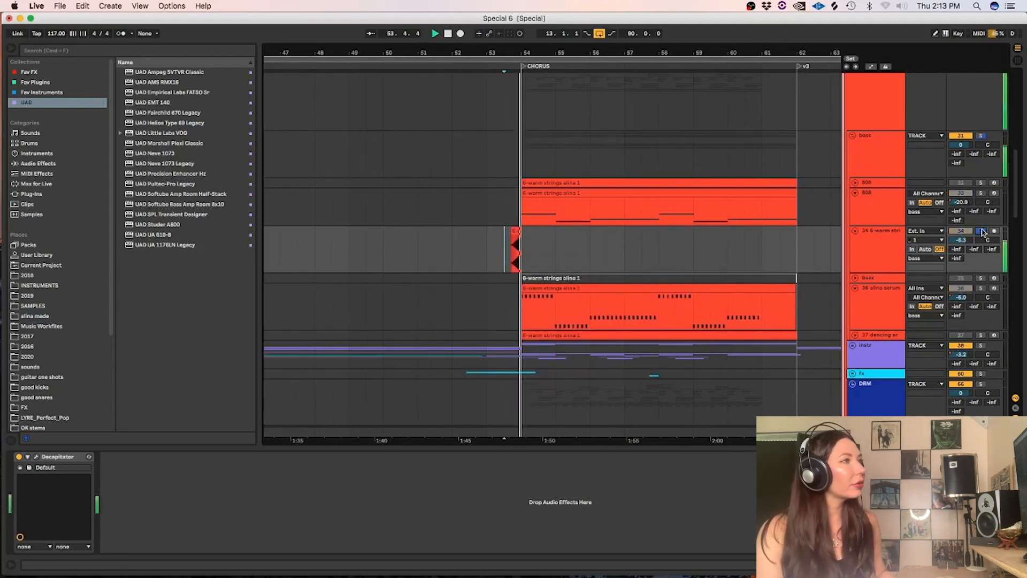
key("space")
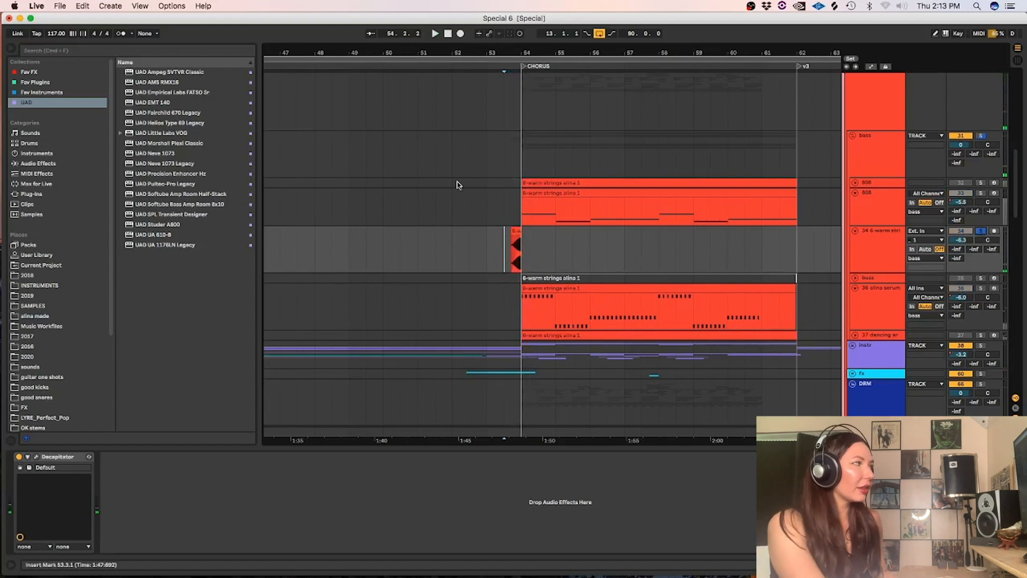
left_click(485, 264)
scroll(485, 263, "up", 3)
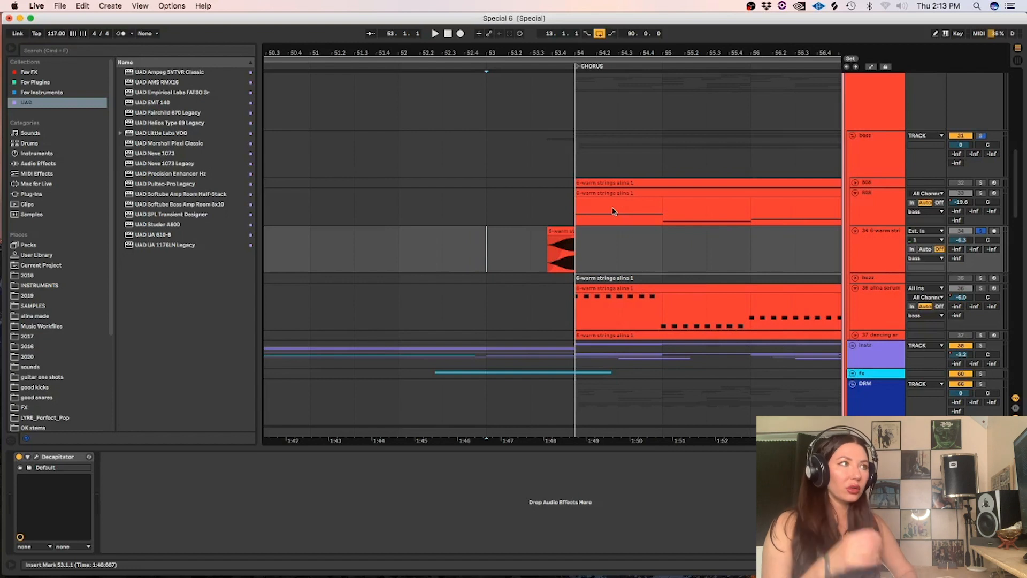
Swap the solo to the alina serum track, play it from bar 54, show its Serum device chain, and unsolo it.
left_click(978, 221)
left_click(549, 312)
left_click(980, 288)
left_click(978, 231)
key("space")
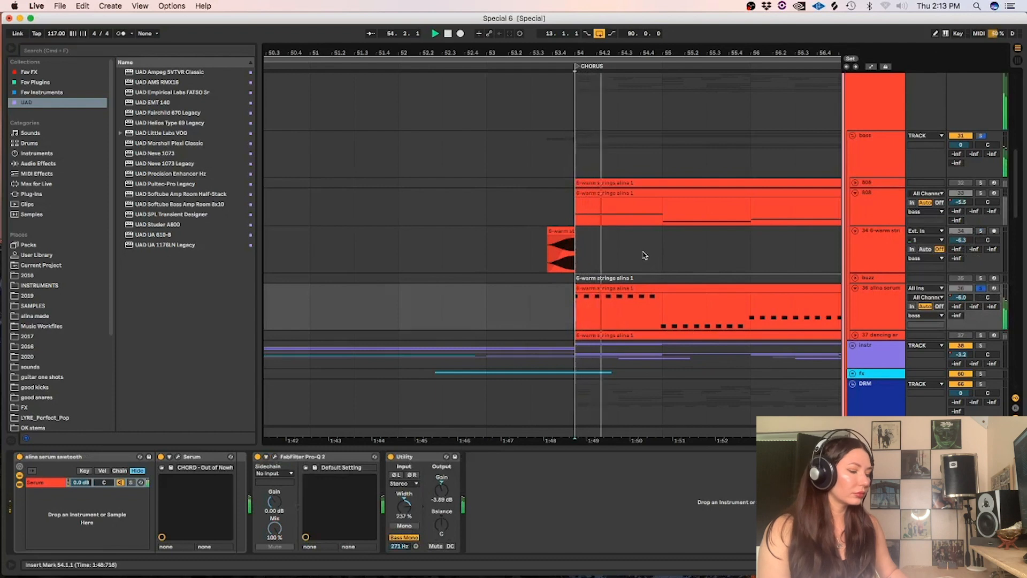
left_click(644, 255)
key("minus")
key("minus")
left_click_drag(709, 442, 585, 437)
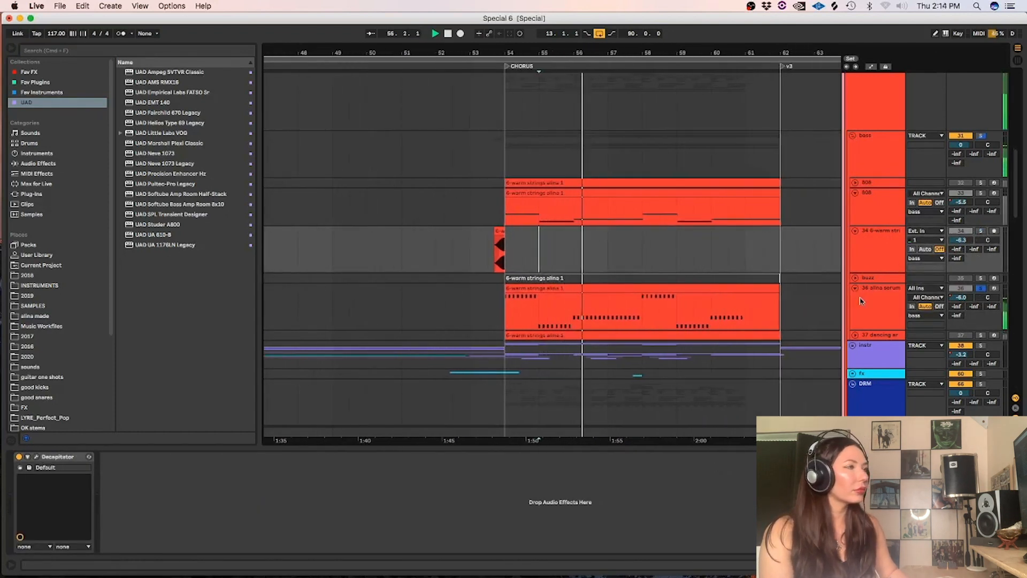
left_click(879, 300)
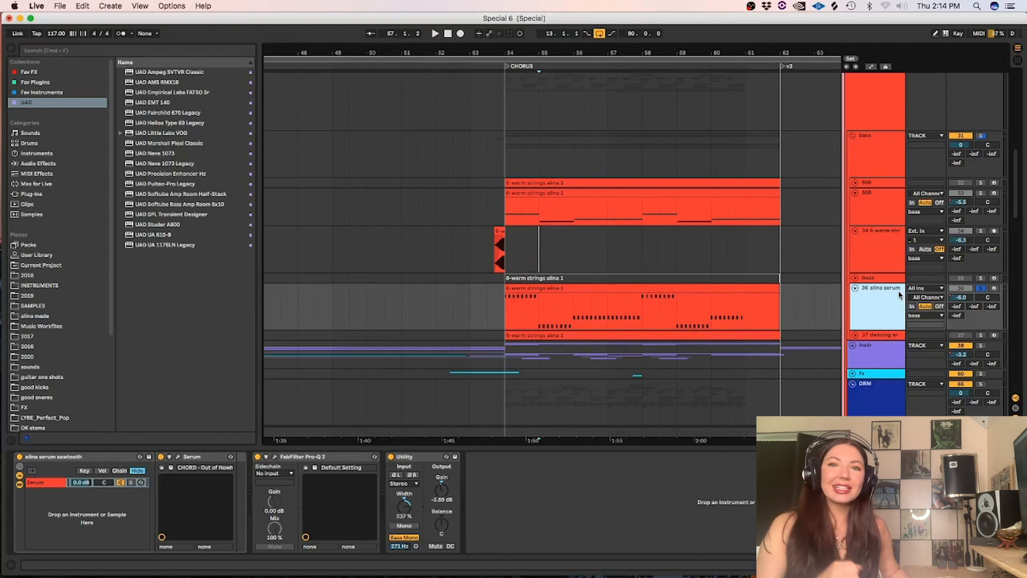
left_click(982, 289)
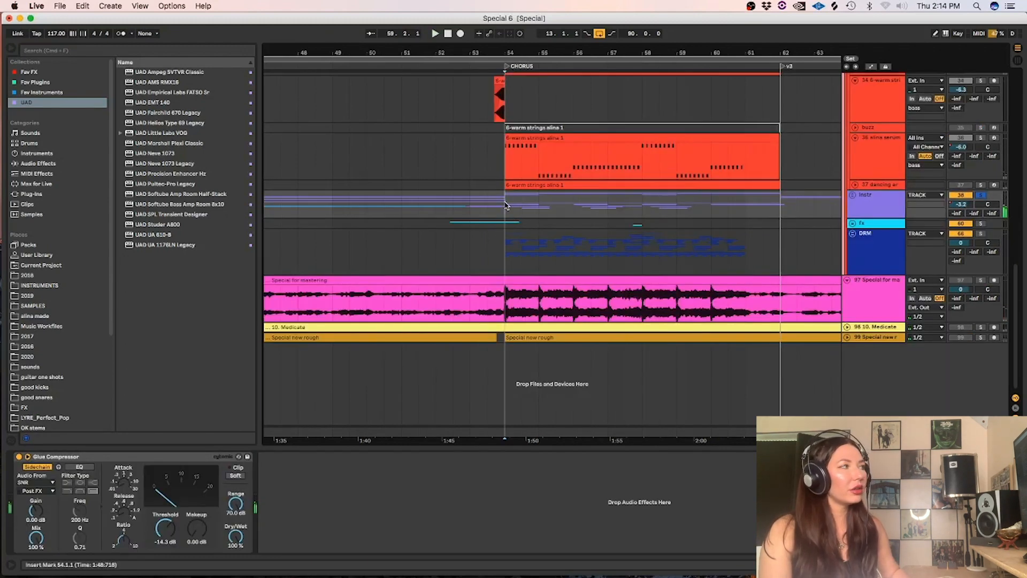
Unfold the instr group, play its soloed Varien choir track from bar 54, and unsolo the track.
left_click(852, 194)
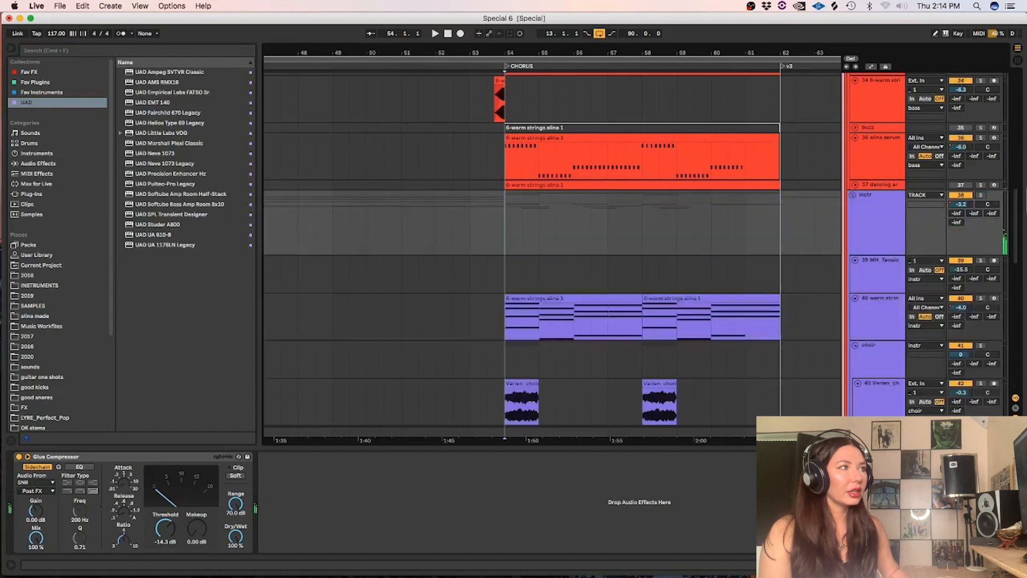
scroll(1015, 205, "down", 5)
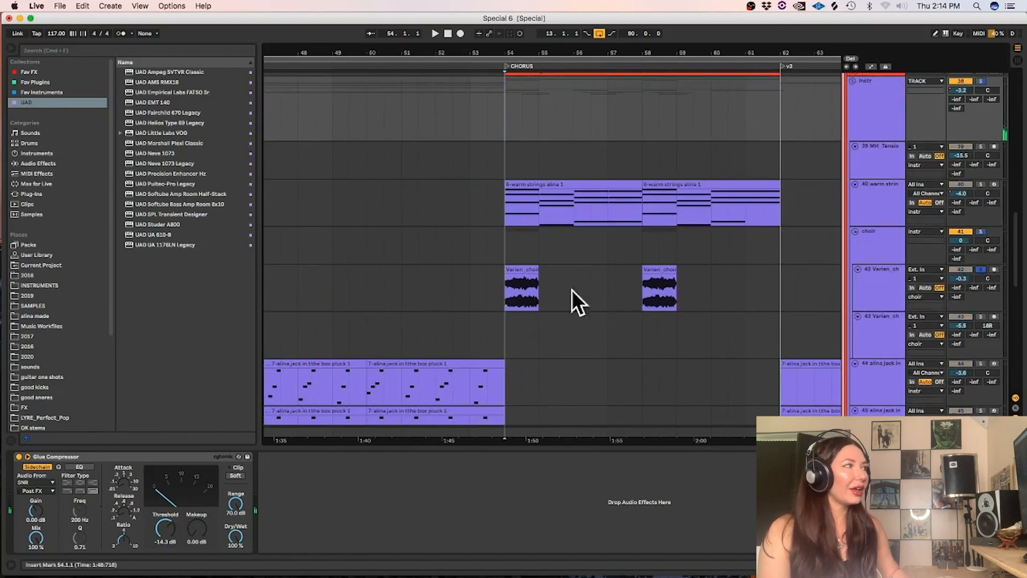
left_click(511, 297)
key("space")
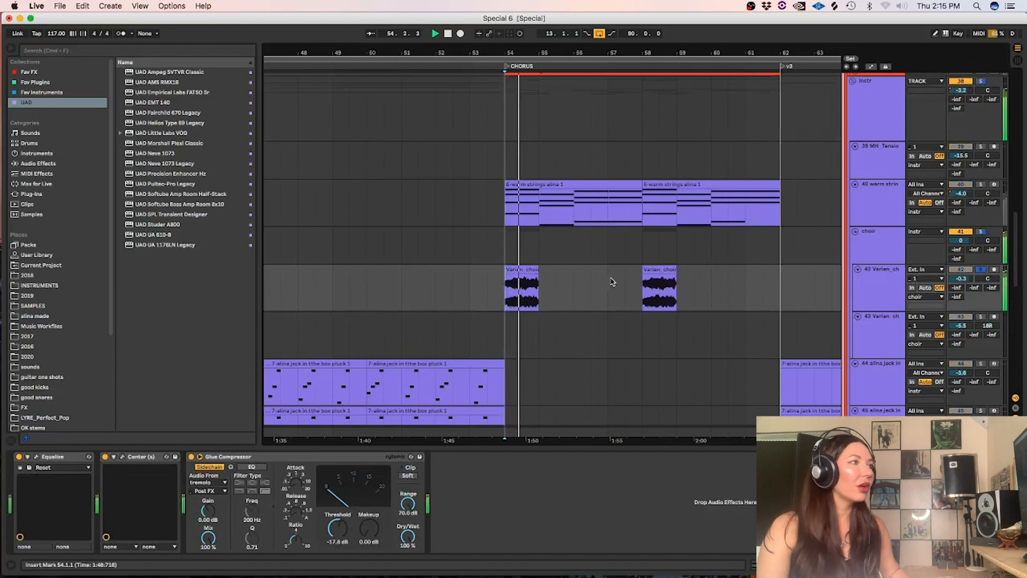
left_click(980, 269)
Solo the tremolo group and play a short passage of it in the second chorus from bar 56.
scroll(1019, 244, "down", 4)
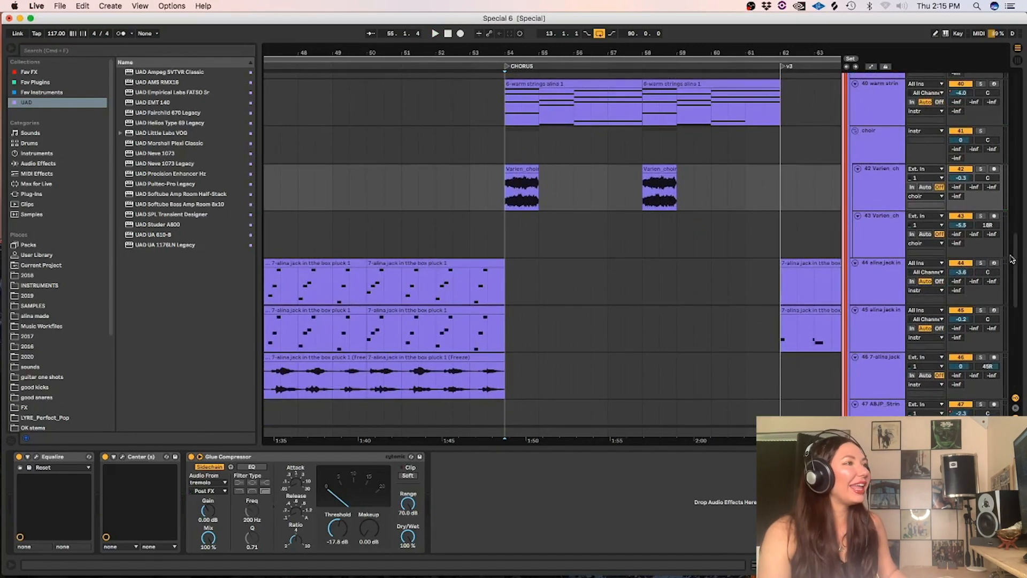
scroll(1011, 260, "down", 10)
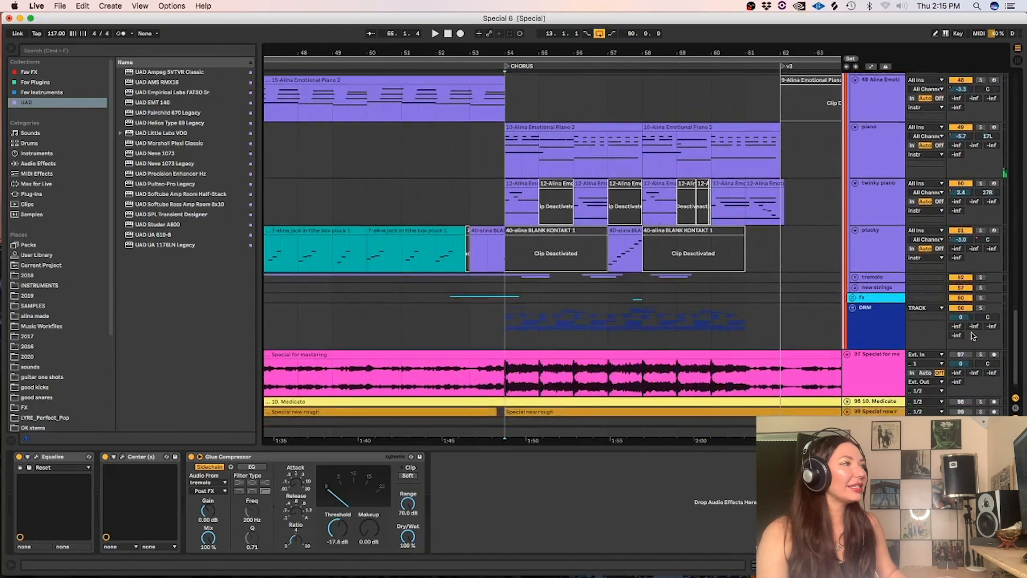
scroll(973, 336, "up", 1)
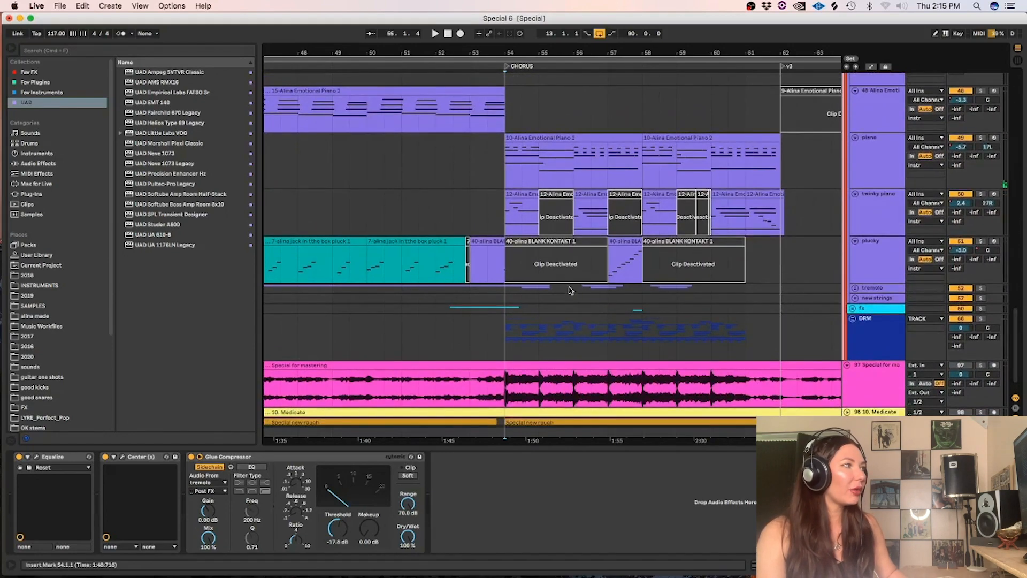
left_click(591, 288)
left_click(981, 287)
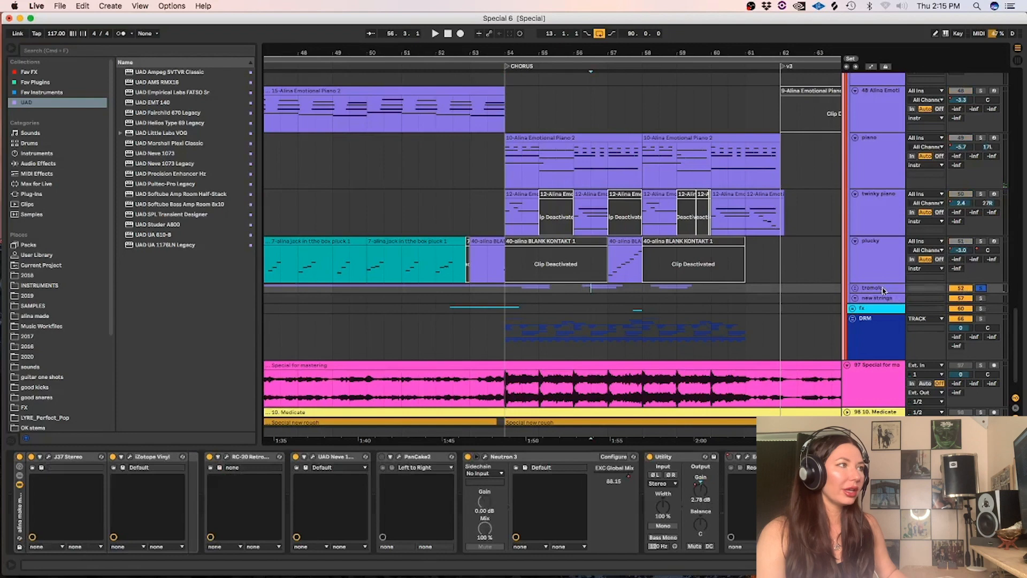
left_click(884, 289)
key("space")
key("space")
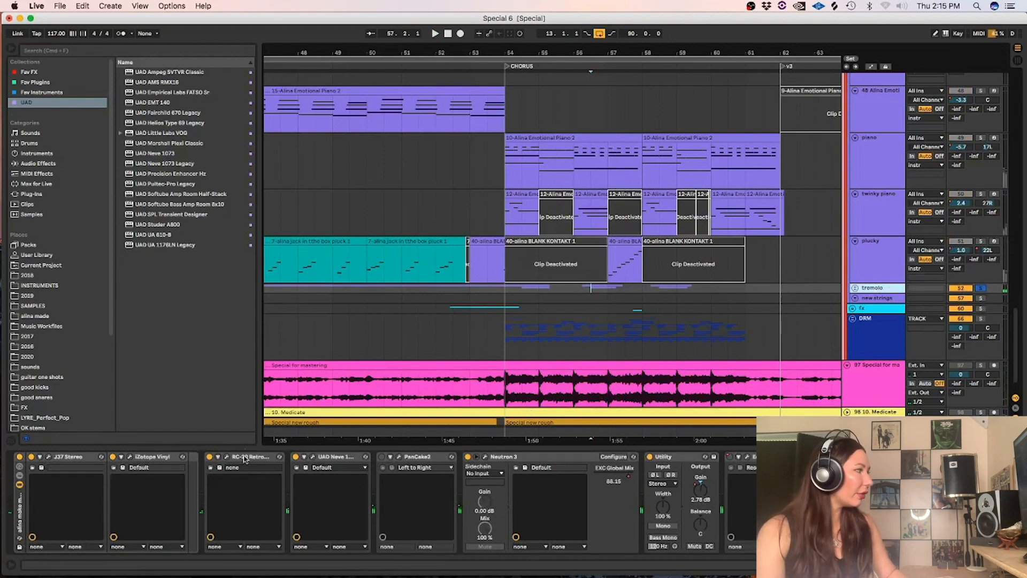
Show the tremolo group's RC-20 Retro Color settings, close the plug-in, and unsolo the group.
left_click(225, 458)
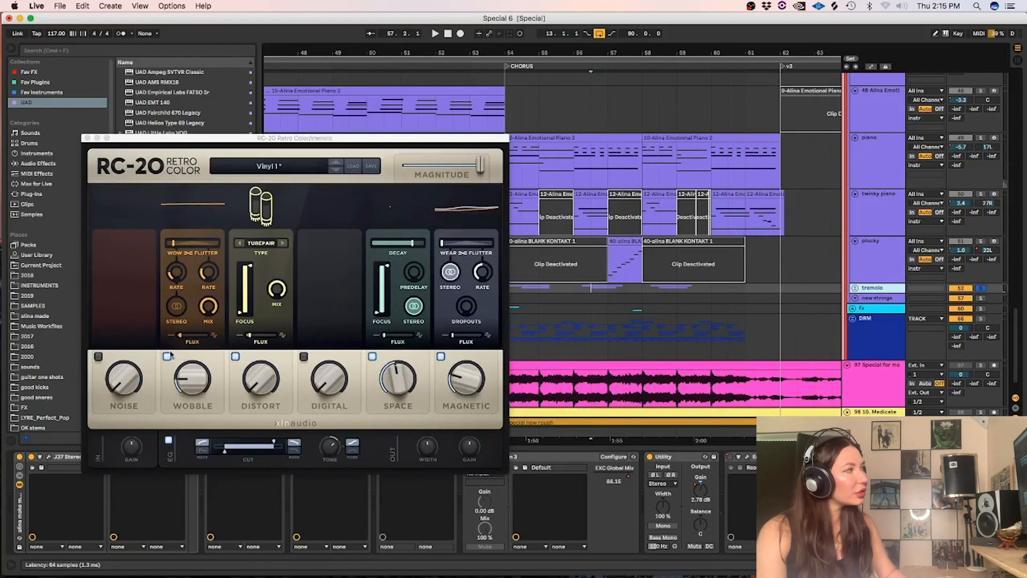
left_click(88, 138)
left_click(982, 289)
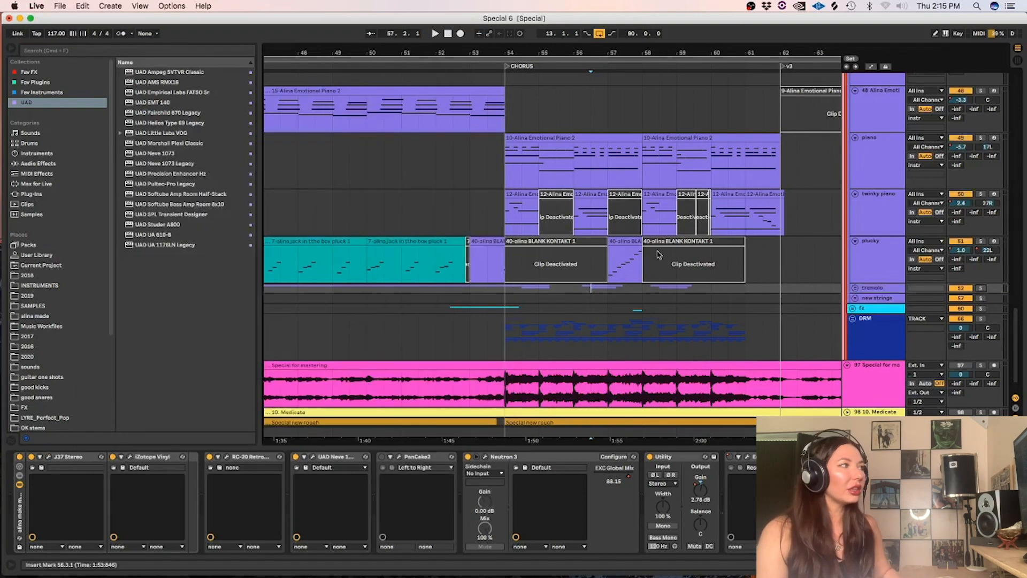
Solo the RS2_S1 string run track in the new strings group, play it from bar 69, unsolo it, and show its devices.
scroll(621, 290, "down", 3)
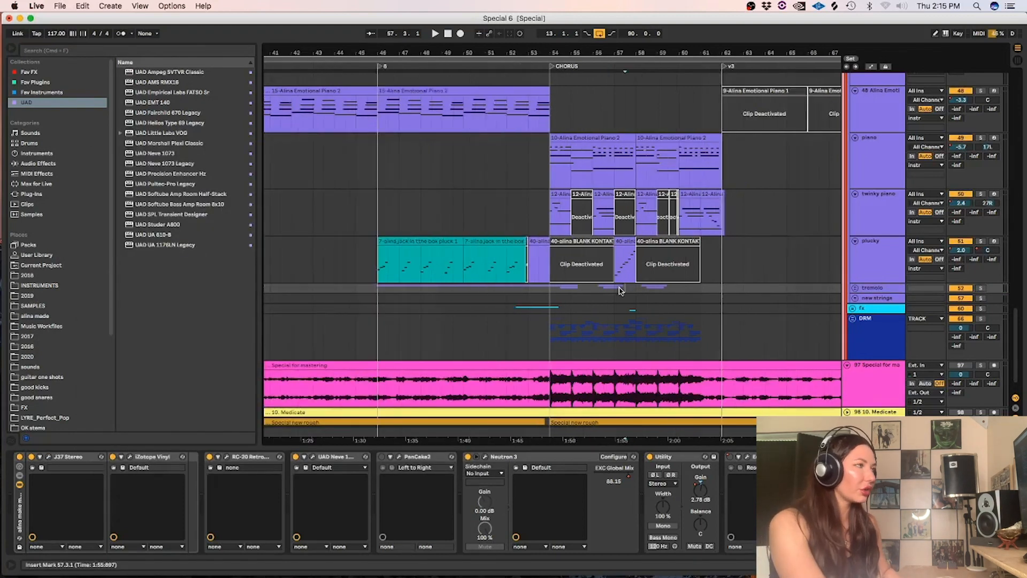
scroll(620, 291, "up", 3)
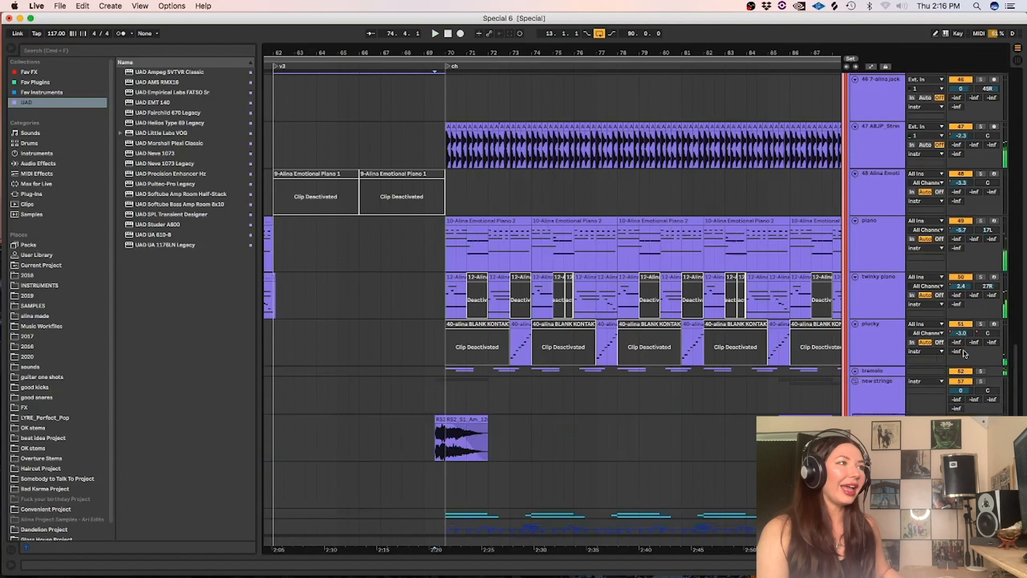
scroll(1017, 379, "down", 2)
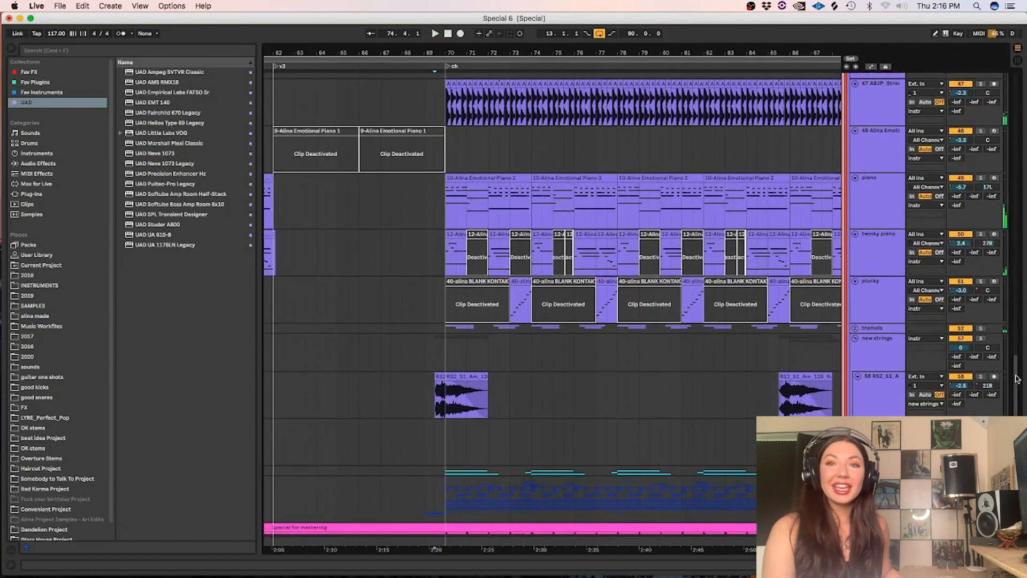
scroll(1017, 379, "down", 1)
left_click(431, 386)
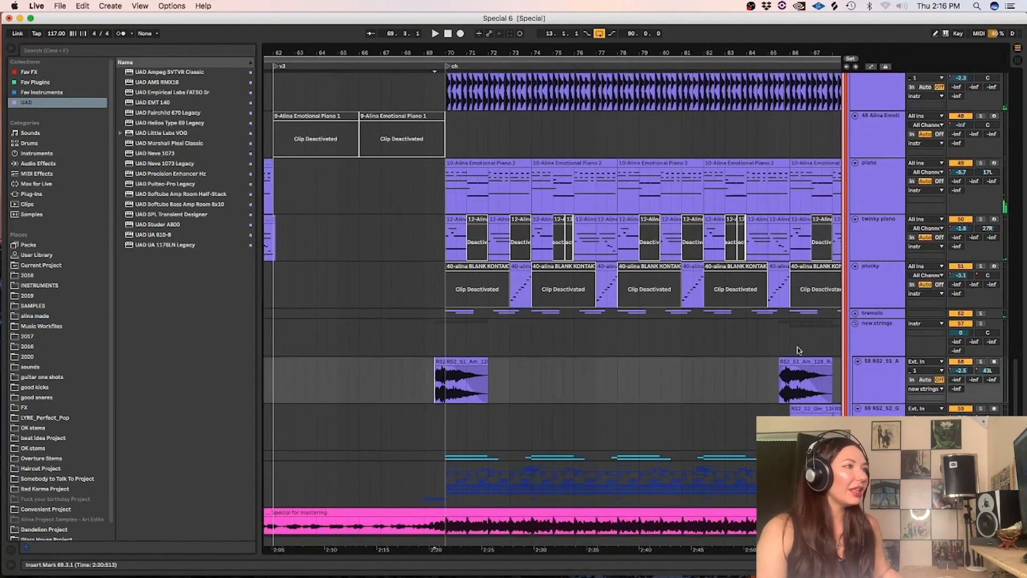
left_click(980, 362)
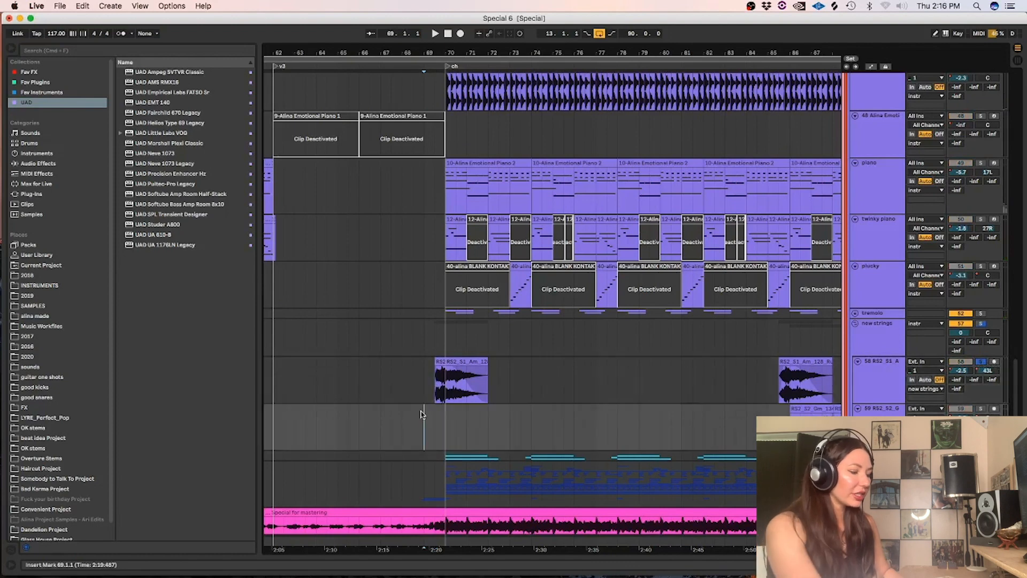
scroll(423, 412, "up", 3)
key("space")
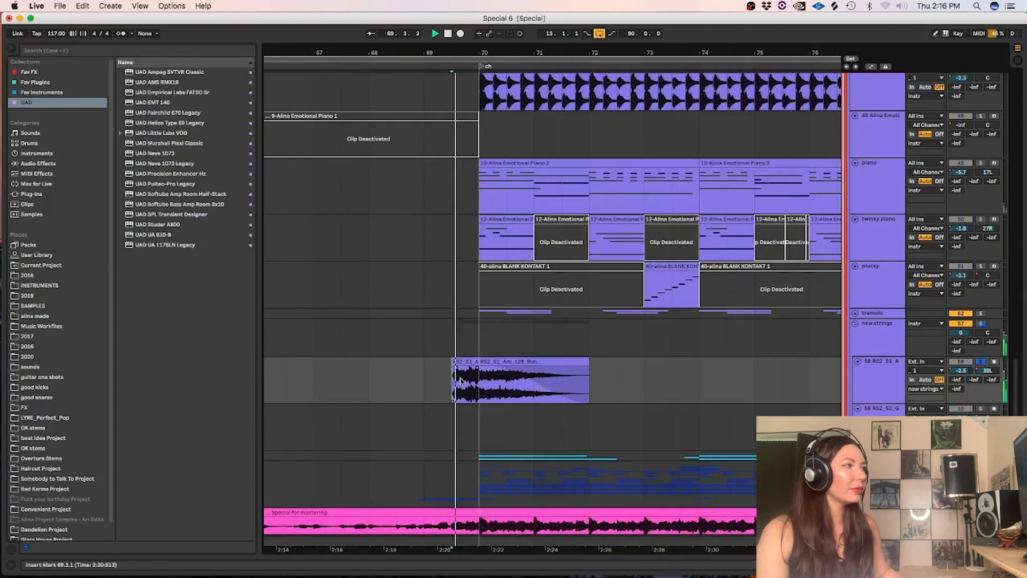
left_click(983, 363)
key("space")
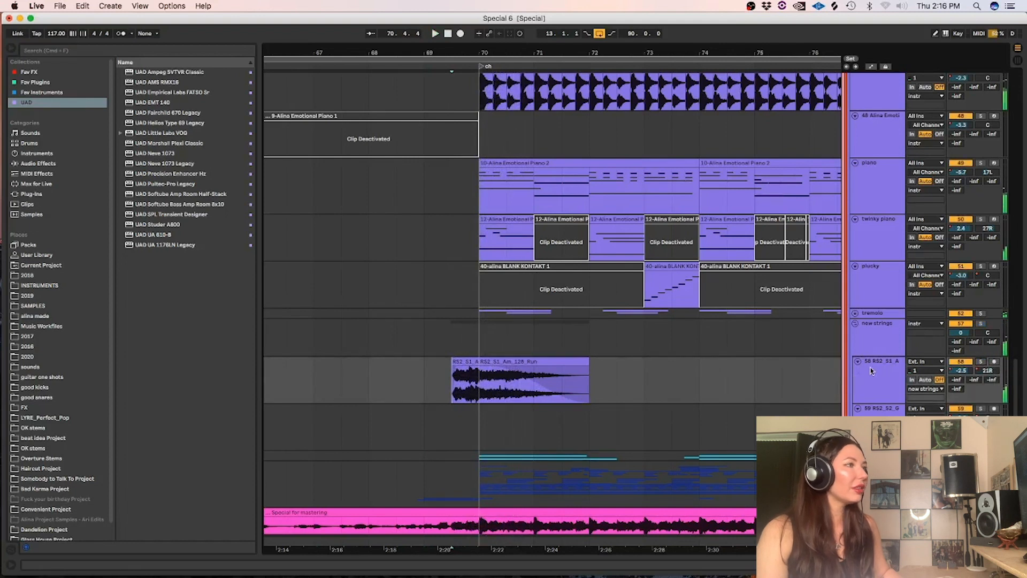
double_click(856, 370)
left_click(434, 385)
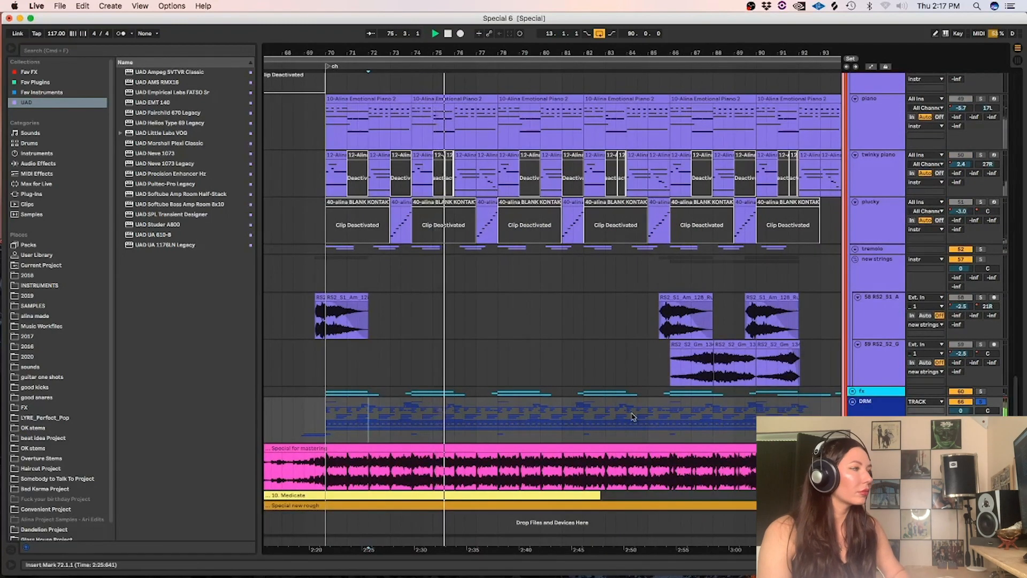
Unfold the DRM group while it plays soloed, look through its kick, snare, hat and crash tracks, and unsolo the group.
left_click(853, 403)
scroll(853, 404, "down", 10)
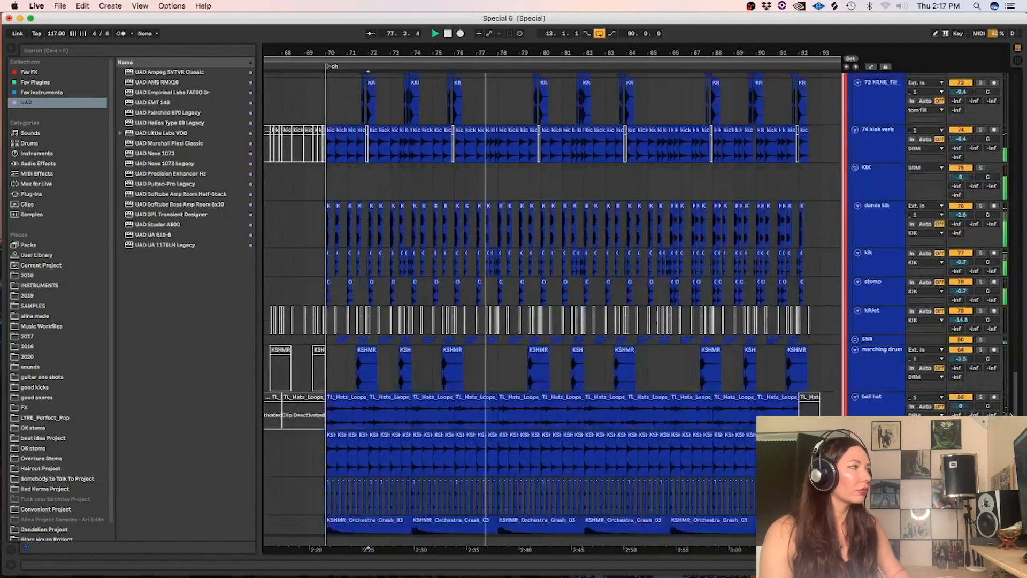
scroll(993, 365, "up", 10)
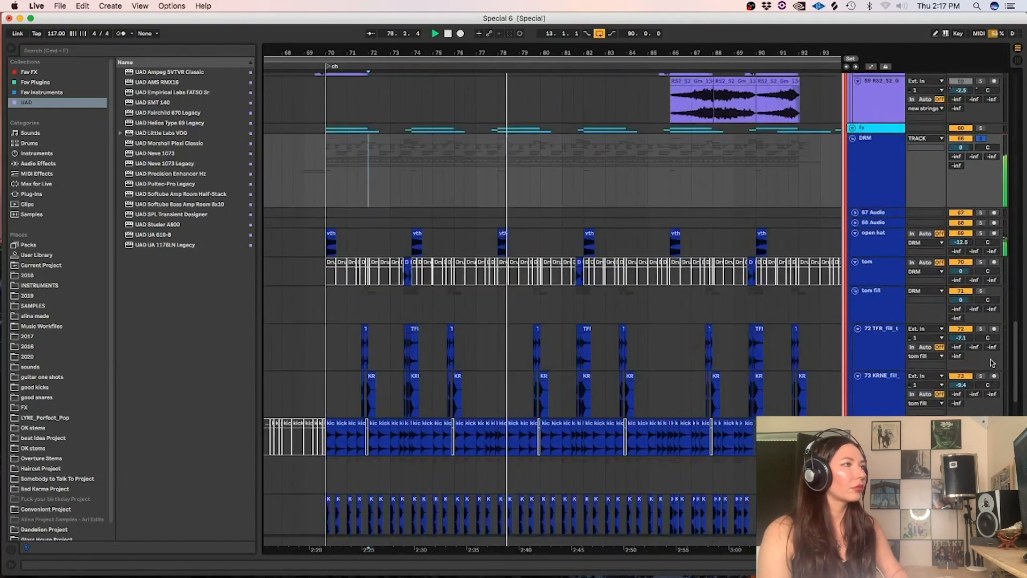
scroll(994, 365, "down", 1)
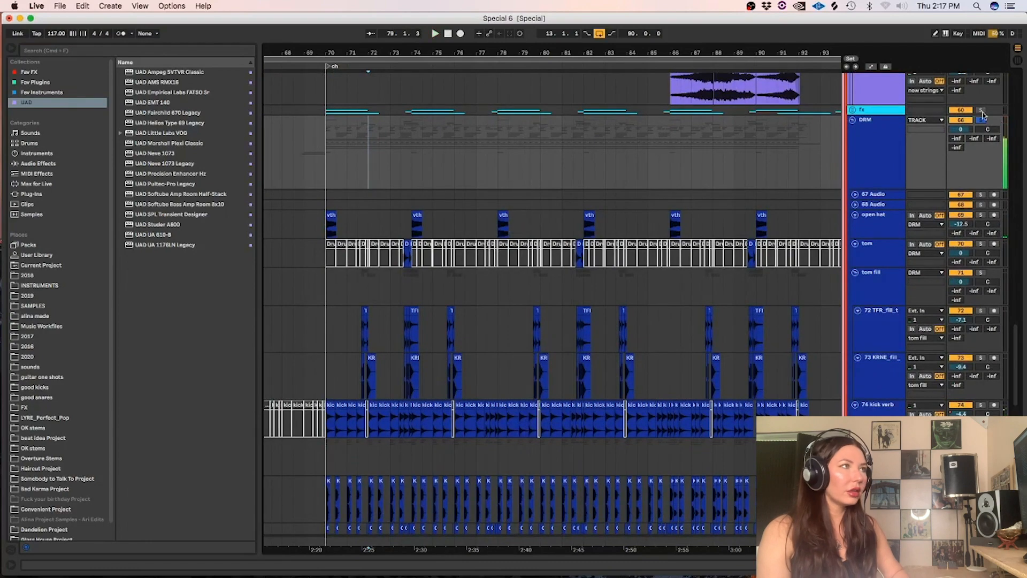
scroll(995, 316, "down", 5)
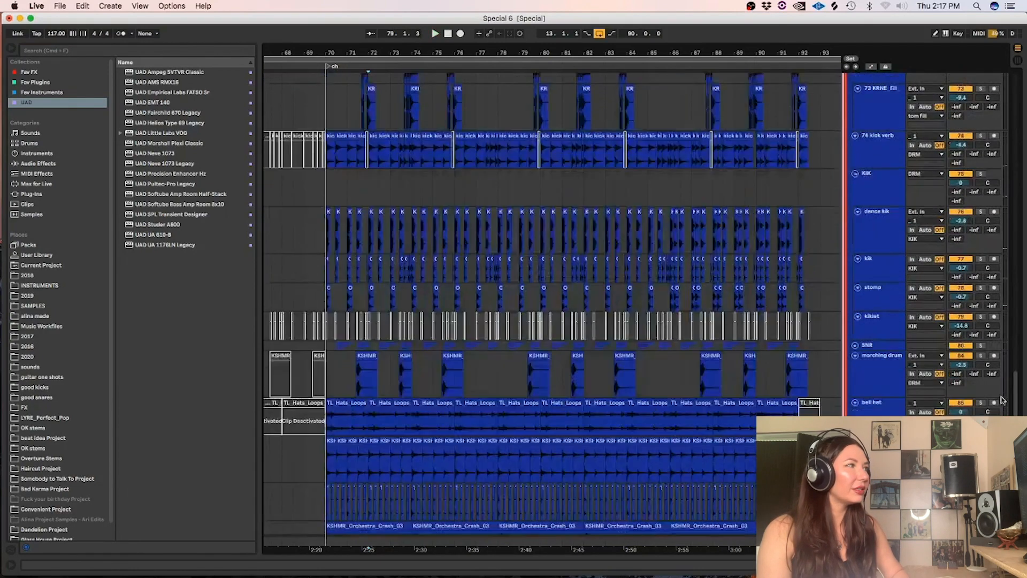
scroll(996, 314, "up", 10)
scroll(996, 313, "down", 3)
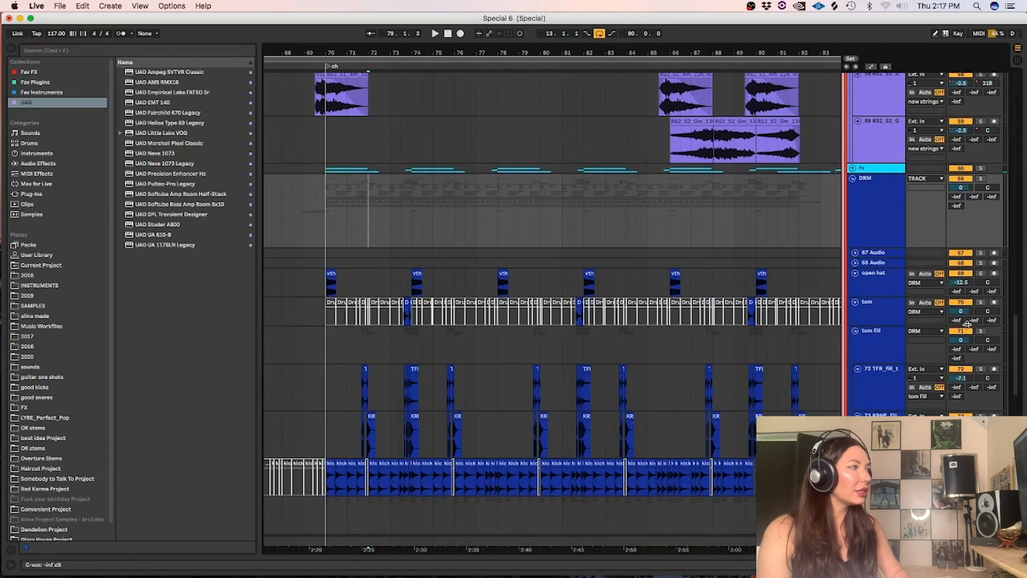
Solo the tom fill group and play a short passage of it from bar 81.3.
left_click(573, 343)
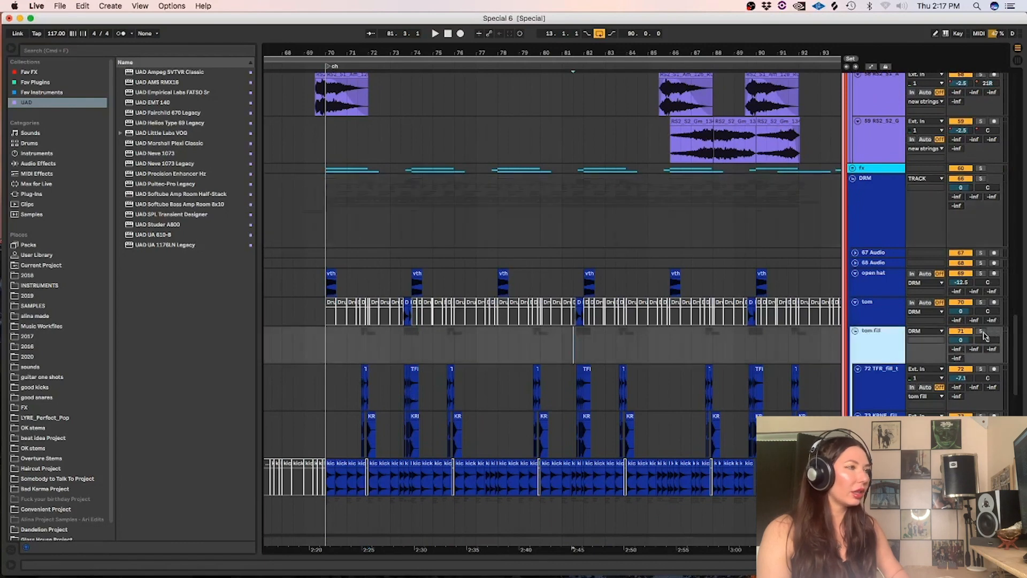
left_click(982, 332)
key("space")
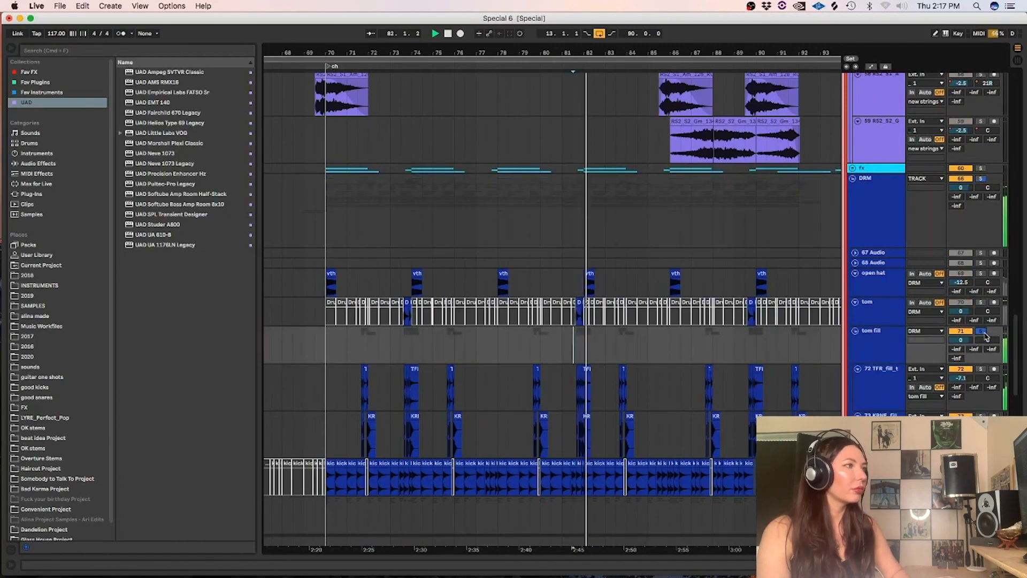
key("space")
Swap the solo to the open hat track and play its hit from bar 82.
left_click(981, 274)
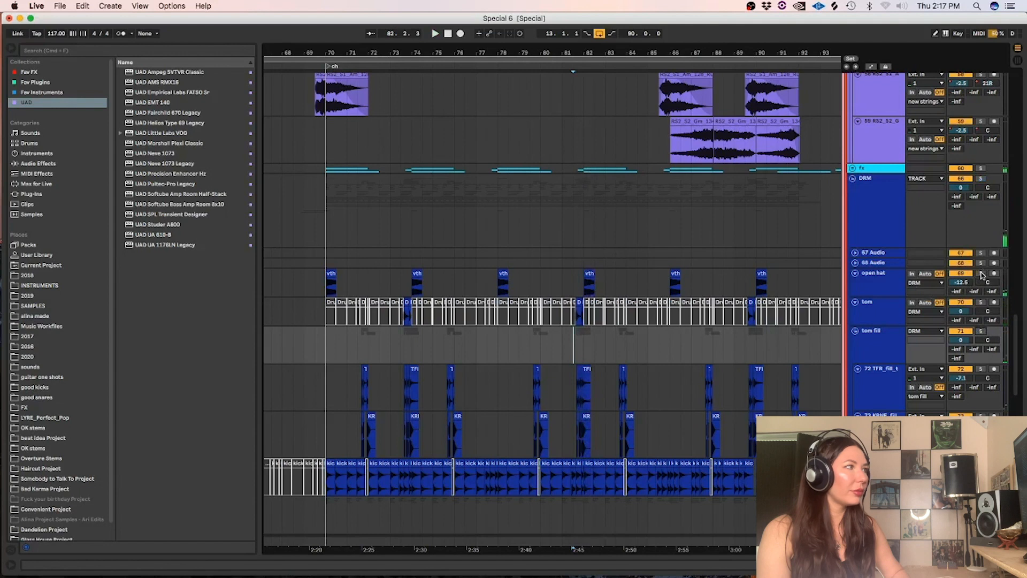
left_click(584, 283)
key("space")
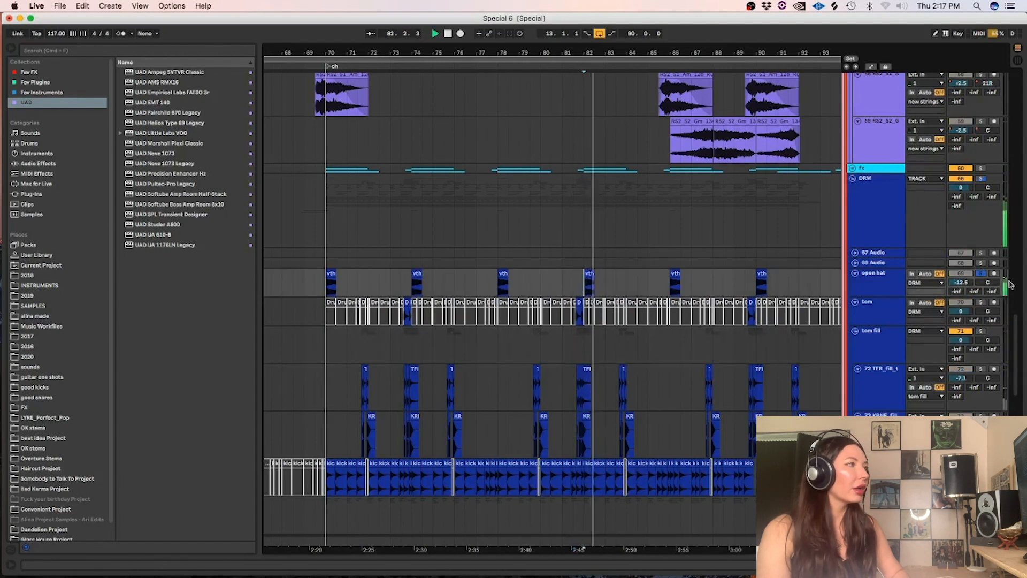
key("space")
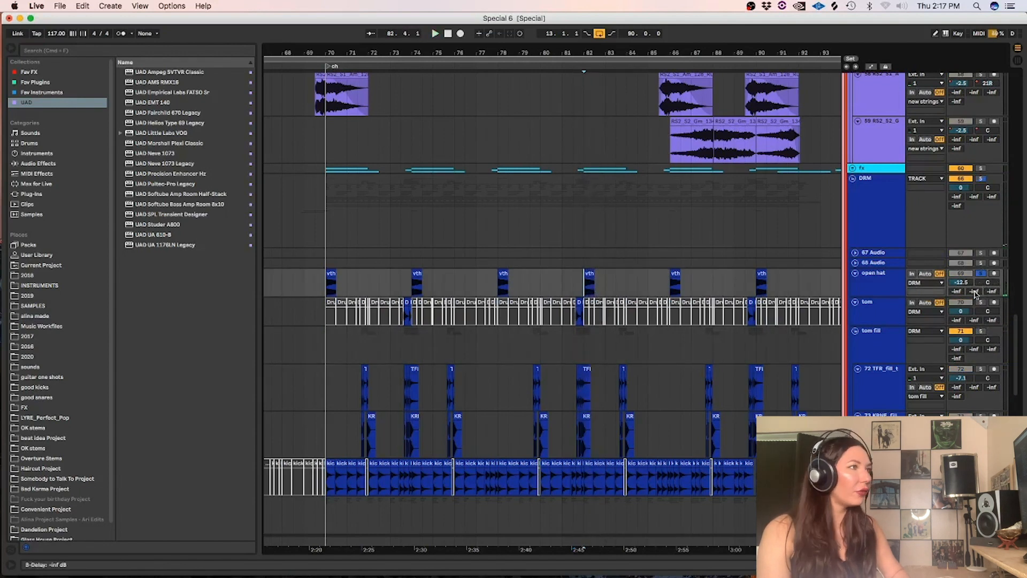
Play the soloed ride track in the DRM group from bar 70, show its clips up close, and unsolo it.
scroll(1017, 375, "down", 10)
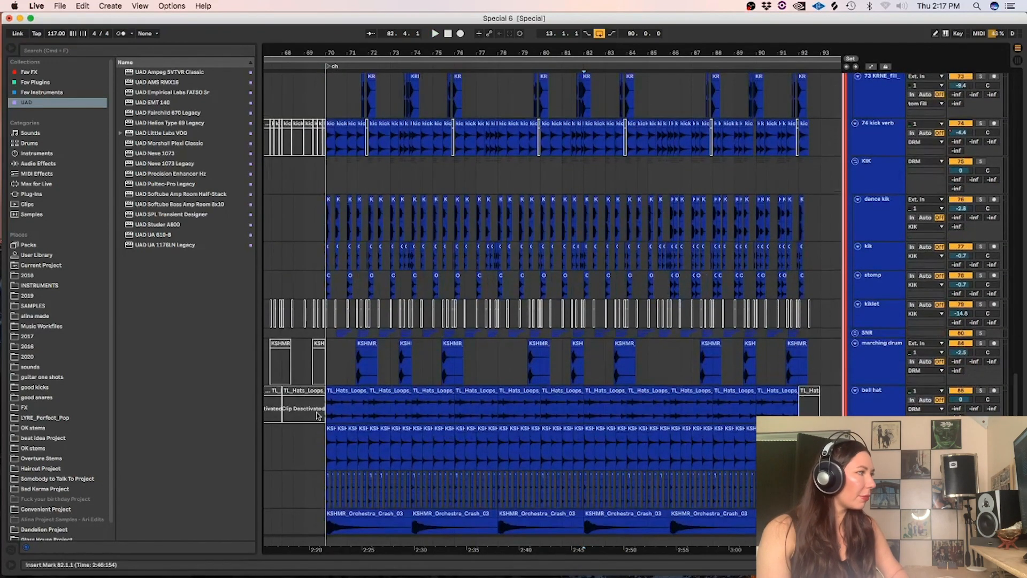
key("space")
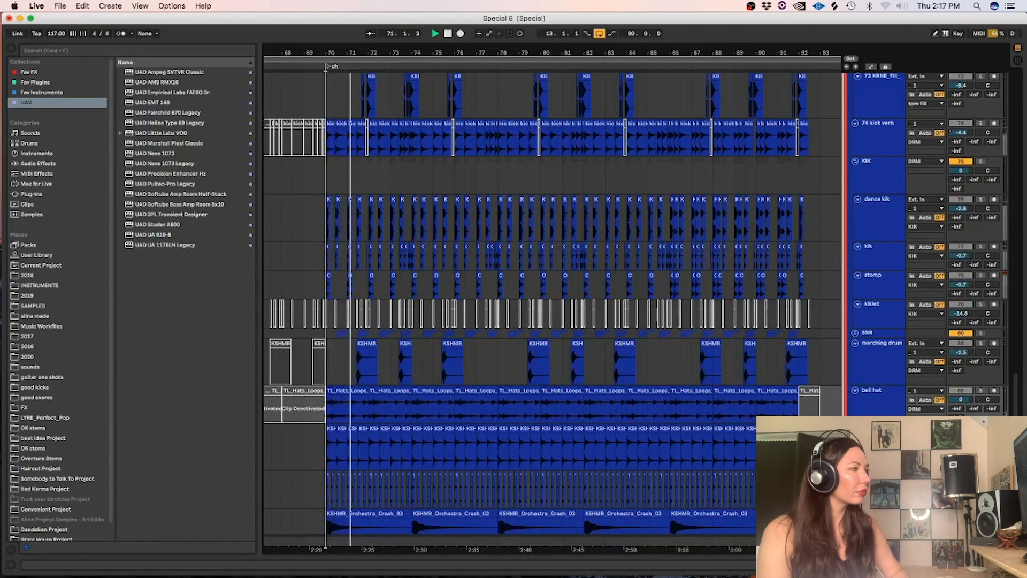
key("space")
left_click(331, 452)
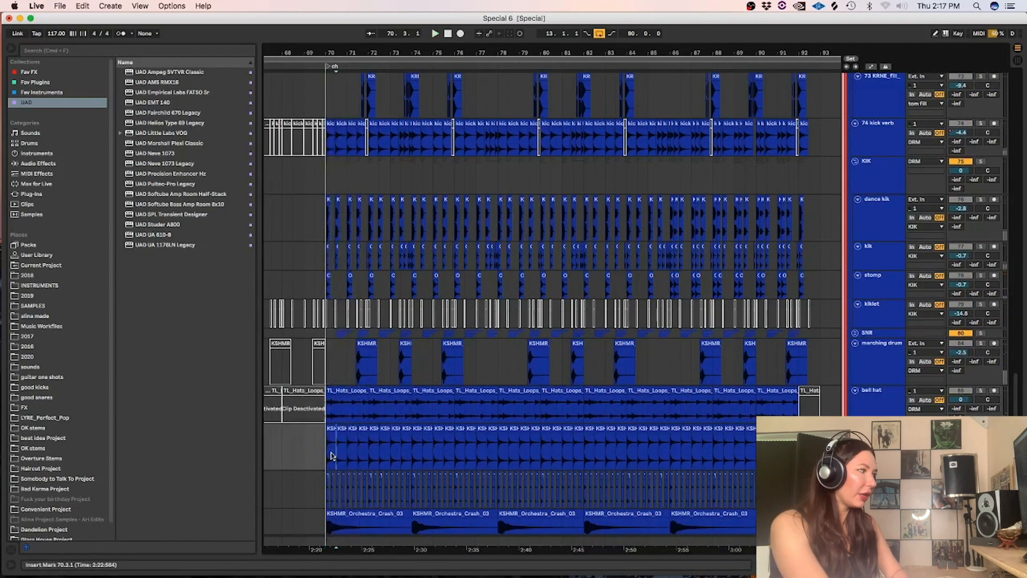
key("plus")
key("plus")
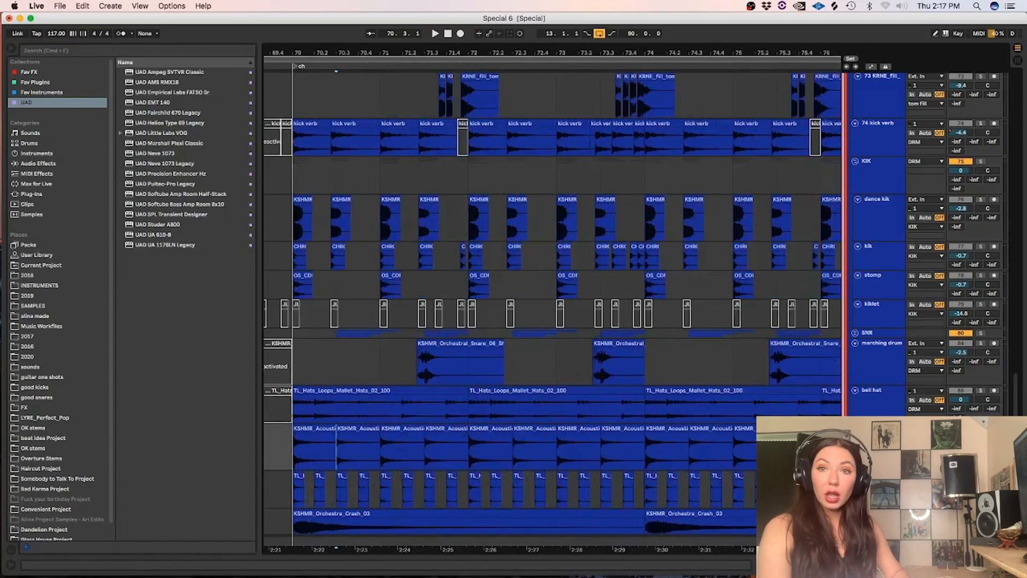
left_click(980, 429)
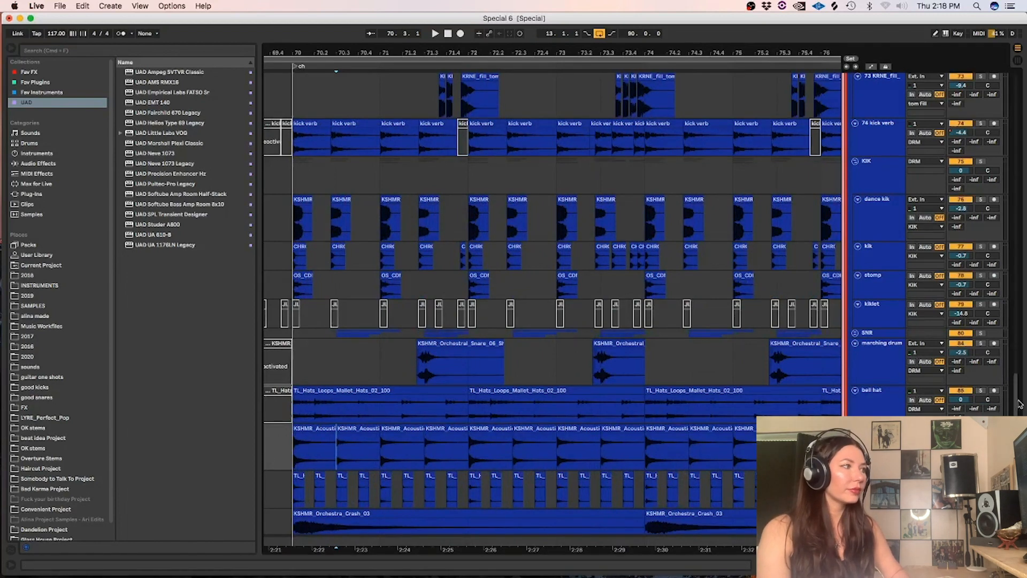
Audition the soloed KSHMR Orchestra Crash track from bar 70 and unsolo it.
scroll(1019, 407, "down", 5)
key("space")
key("space")
left_click(292, 287)
key("space")
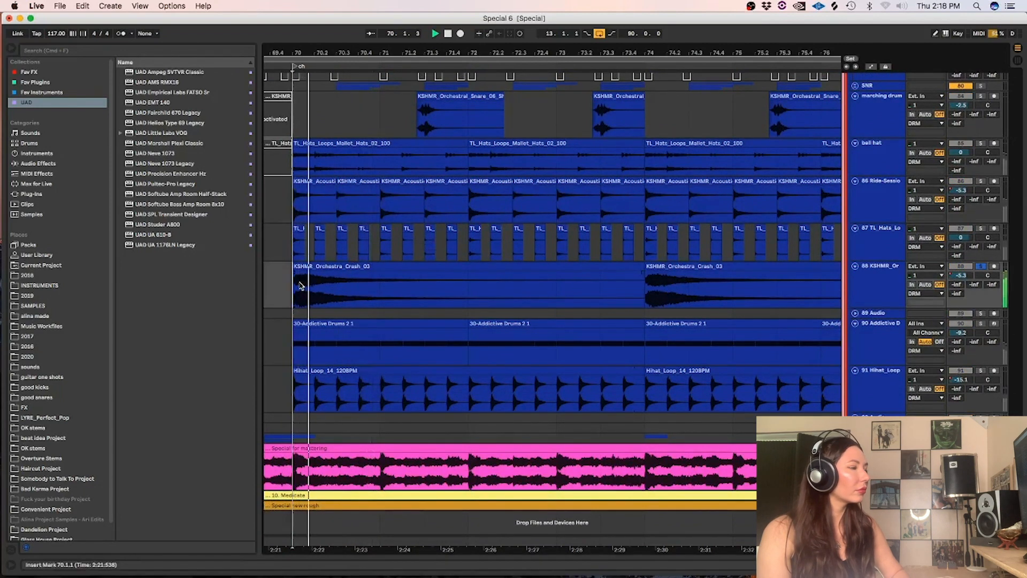
left_click(986, 267)
Play the soloed ABJP strings track in the chorus from bar 73 and unsolo it.
left_click(551, 346)
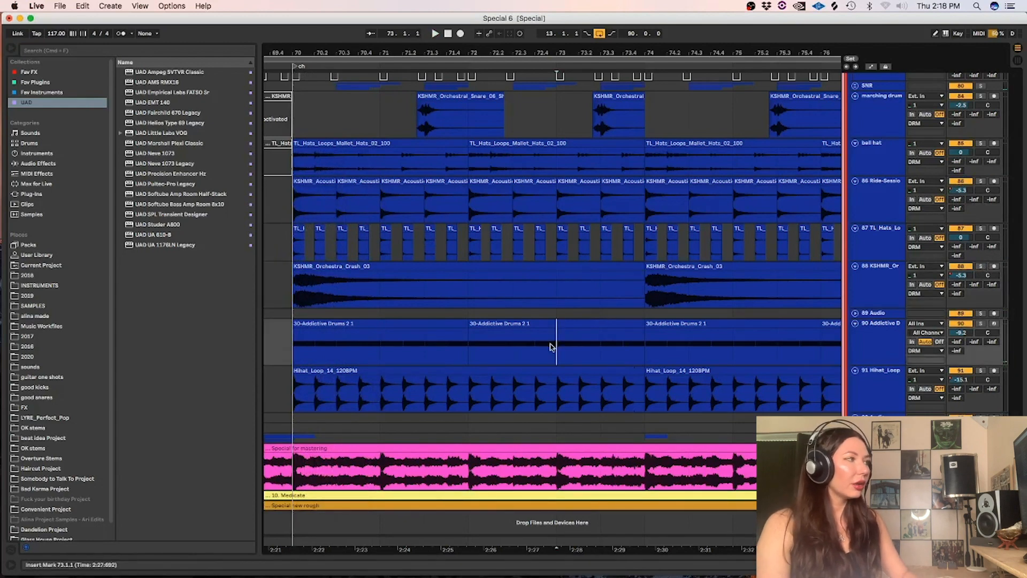
key("minus")
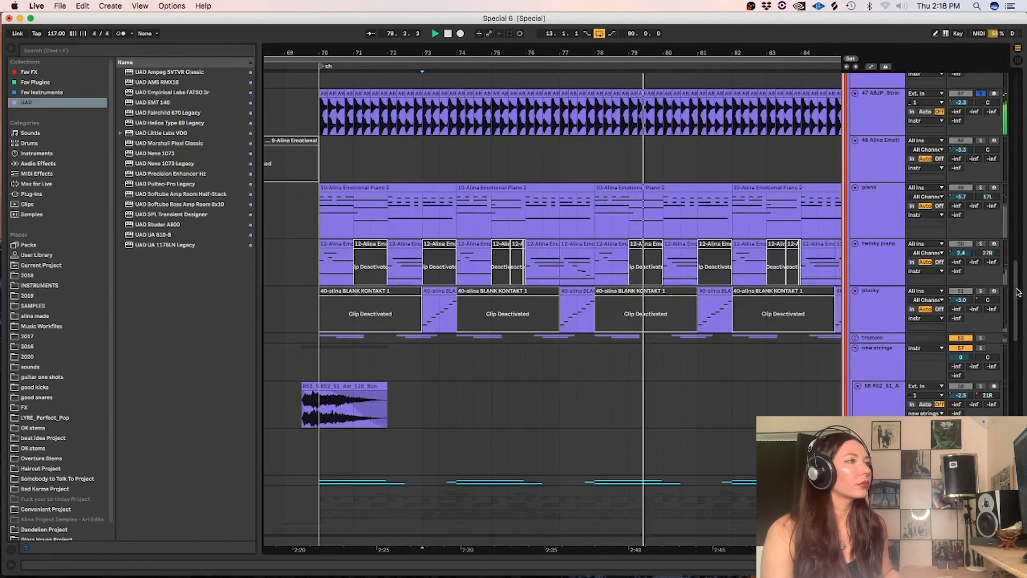
left_click_drag(1018, 292, 1011, 244)
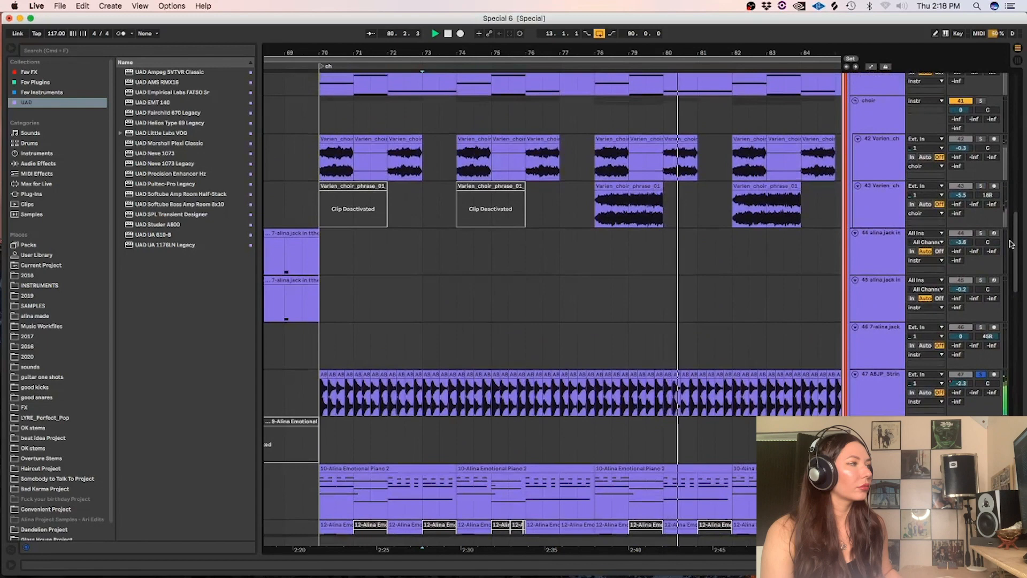
left_click(982, 374)
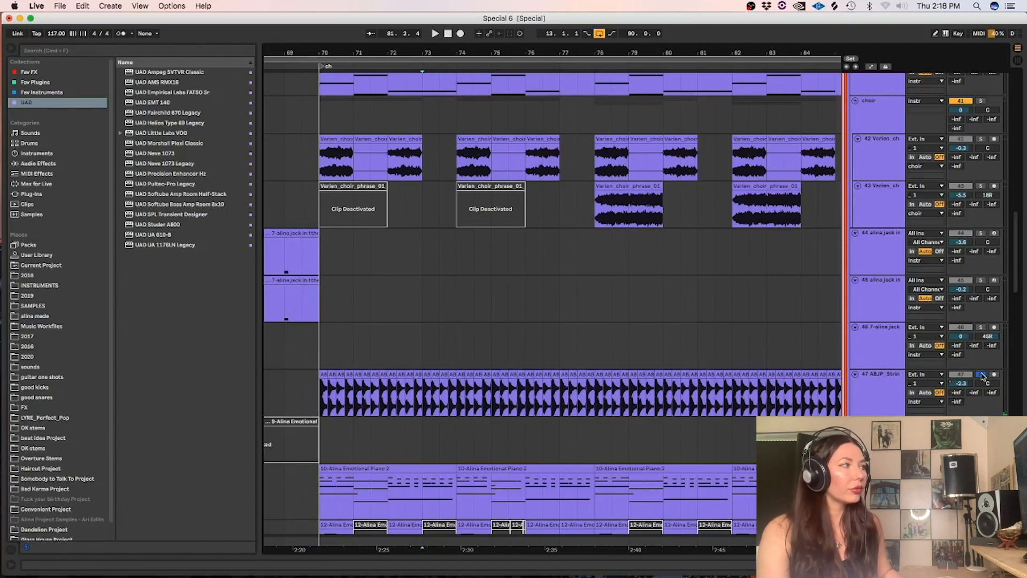
left_click(982, 374)
Show the ABJP strings track's ValhallaVintageVerb, Equalize and Utility chain and view its chopped clips up close around bar 72.
double_click(876, 396)
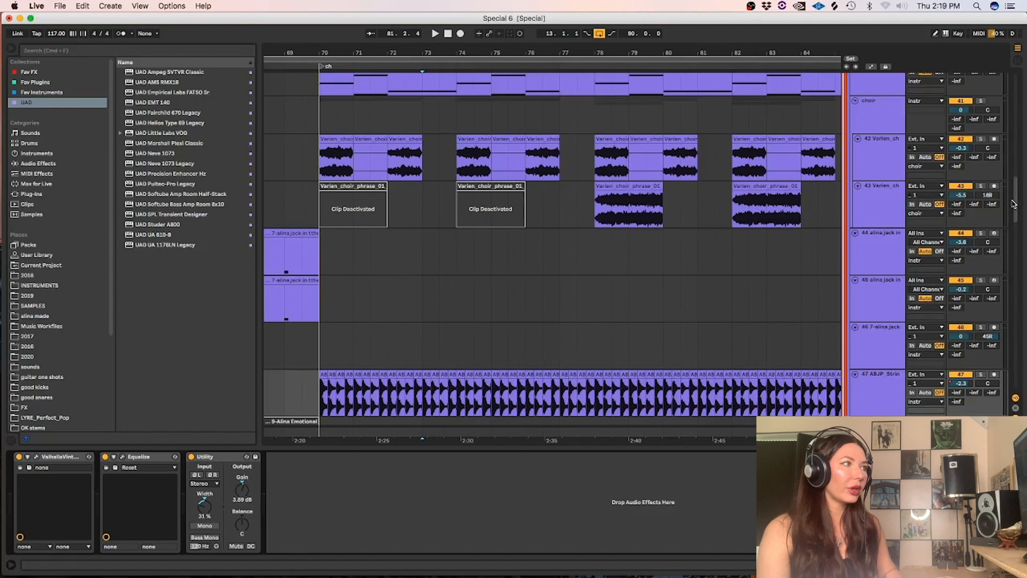
scroll(383, 288, "down", 5)
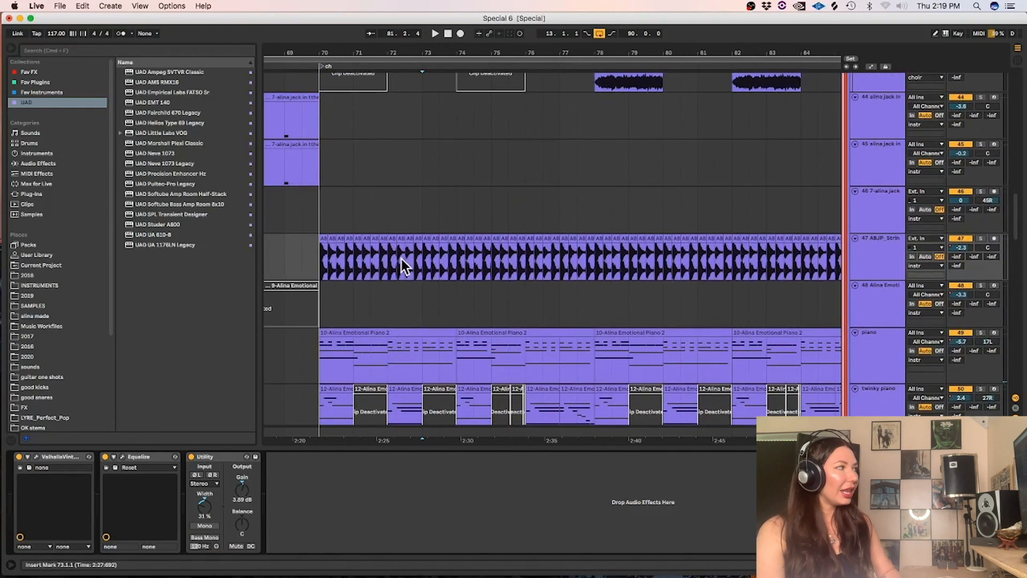
left_click(389, 278)
key("plus")
key("plus")
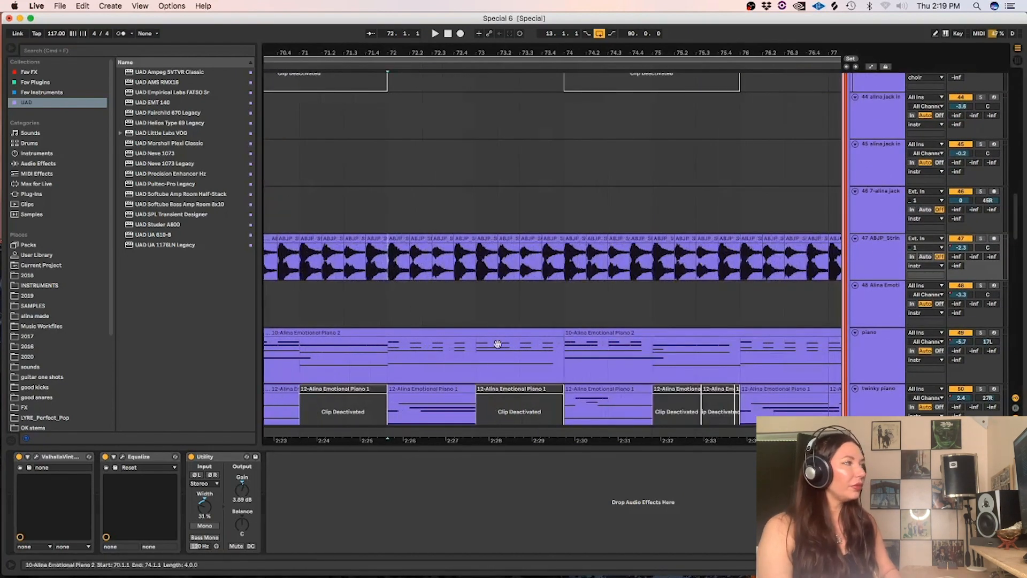
left_click(492, 219)
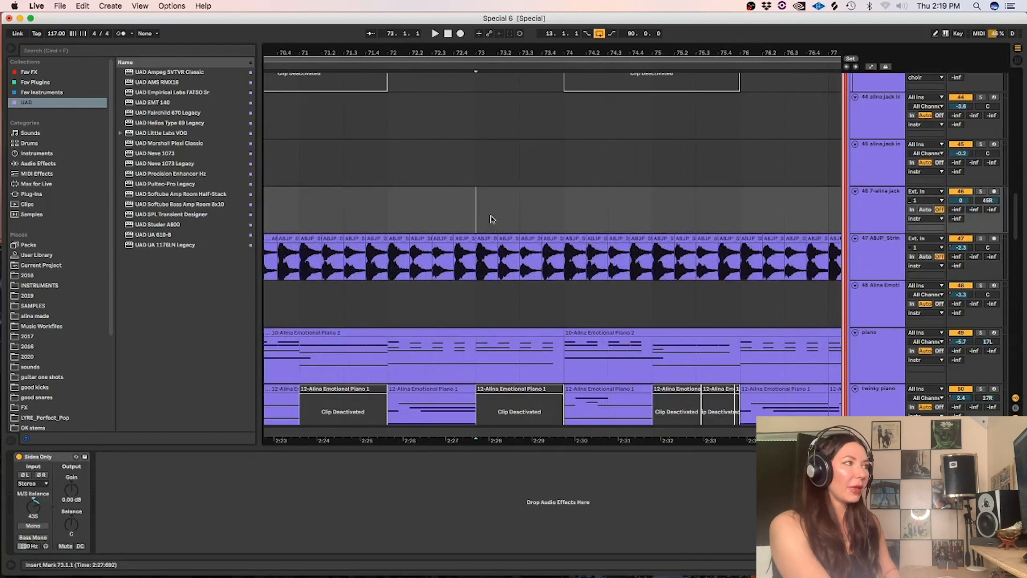
key("minus")
key("minus")
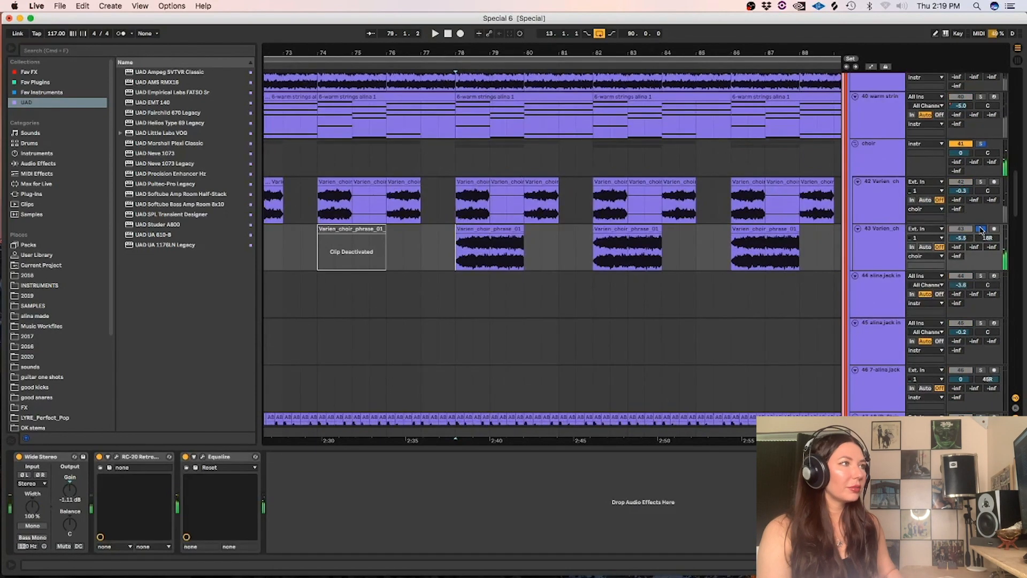
Select the Varien_choir_phrase_01 clip at bar 78 and hide the detail view.
left_click(521, 242)
double_click(495, 228)
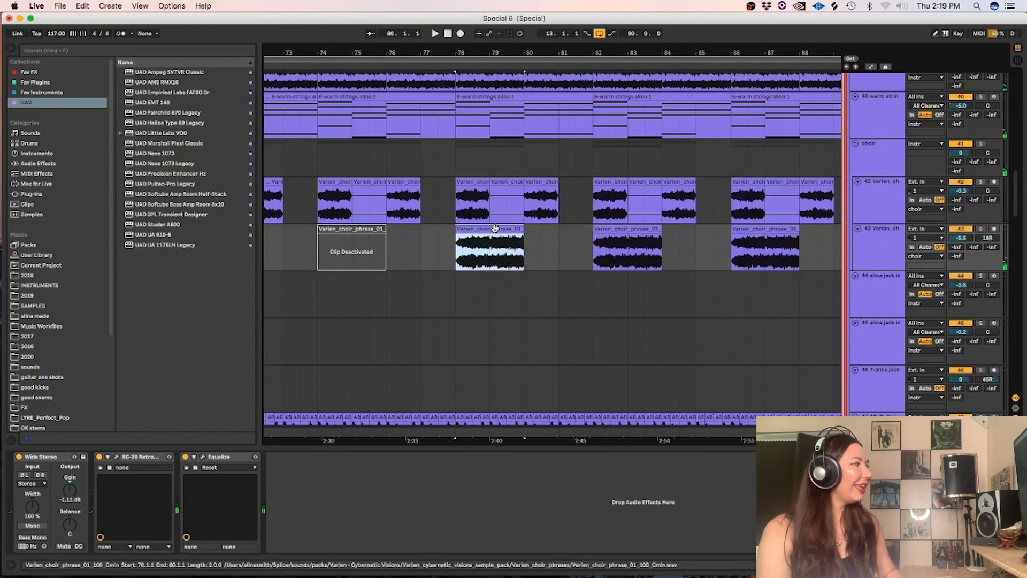
key("super+alt+l")
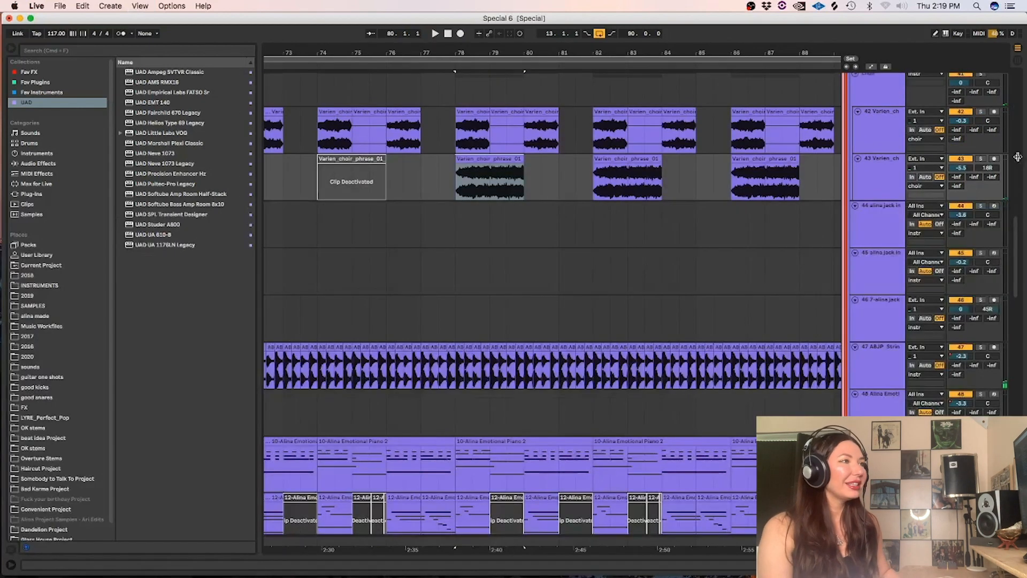
Play the soloed MH_Tension strings track from bar 78 and unsolo it.
scroll(1006, 177, "up", 10)
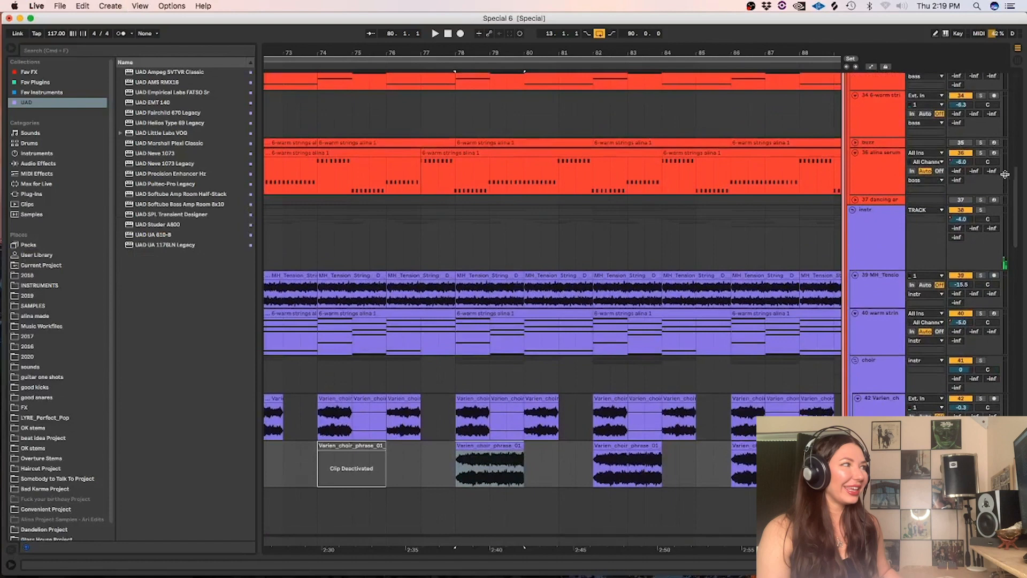
left_click(459, 291)
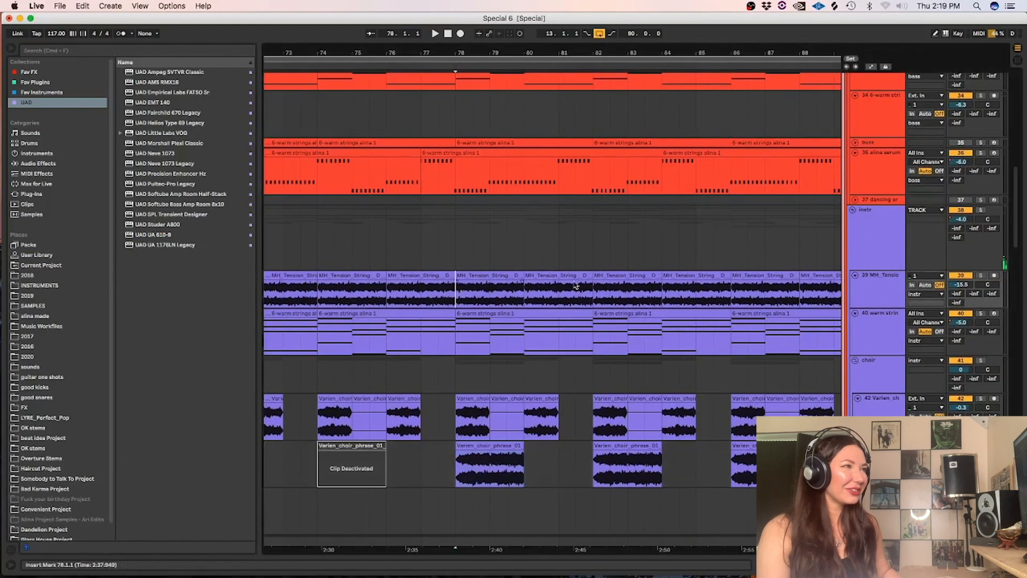
left_click(983, 276)
key("space")
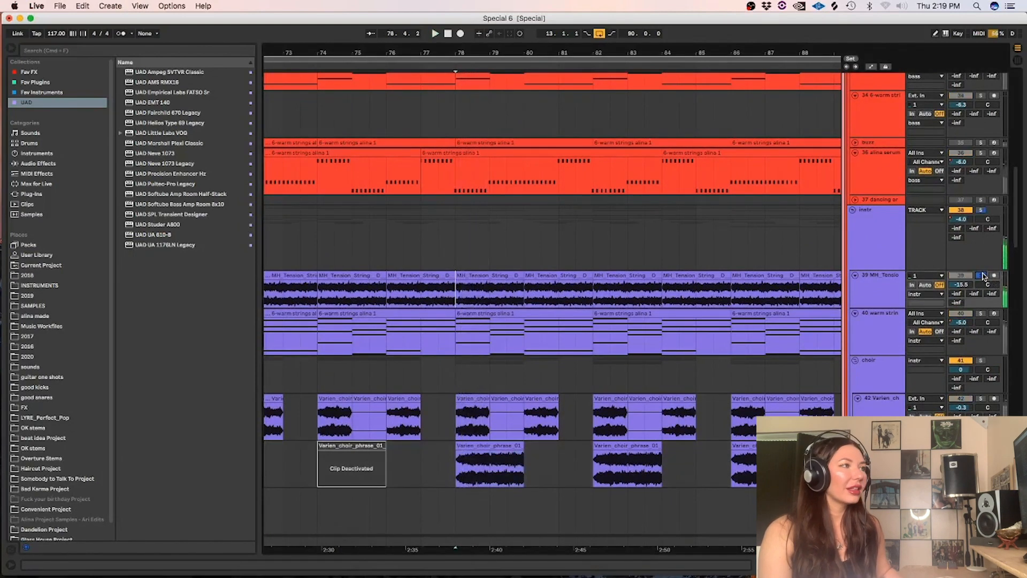
left_click(982, 276)
Audition the soloed warm strings track from bar 78, view its clips across the whole chorus, and unsolo it.
left_click(982, 314)
key("space")
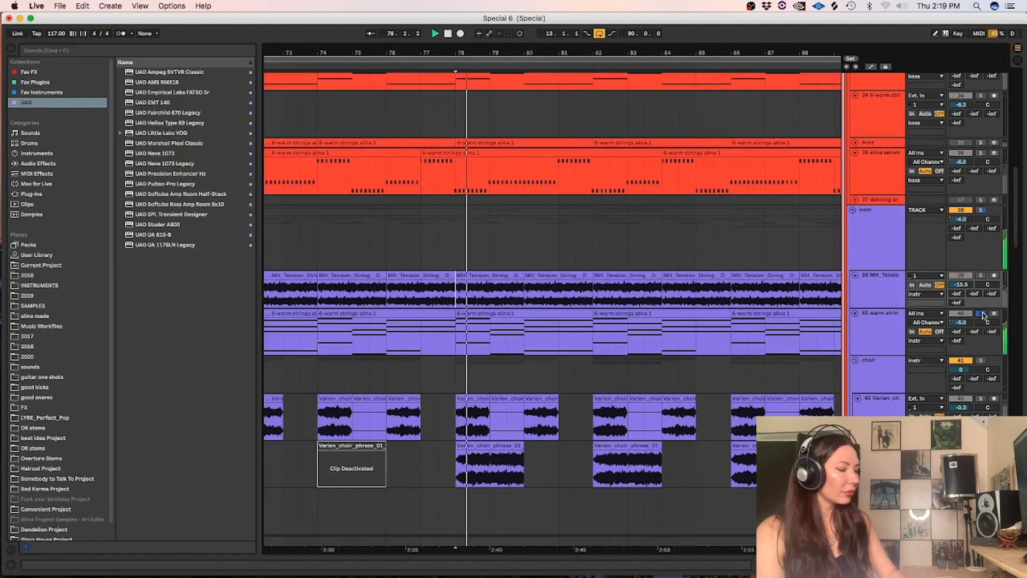
left_click(491, 372)
left_click(513, 351)
key("minus")
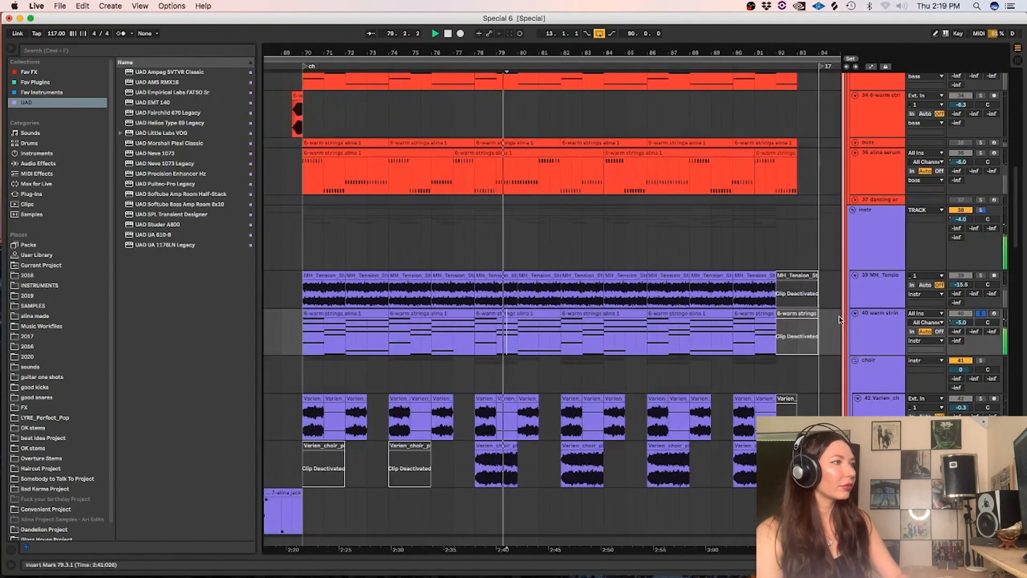
left_click(982, 314)
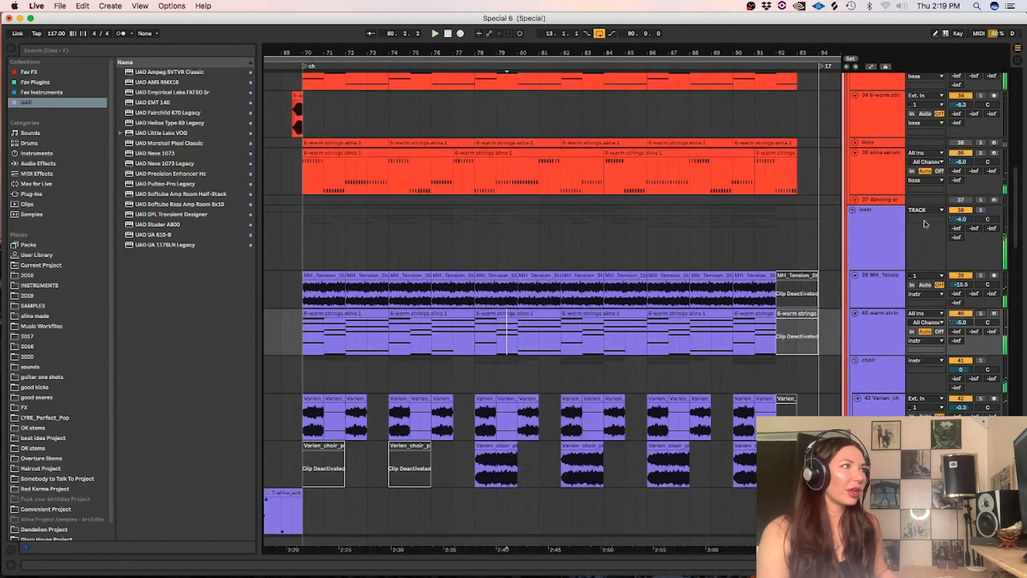
Play the end of the chorus from bar 87 with the bgv2 background vocals, viewing the lead vocal and drum tracks.
scroll(853, 214, "up", 10)
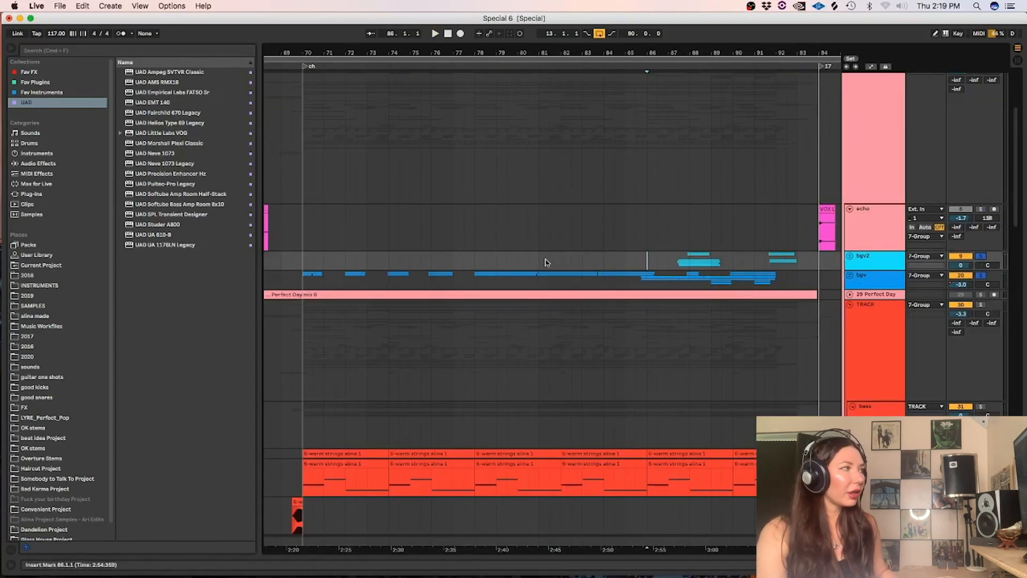
left_click(673, 262)
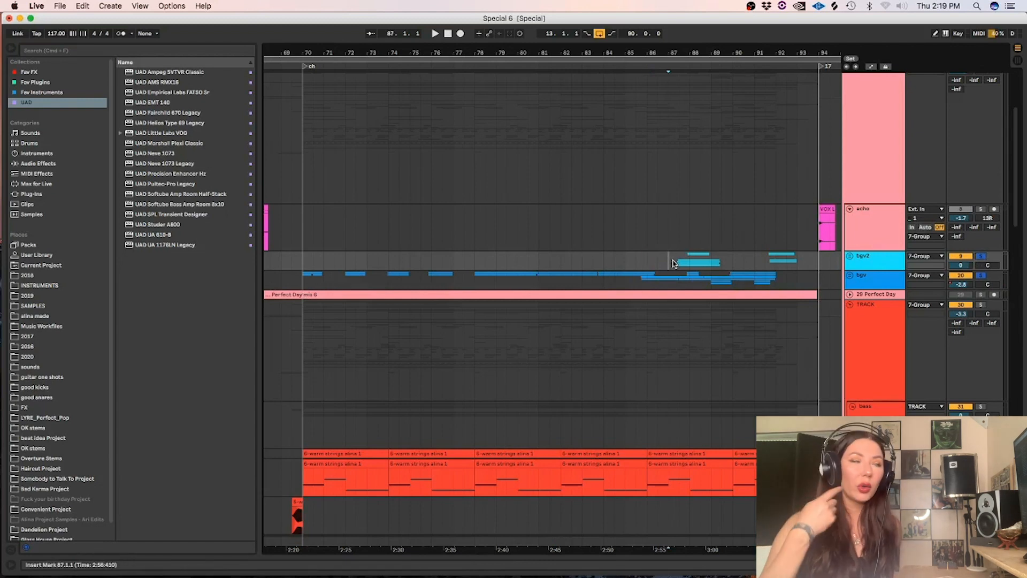
right_click(673, 260)
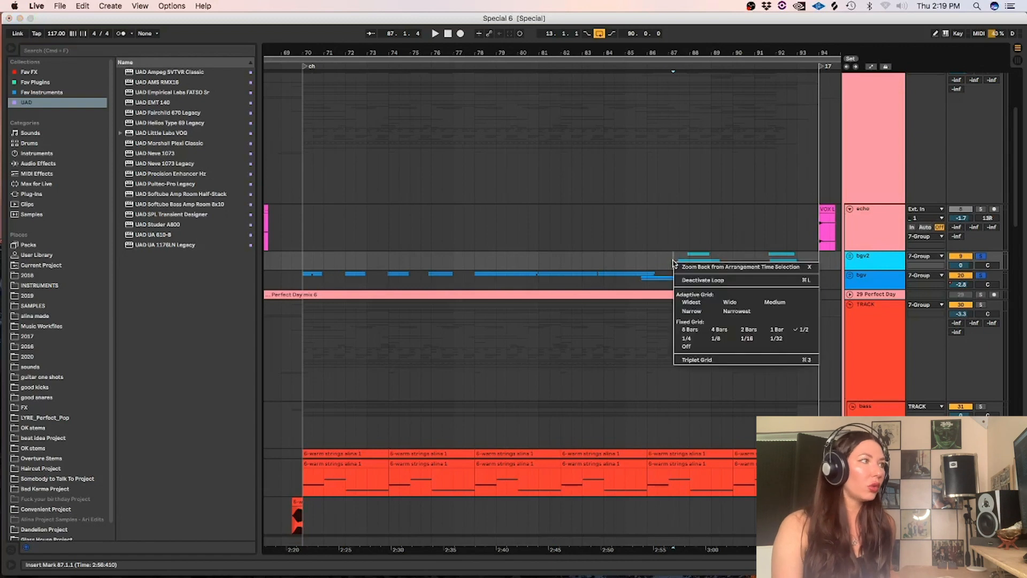
left_click(662, 169)
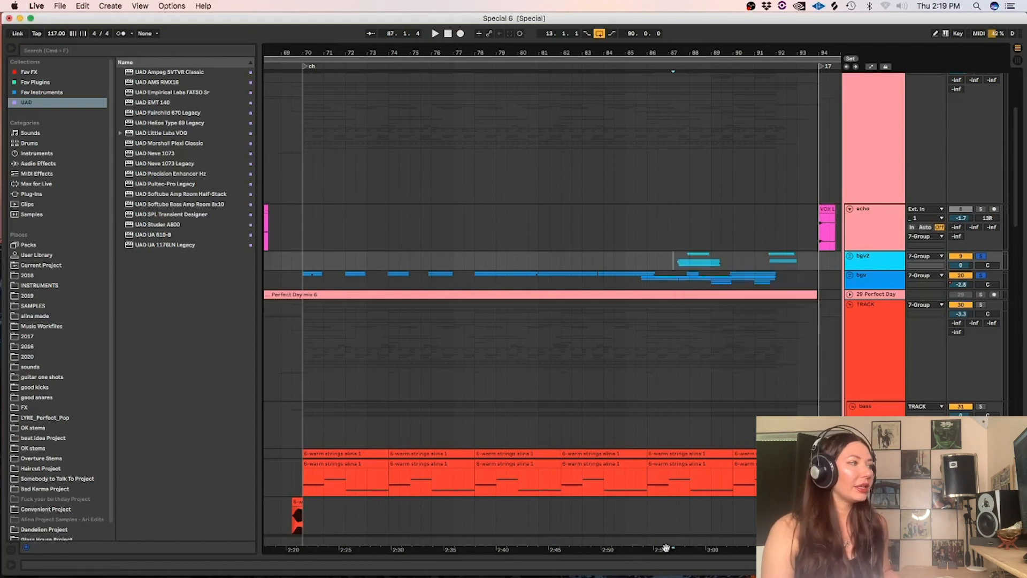
scroll(642, 493, "right", 4)
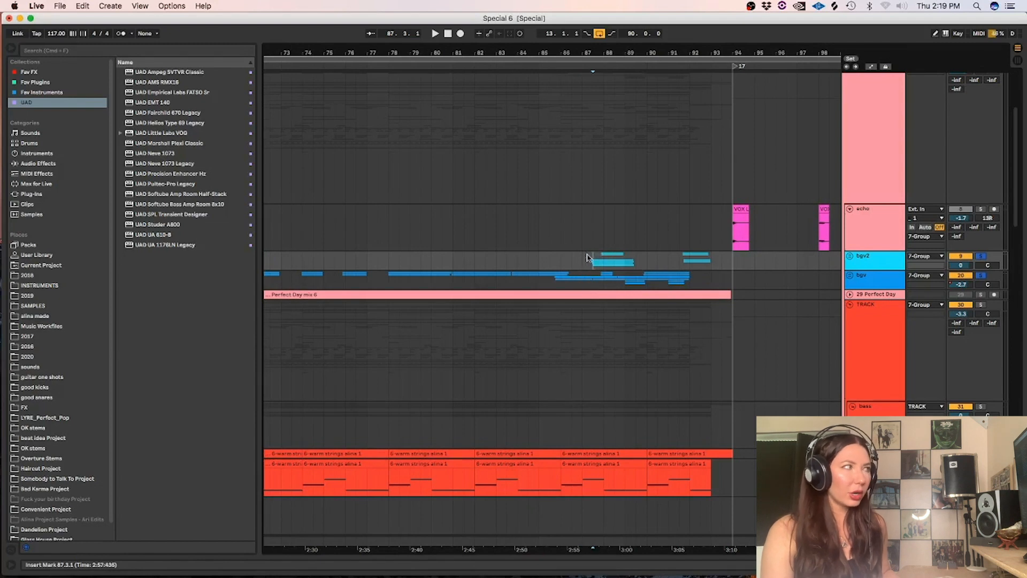
key("space")
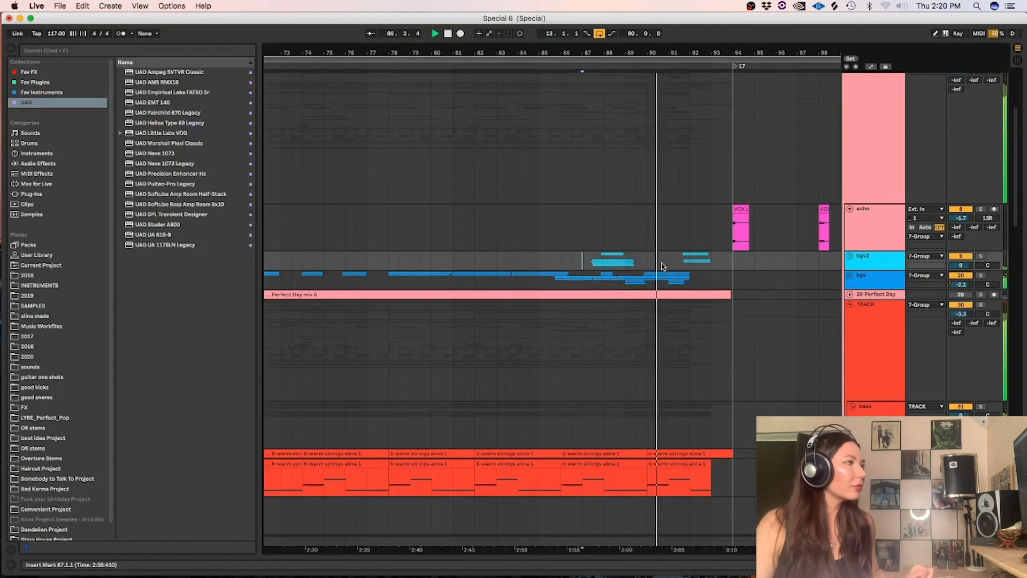
scroll(1011, 80, "up", 5)
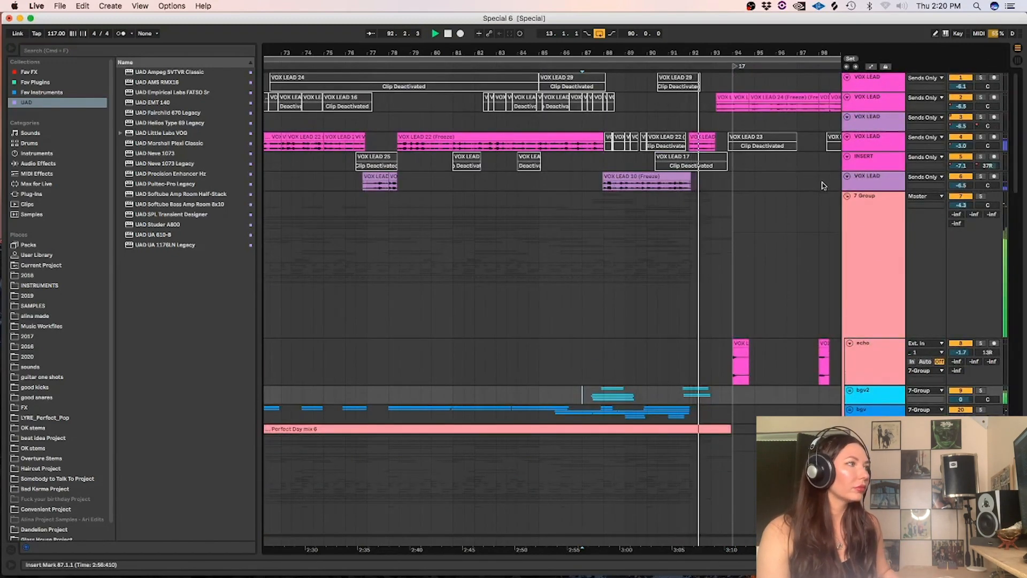
scroll(921, 171, "down", 20)
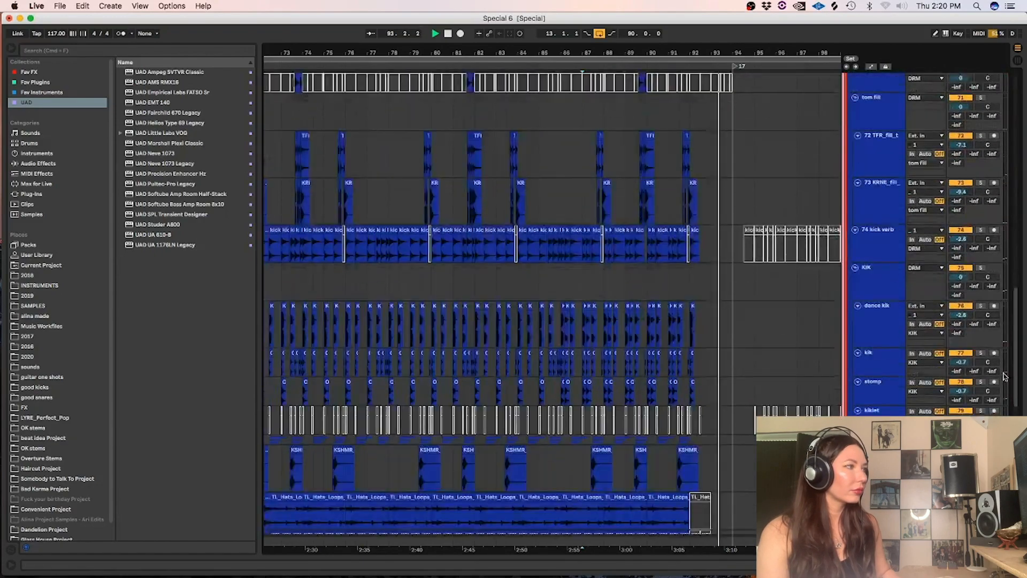